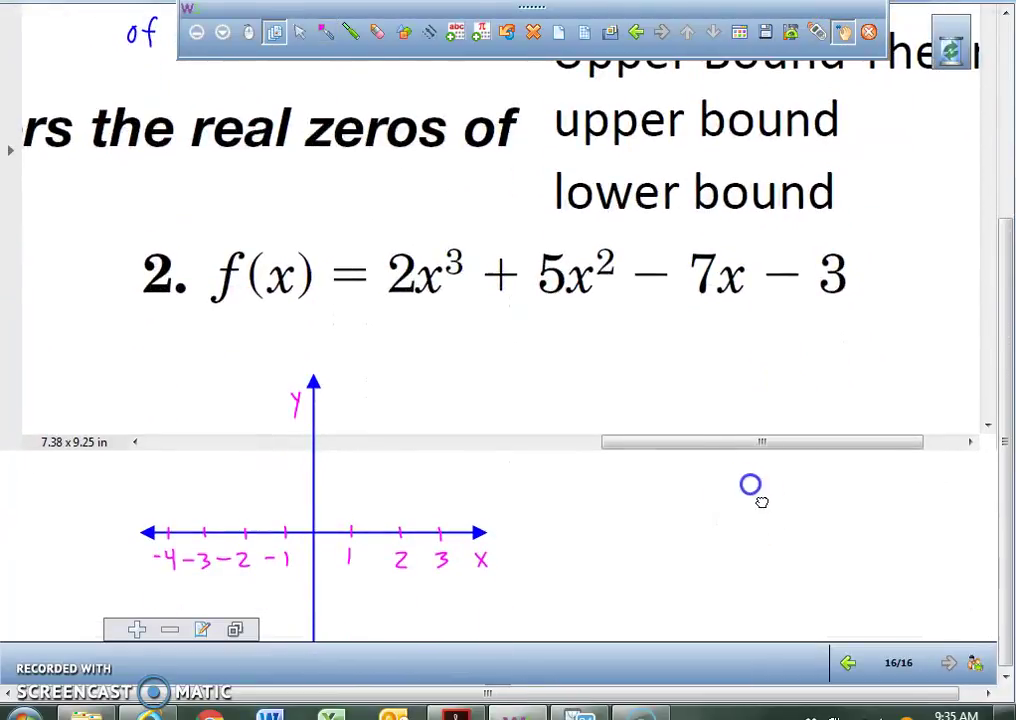
# Step: Switch to the TI-84 Plus CE emulator and enter 2X^3 as the first term of Y1 in the equation editor
pyautogui.click(265, 353)
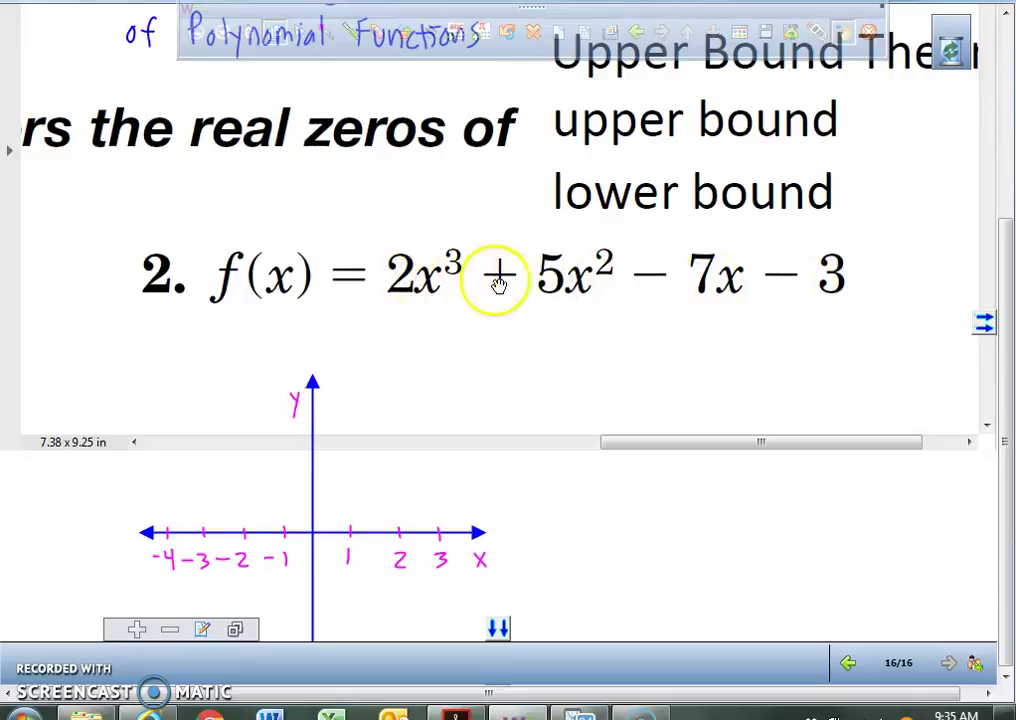
pyautogui.hotkey('alt', 'Tab')
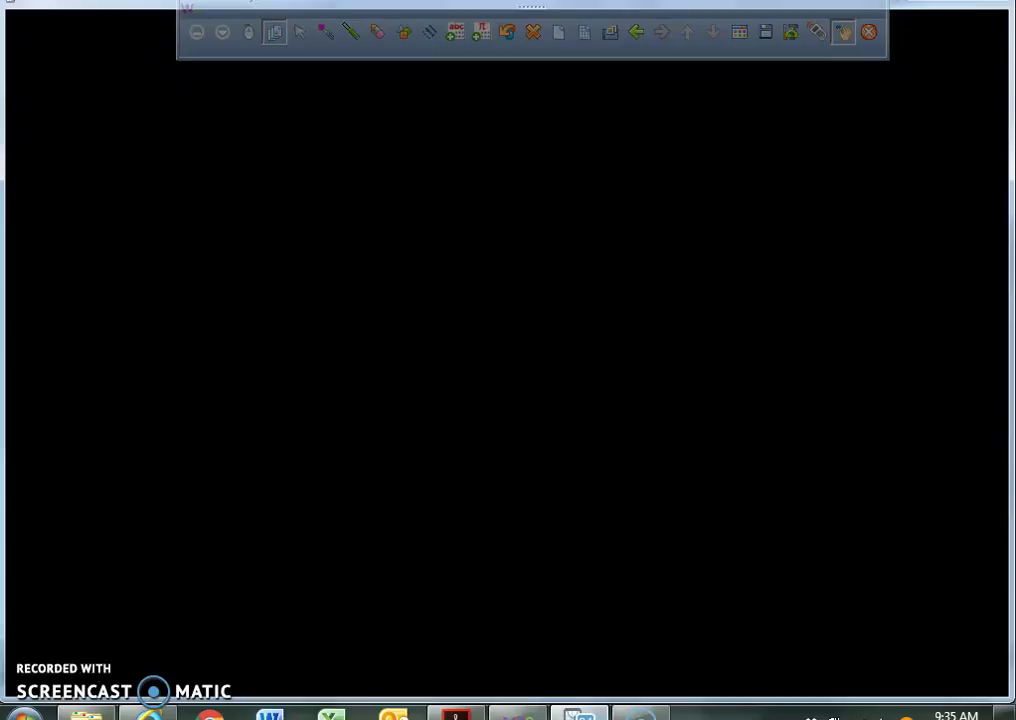
pyautogui.click(77, 149)
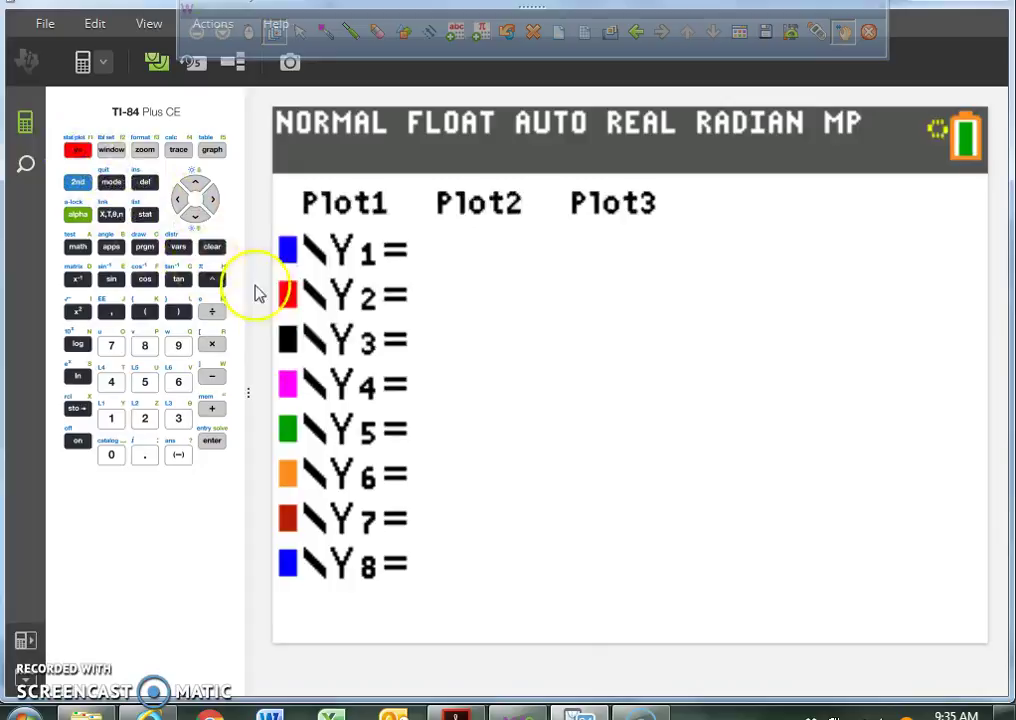
pyautogui.click(144, 418)
pyautogui.click(100, 222)
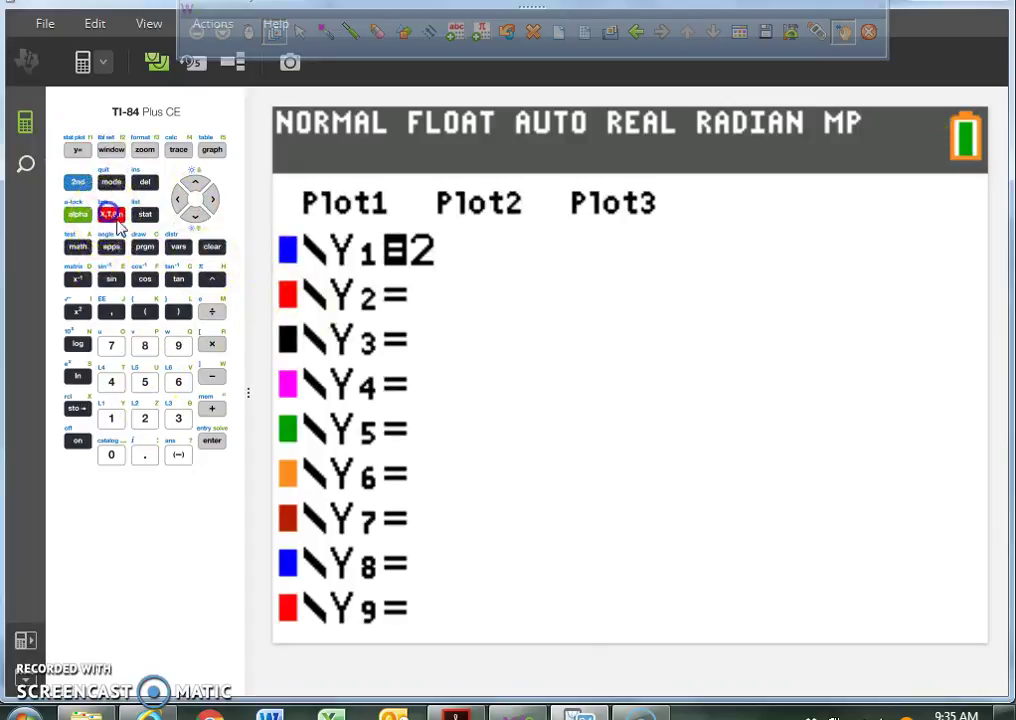
pyautogui.click(212, 279)
pyautogui.click(180, 418)
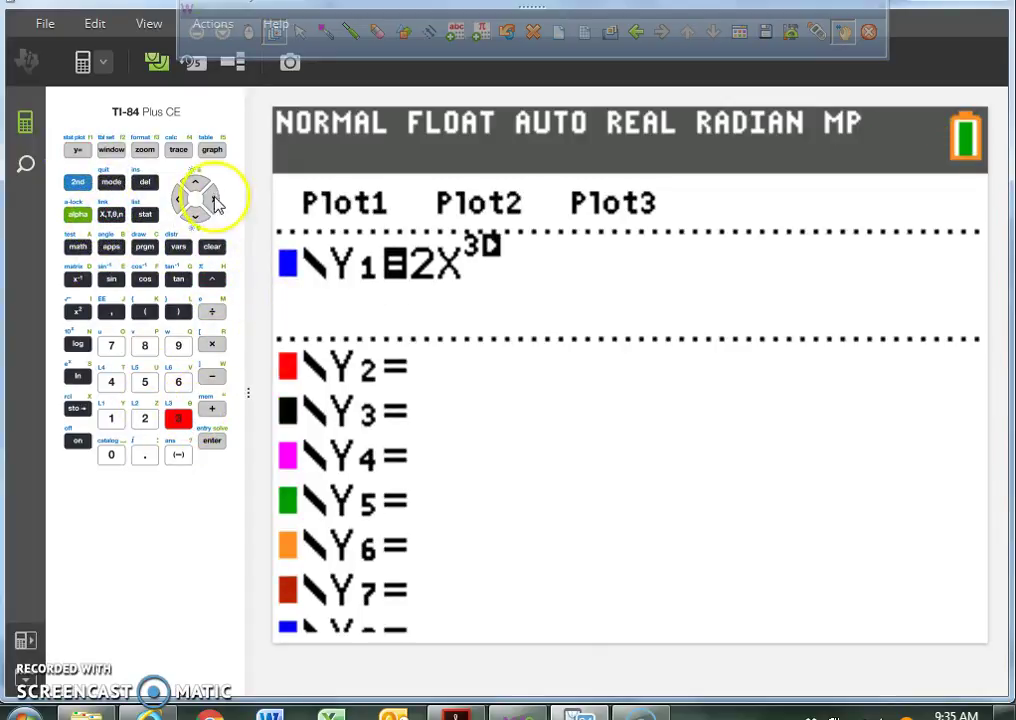
pyautogui.click(212, 200)
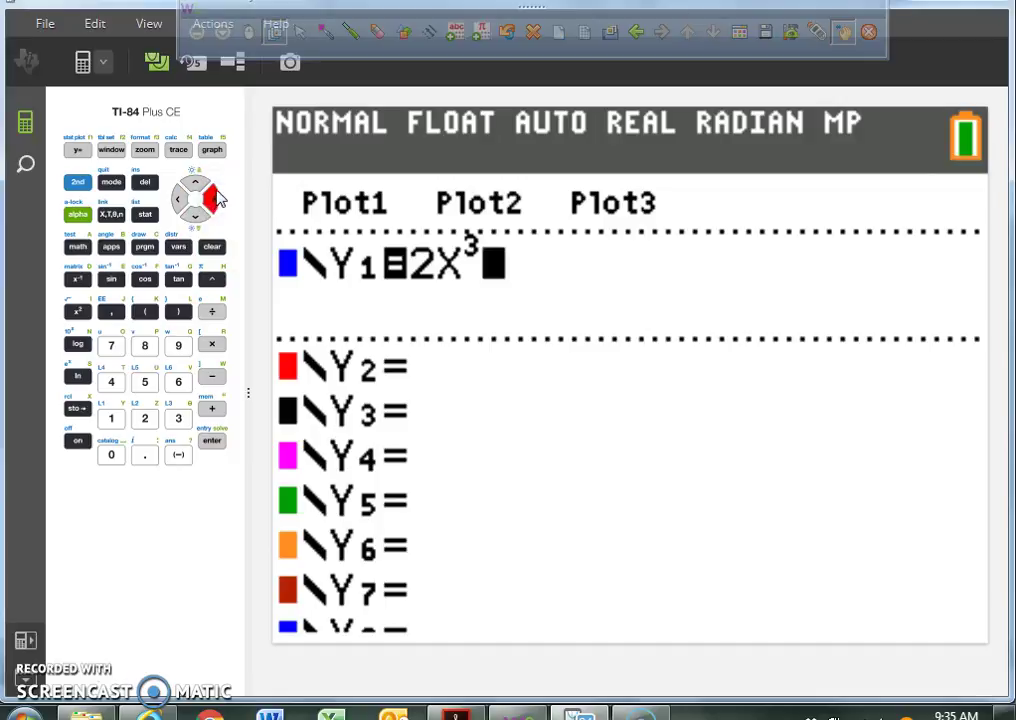
# Step: Complete Y1 with +5X^2-7X-3 and graph the function
pyautogui.click(212, 408)
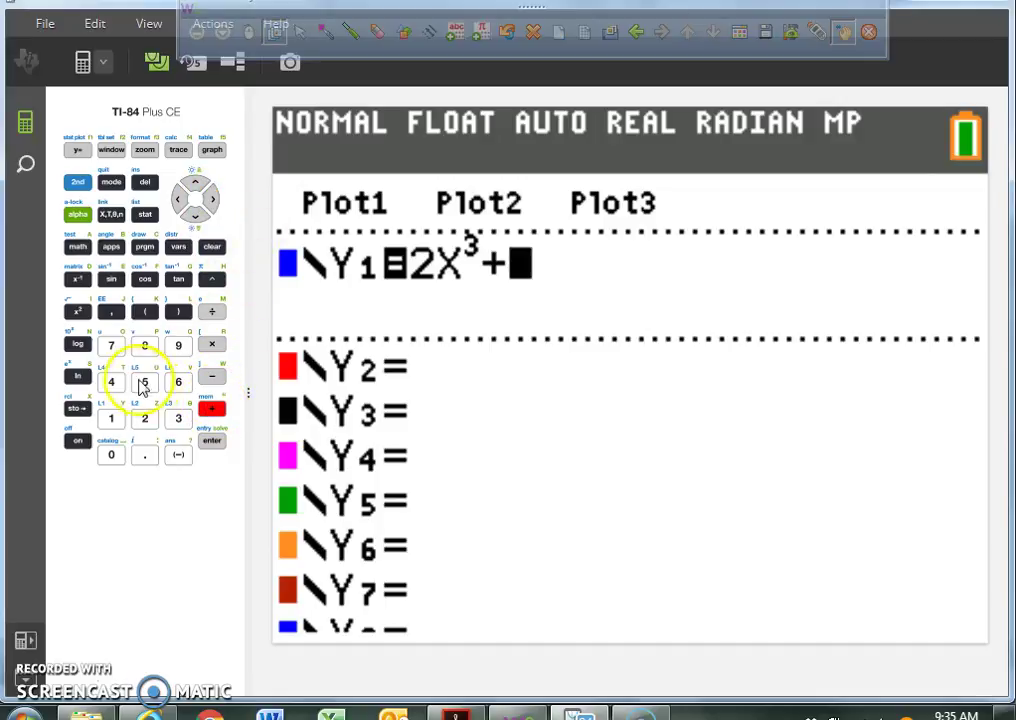
pyautogui.click(143, 383)
pyautogui.click(111, 214)
pyautogui.click(78, 311)
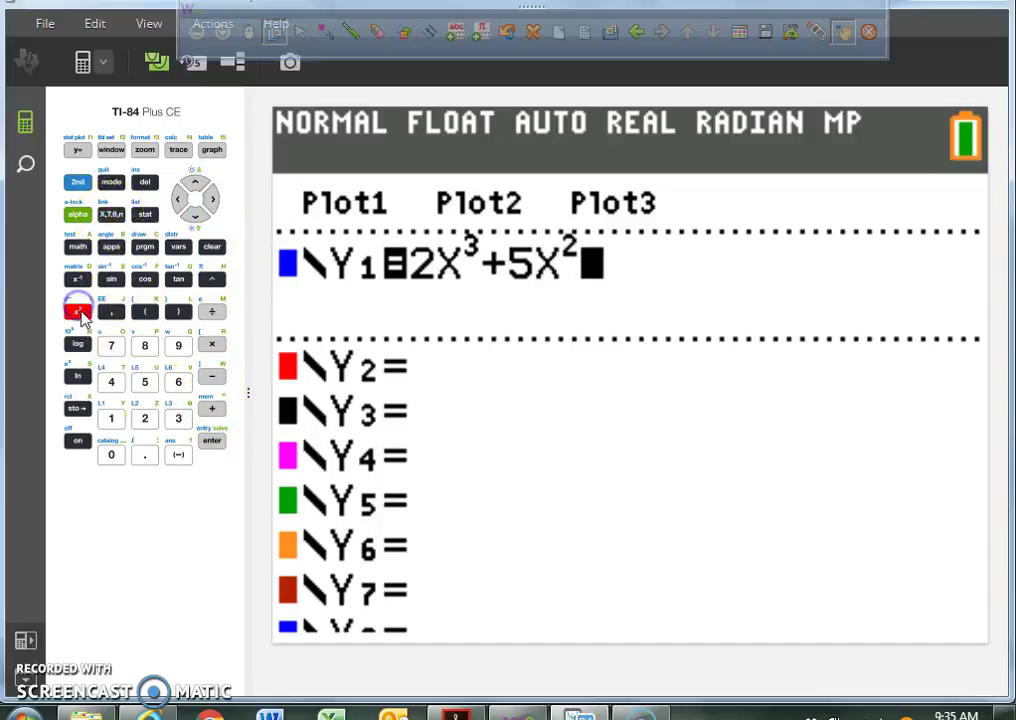
pyautogui.click(212, 376)
pyautogui.click(111, 345)
pyautogui.click(111, 214)
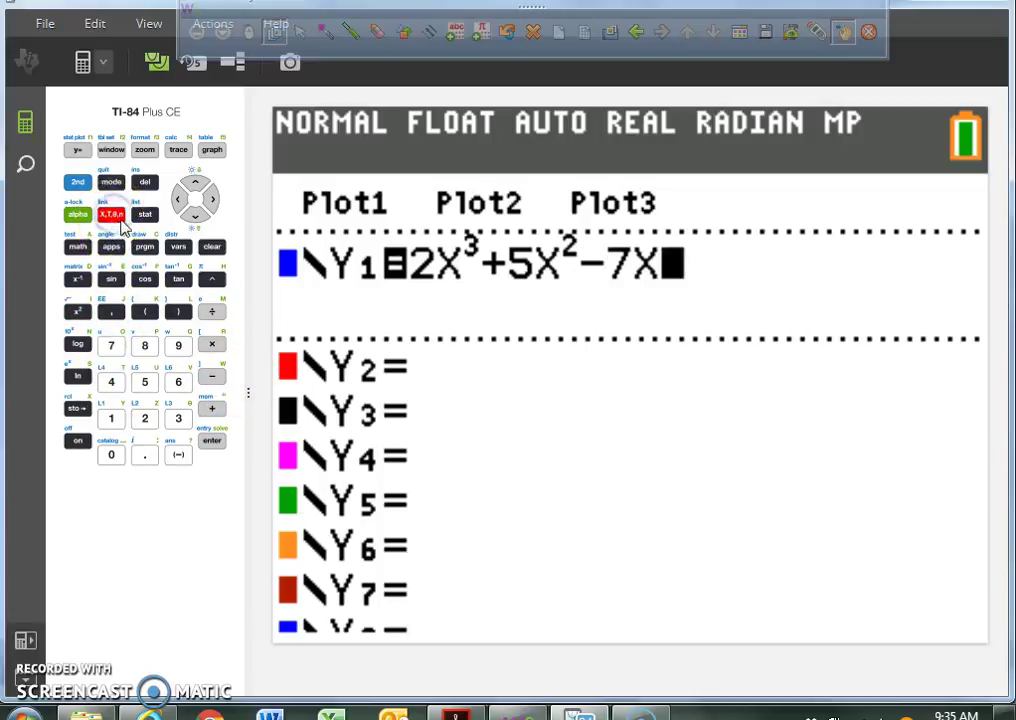
pyautogui.click(211, 379)
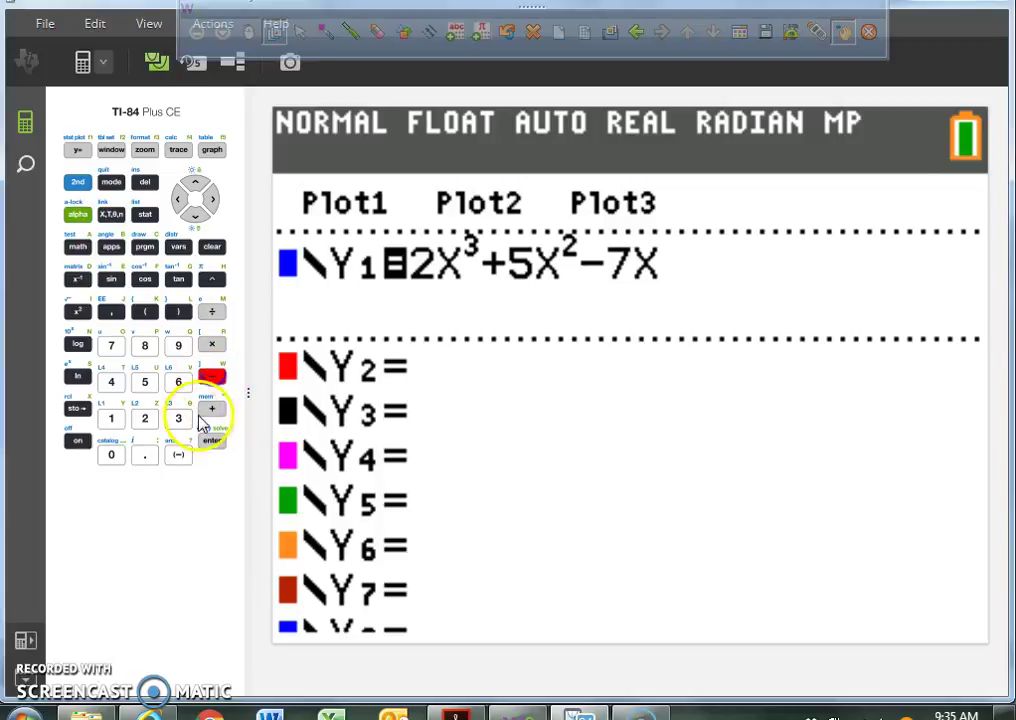
pyautogui.click(179, 419)
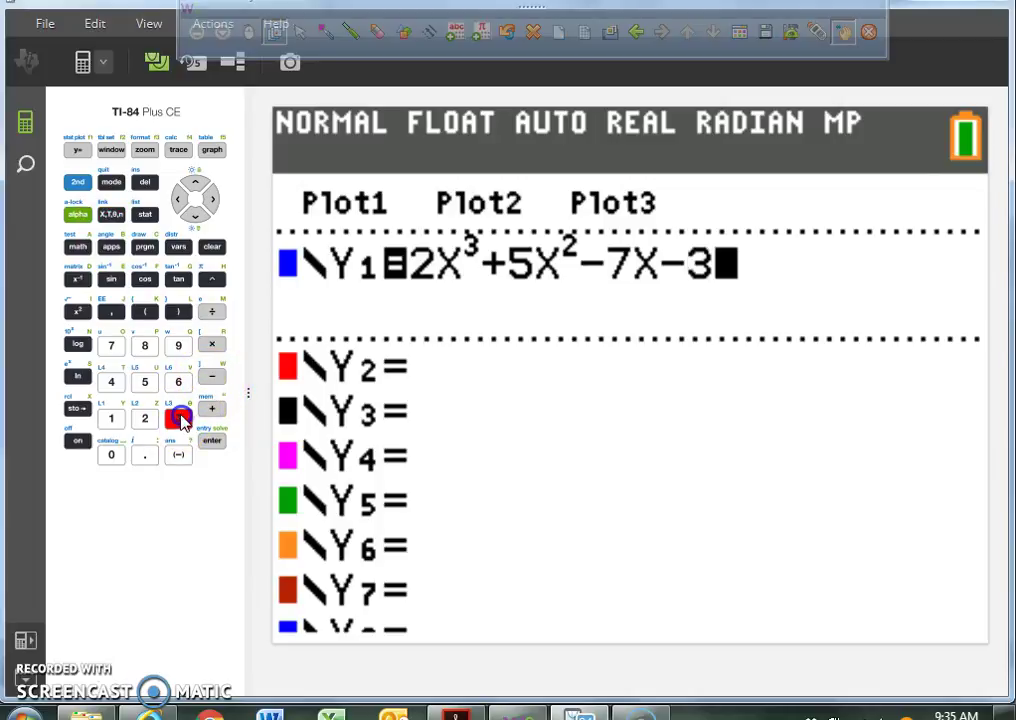
pyautogui.click(212, 151)
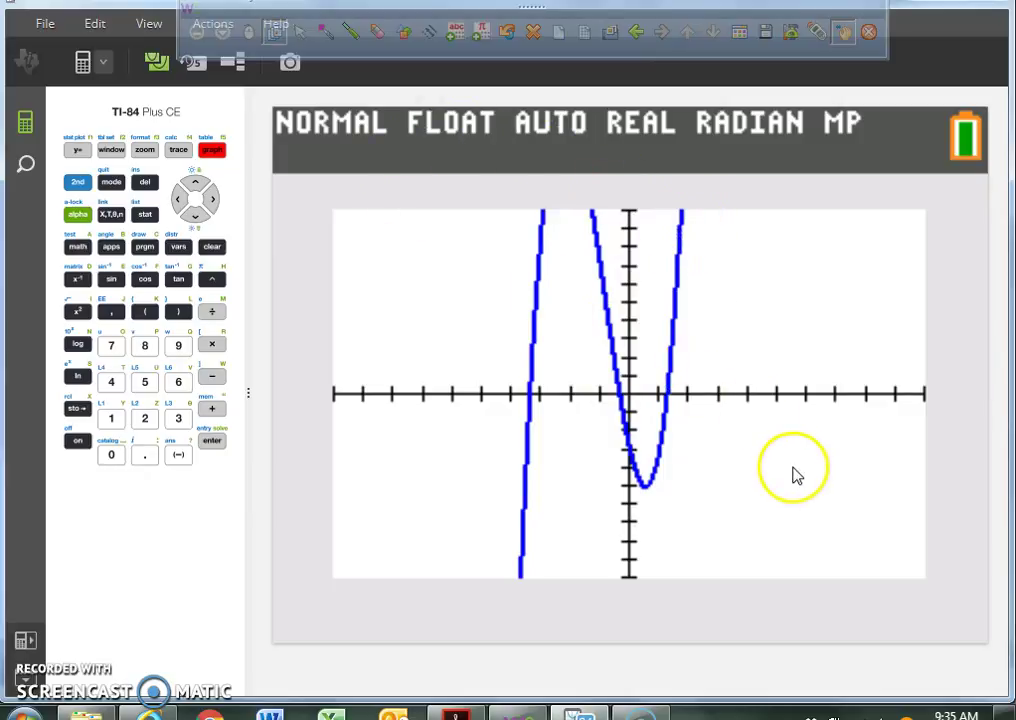
# Step: Capture the calculator graph as an annotation page, mark its three x-intercepts in magenta, and number the negative x-axis ticks -1 to -4
pyautogui.click(327, 32)
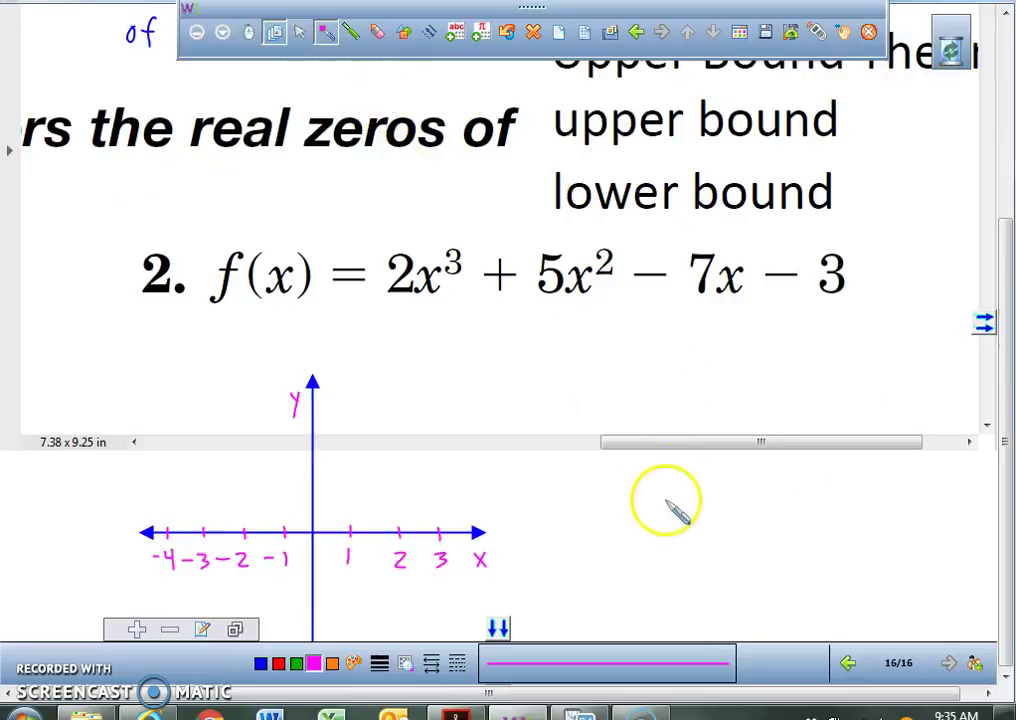
pyautogui.click(274, 32)
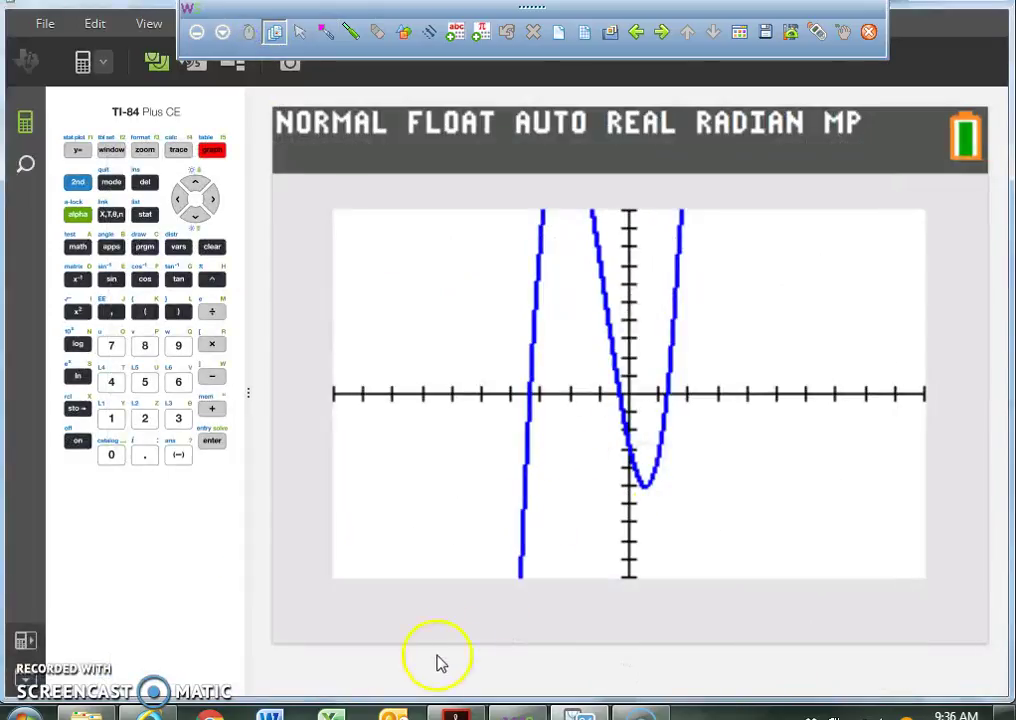
pyautogui.click(327, 32)
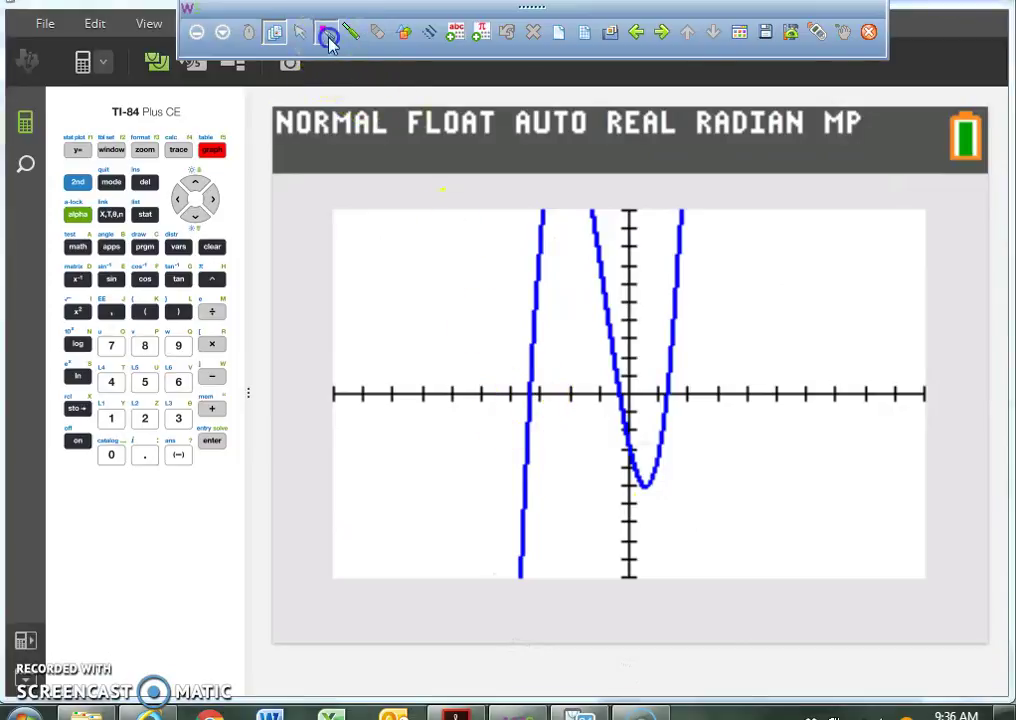
pyautogui.click(528, 406)
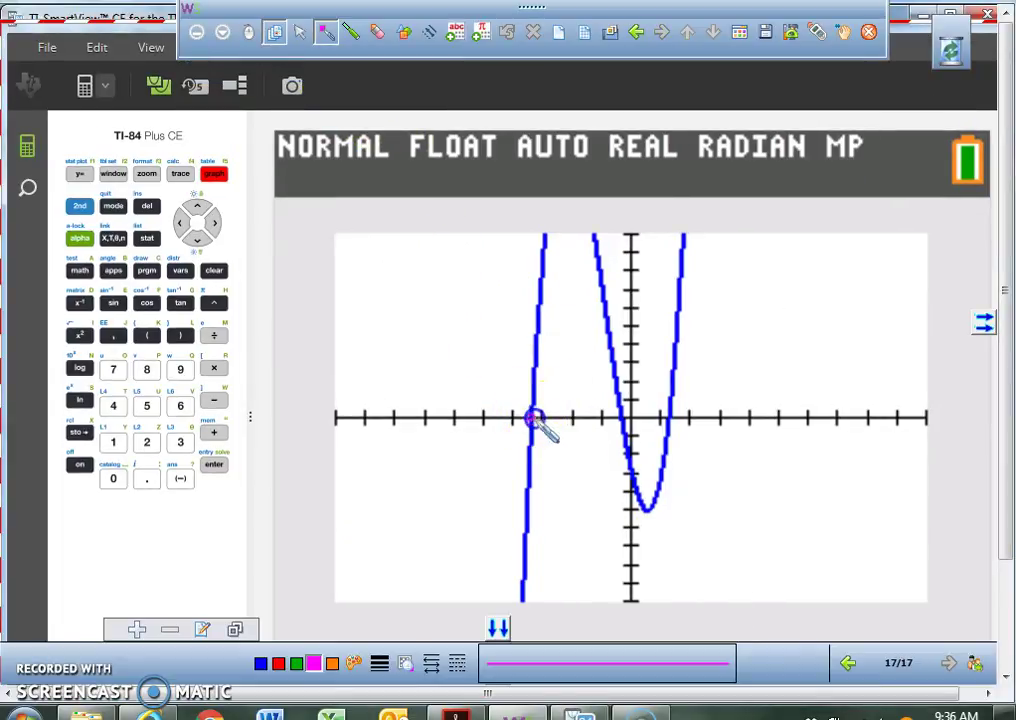
pyautogui.click(624, 416)
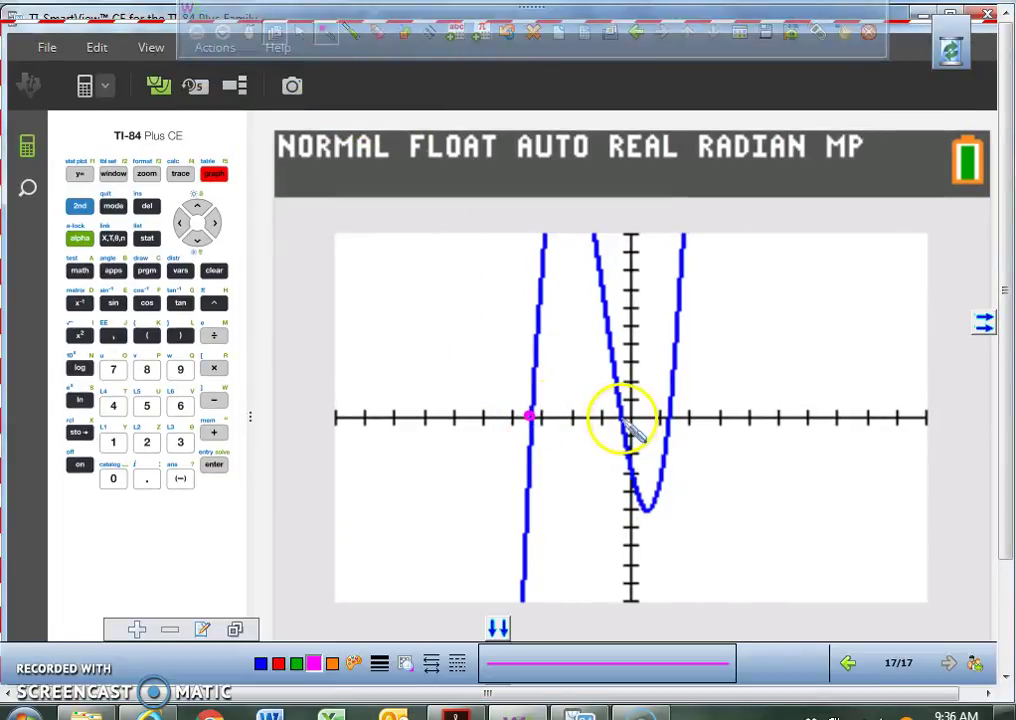
pyautogui.click(670, 416)
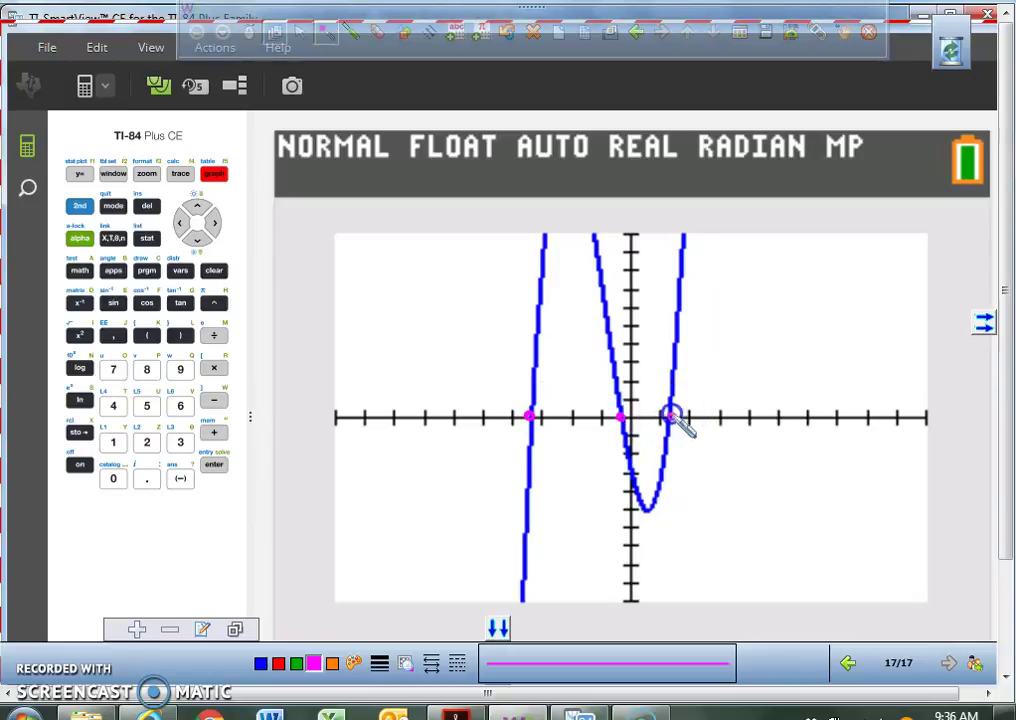
pyautogui.click(767, 584)
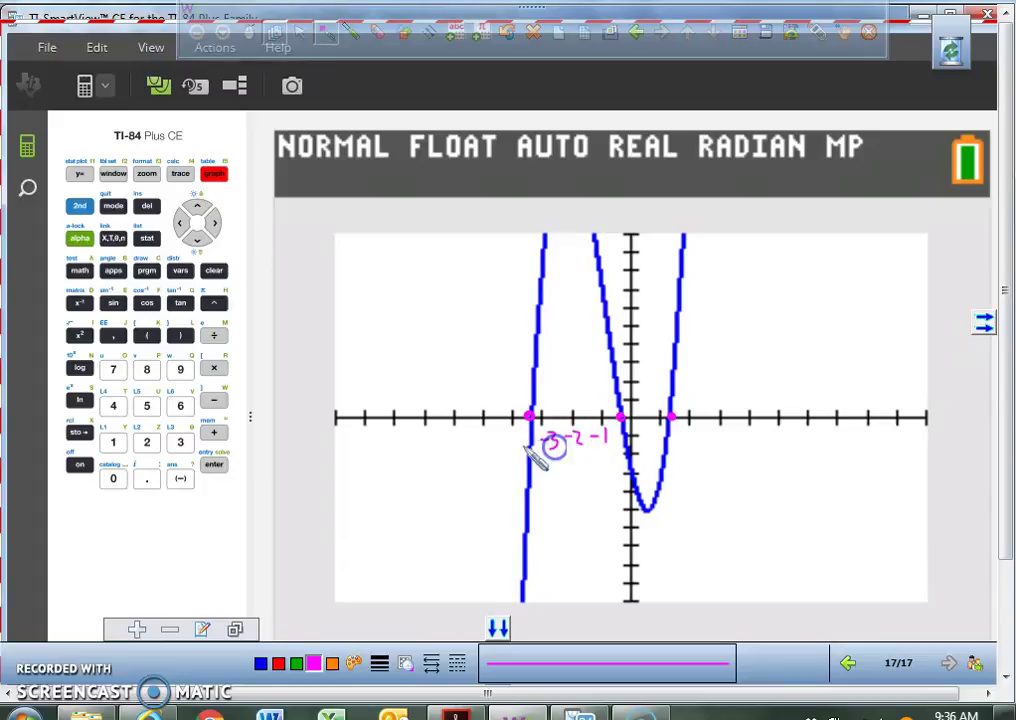
# Step: Return to problem 2's page and mark a magenta zero between -4 and -3 on the hand-drawn x-axis
pyautogui.click(850, 665)
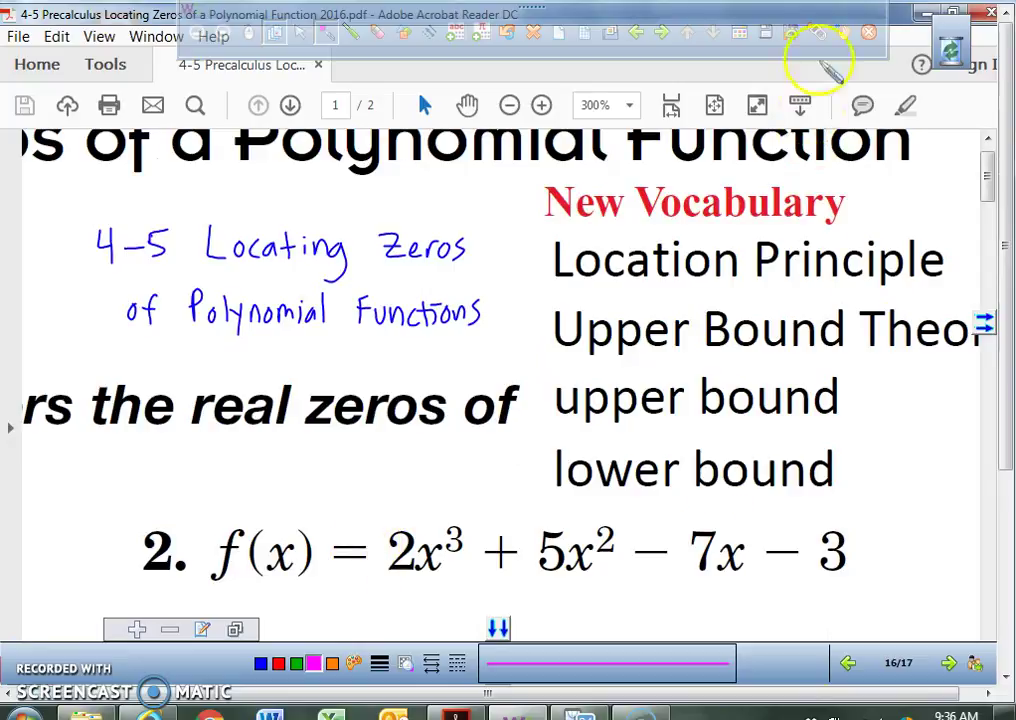
pyautogui.scroll(-5, 800, 300)
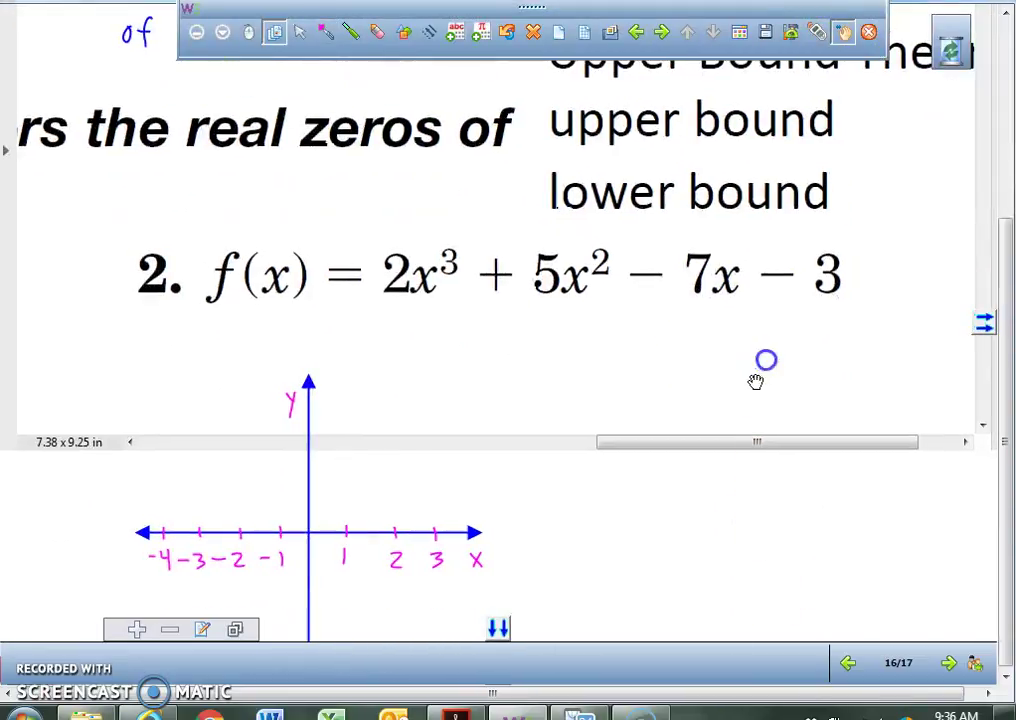
pyautogui.click(325, 32)
pyautogui.moveTo(195, 545); pyautogui.dragTo(190, 537)
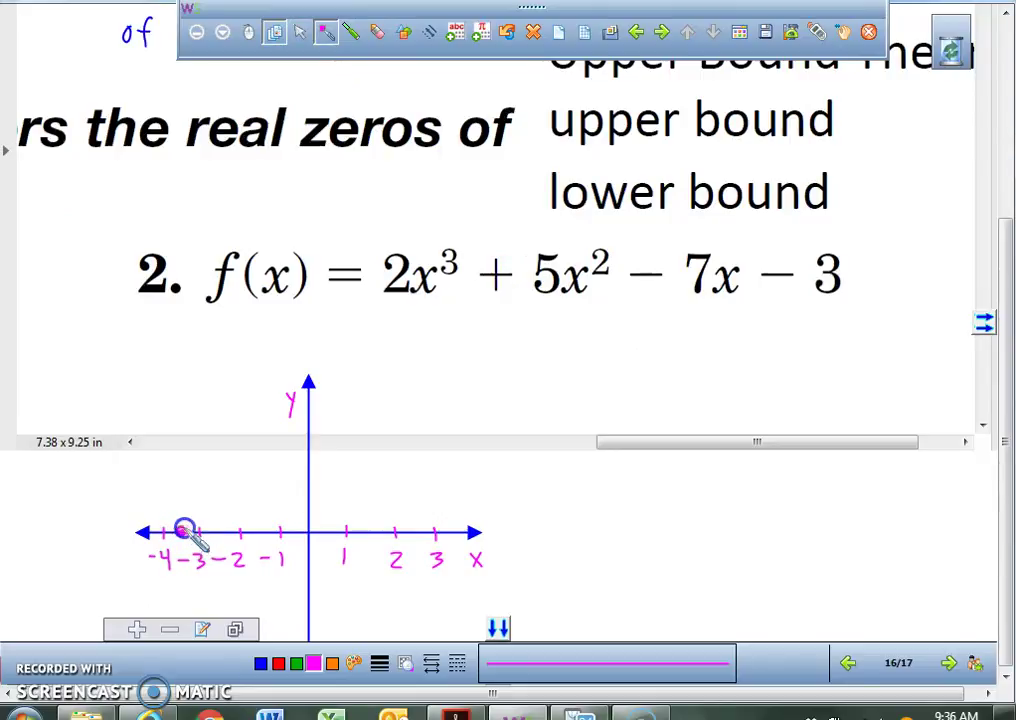
# Step: Check the annotated calculator graph and mark the second magenta zero between -1 and 0 on problem 2's x-axis
pyautogui.click(948, 665)
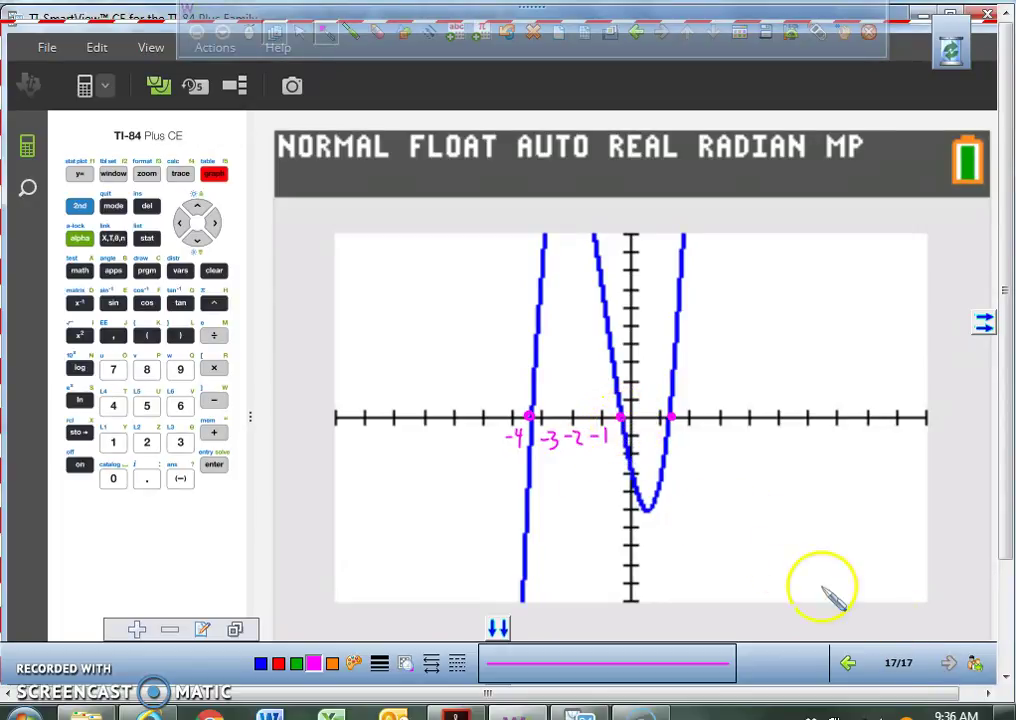
pyautogui.click(847, 665)
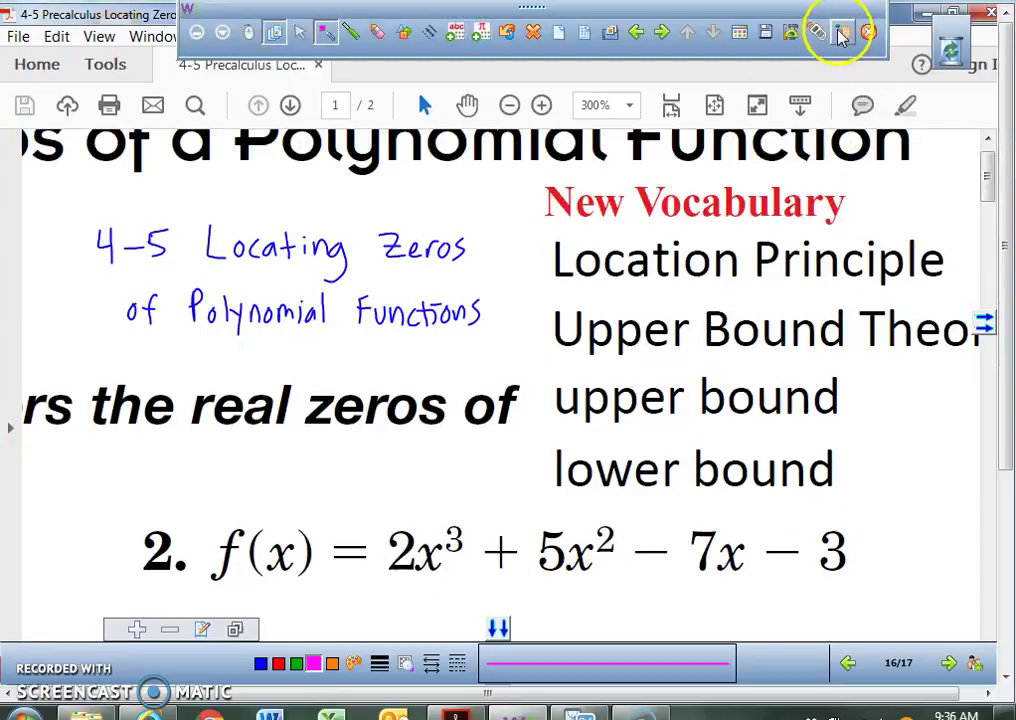
pyautogui.scroll(-3, 771, 560)
pyautogui.click(327, 32)
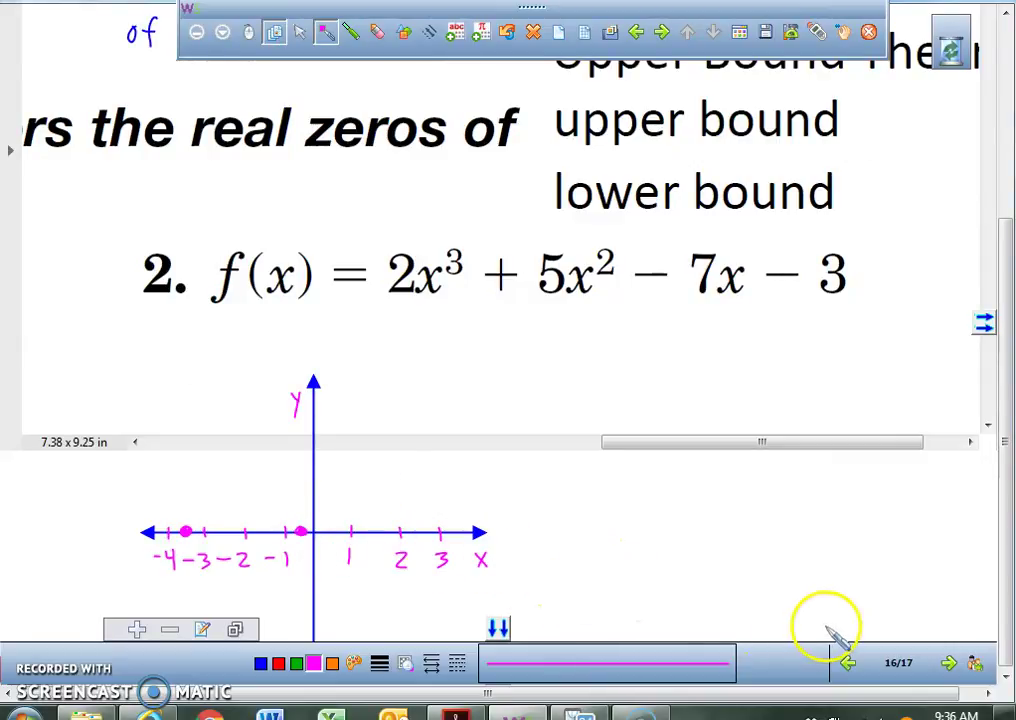
# Step: Number the ticks 1 and 2 on the captured graph and mark the third zero between 1 and 2 on problem 2's x-axis
pyautogui.click(949, 665)
pyautogui.moveTo(660, 428); pyautogui.dragTo(656, 446)
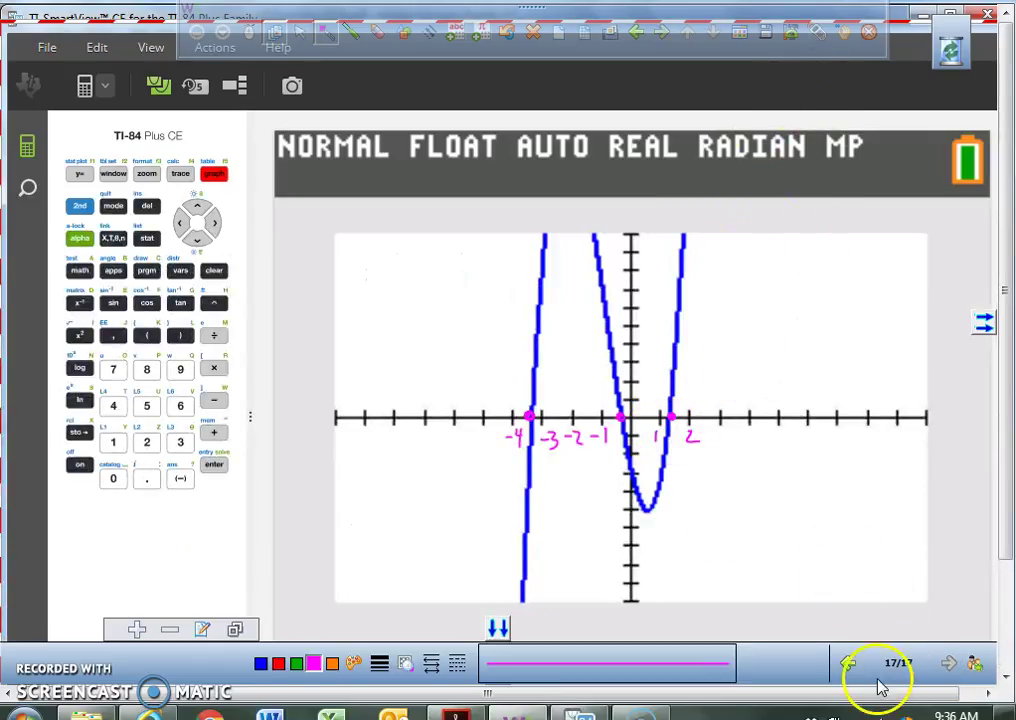
pyautogui.click(848, 663)
pyautogui.scroll(-5, 760, 295)
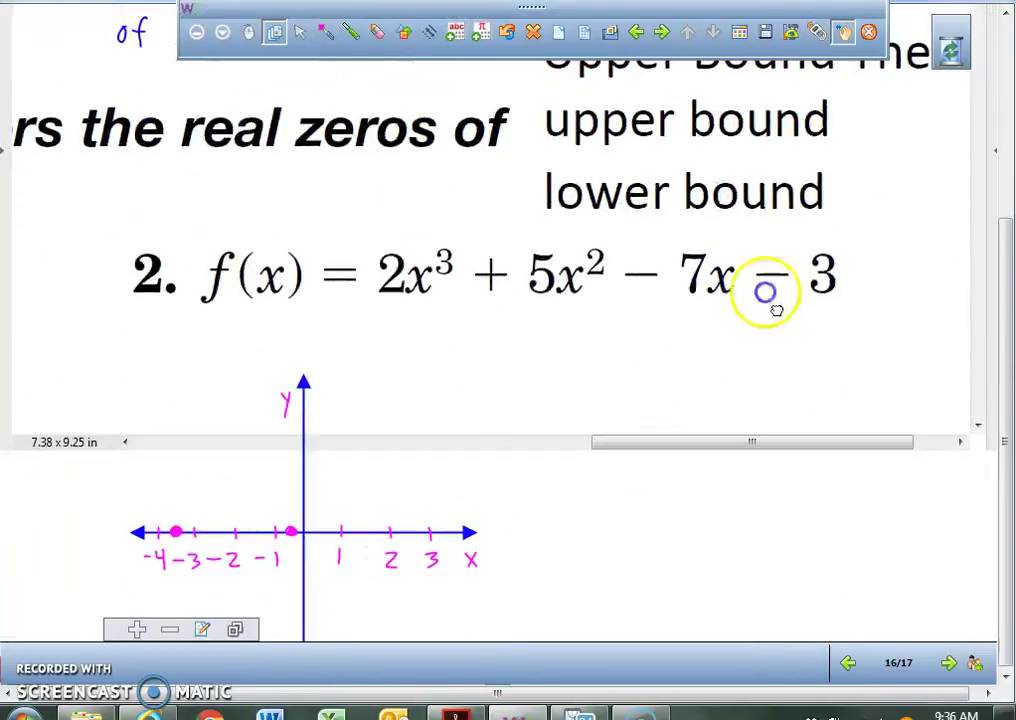
pyautogui.click(326, 32)
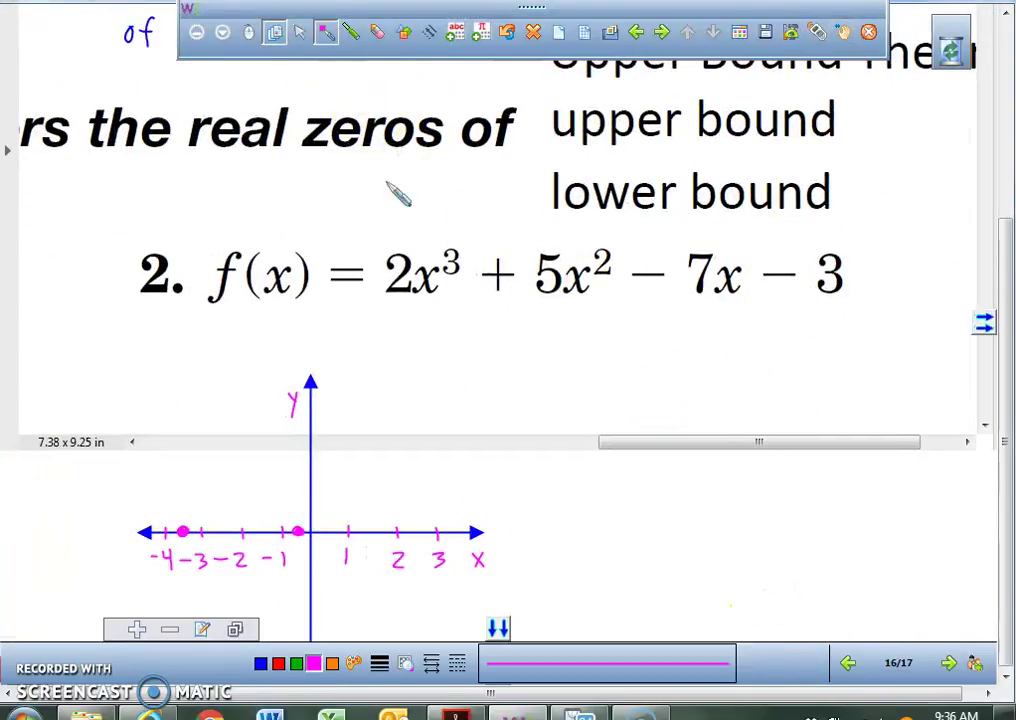
pyautogui.click(369, 535)
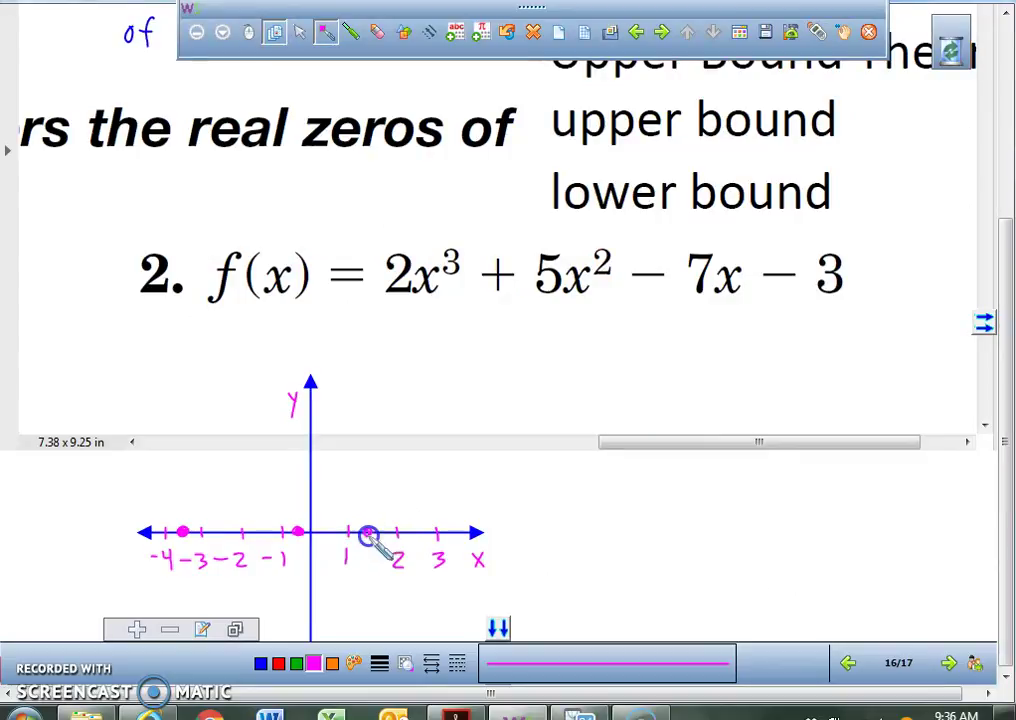
# Step: Sketch the curve in green, rising through the zero between -4 and -3 to a peak and falling through the zero between -1 and 0
pyautogui.click(260, 663)
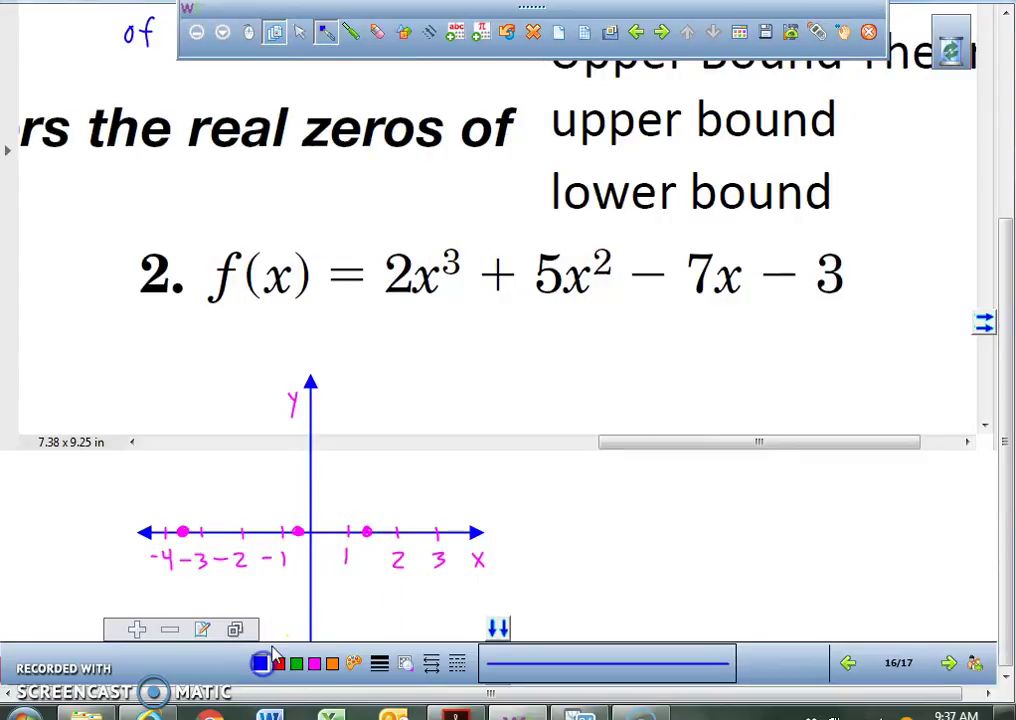
pyautogui.click(296, 663)
pyautogui.moveTo(171, 612); pyautogui.dragTo(174, 592)
pyautogui.moveTo(183, 538); pyautogui.dragTo(189, 497)
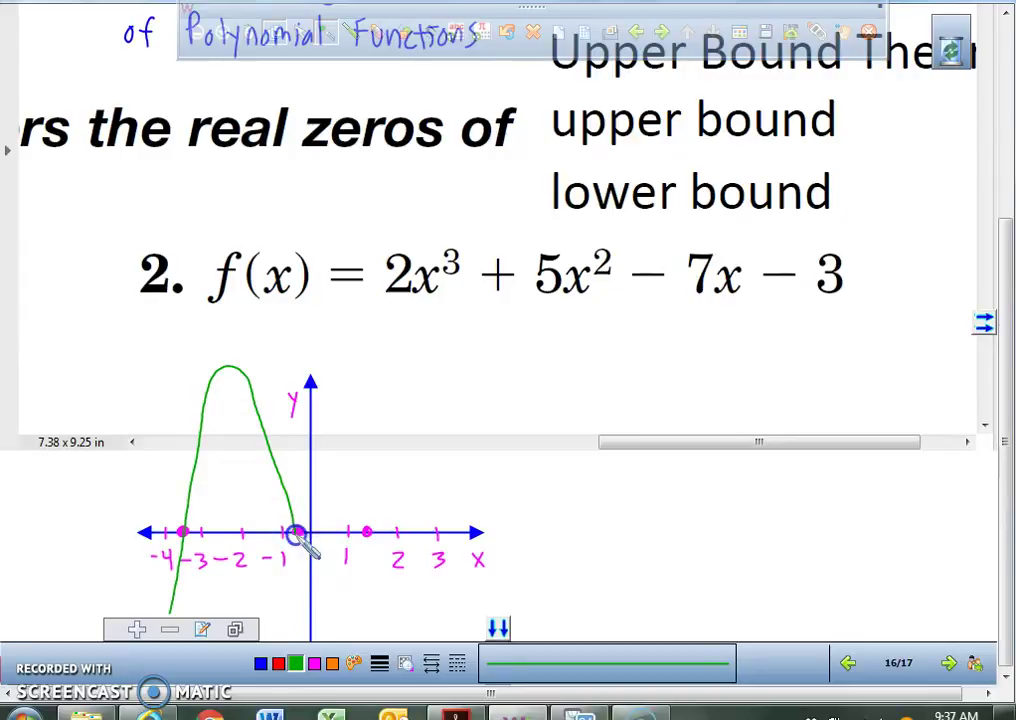
# Step: Consult the captured graph and finish the green curve through a low point after the y-axis and up through the third zero, ending in an arrowhead
pyautogui.click(948, 664)
pyautogui.click(846, 663)
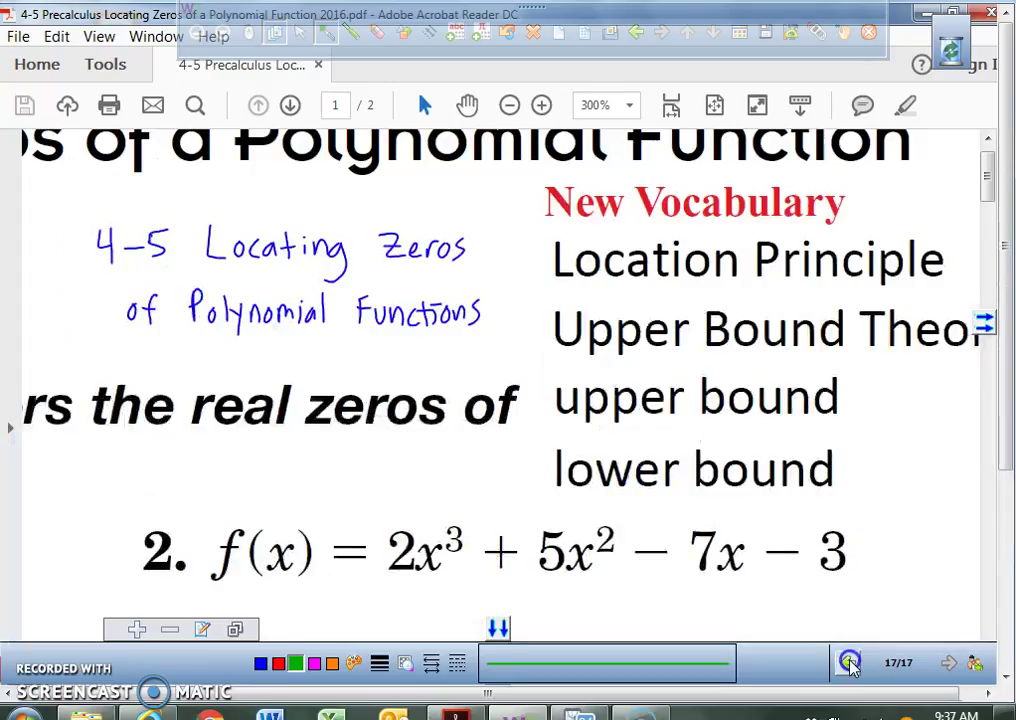
pyautogui.click(877, 112)
pyautogui.click(843, 32)
pyautogui.scroll(-5, 868, 288)
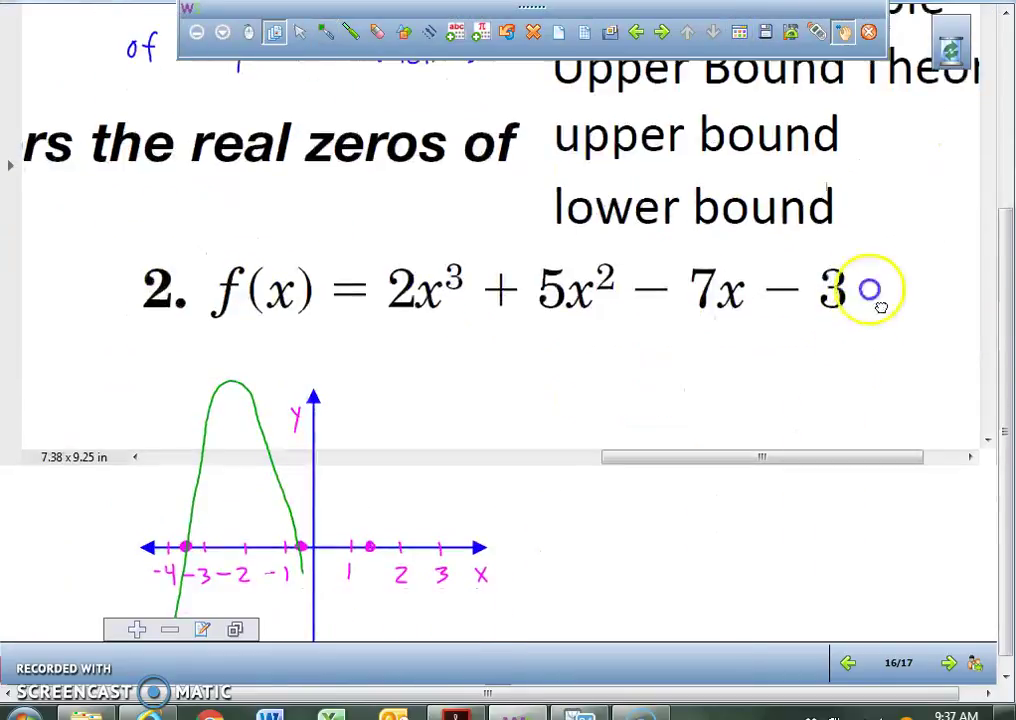
pyautogui.click(325, 32)
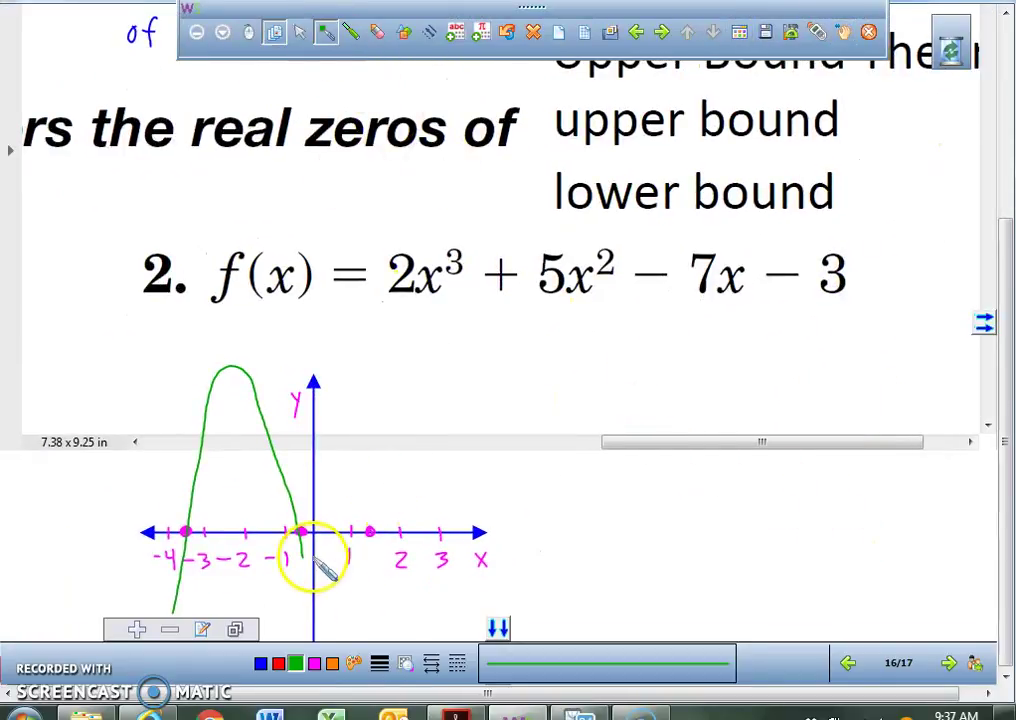
pyautogui.moveTo(343, 601); pyautogui.dragTo(359, 564)
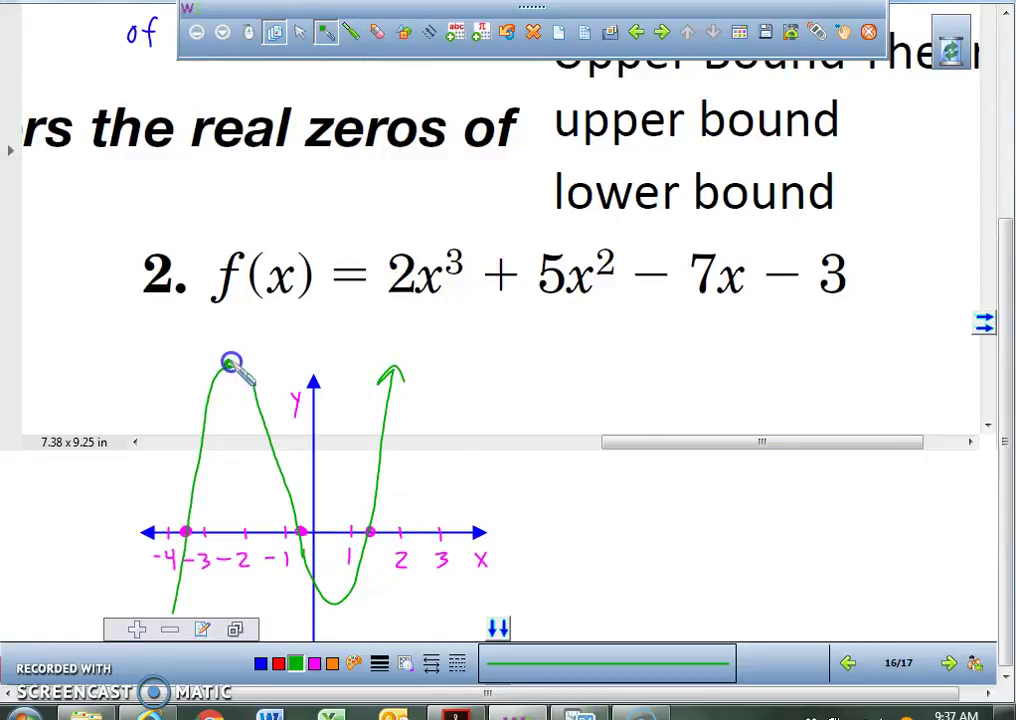
# Step: Mark the green curve's peak as "relative max" and its low point as "relative min", each with an arrow
pyautogui.moveTo(213, 341); pyautogui.dragTo(180, 338)
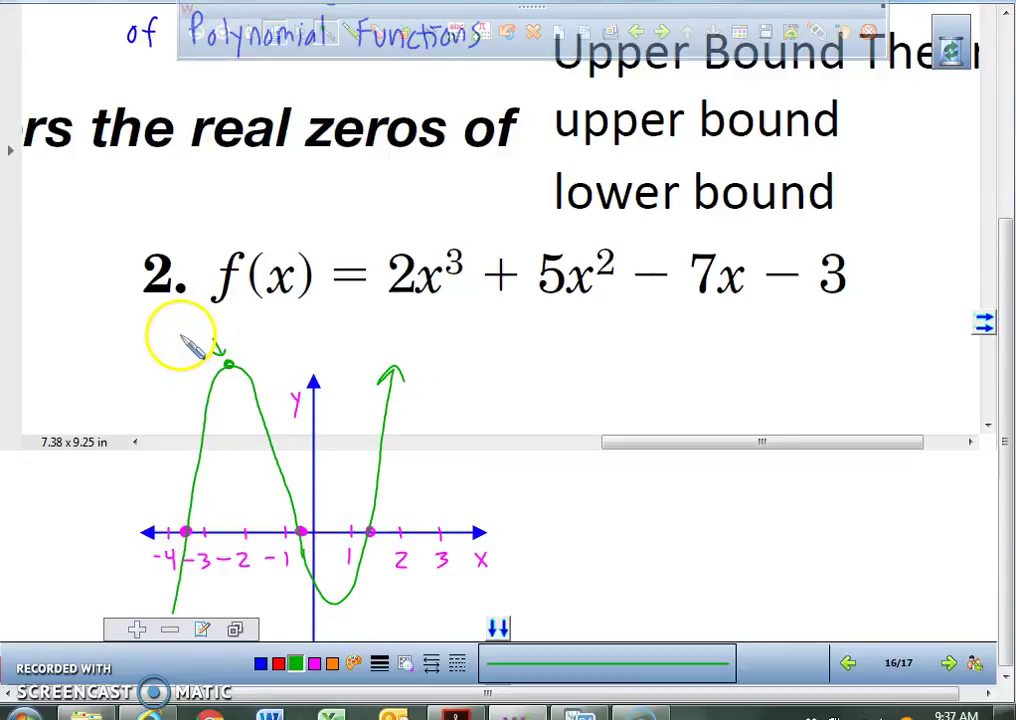
pyautogui.moveTo(208, 354)
pyautogui.mouseDown()
pyautogui.moveTo(216, 356)
pyautogui.moveTo(182, 341)
pyautogui.moveTo(188, 335)
pyautogui.mouseUp()
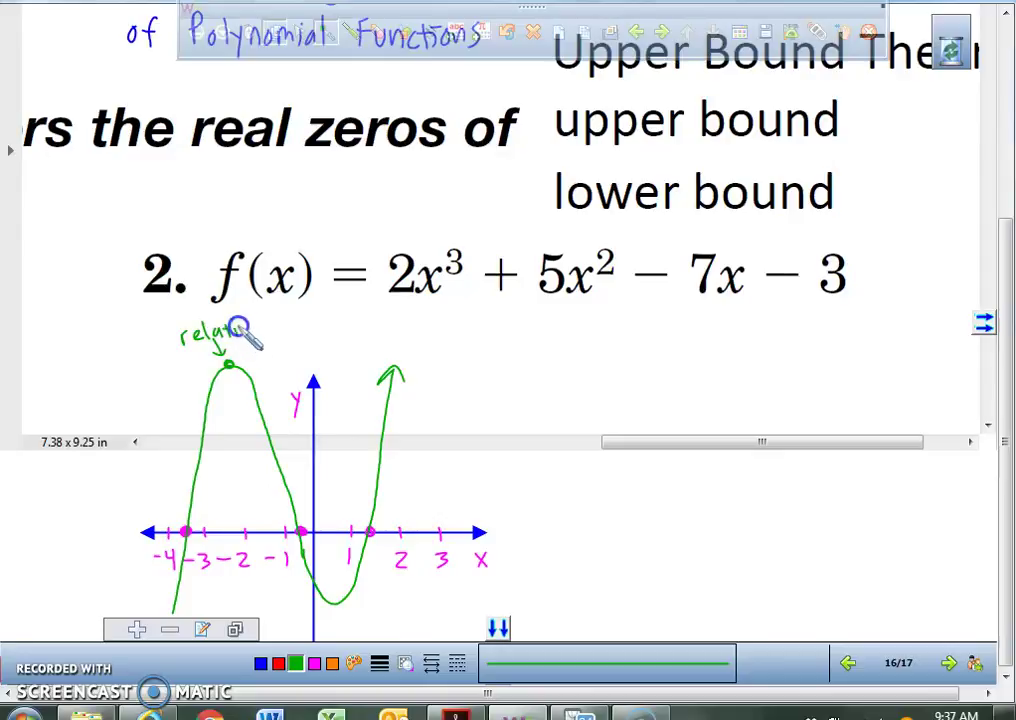
pyautogui.moveTo(262, 337); pyautogui.dragTo(265, 335)
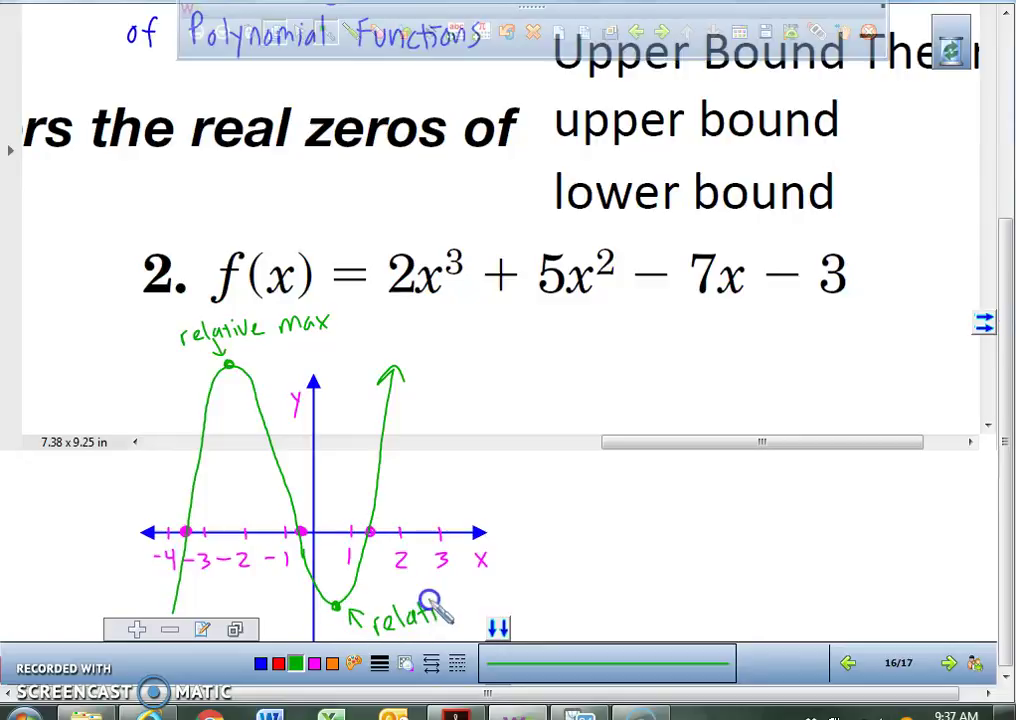
pyautogui.moveTo(456, 603); pyautogui.dragTo(482, 601)
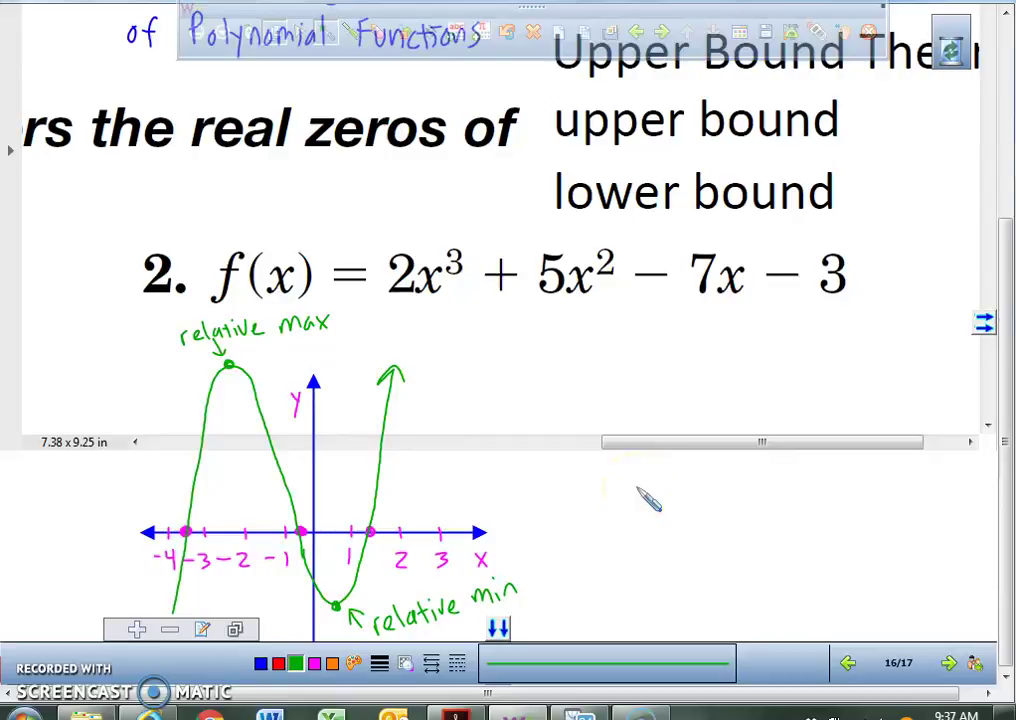
# Step: Write "between -4 and -3" in blue beside problem 2's sketch, below the function
pyautogui.click(260, 663)
pyautogui.moveTo(621, 366); pyautogui.dragTo(612, 370)
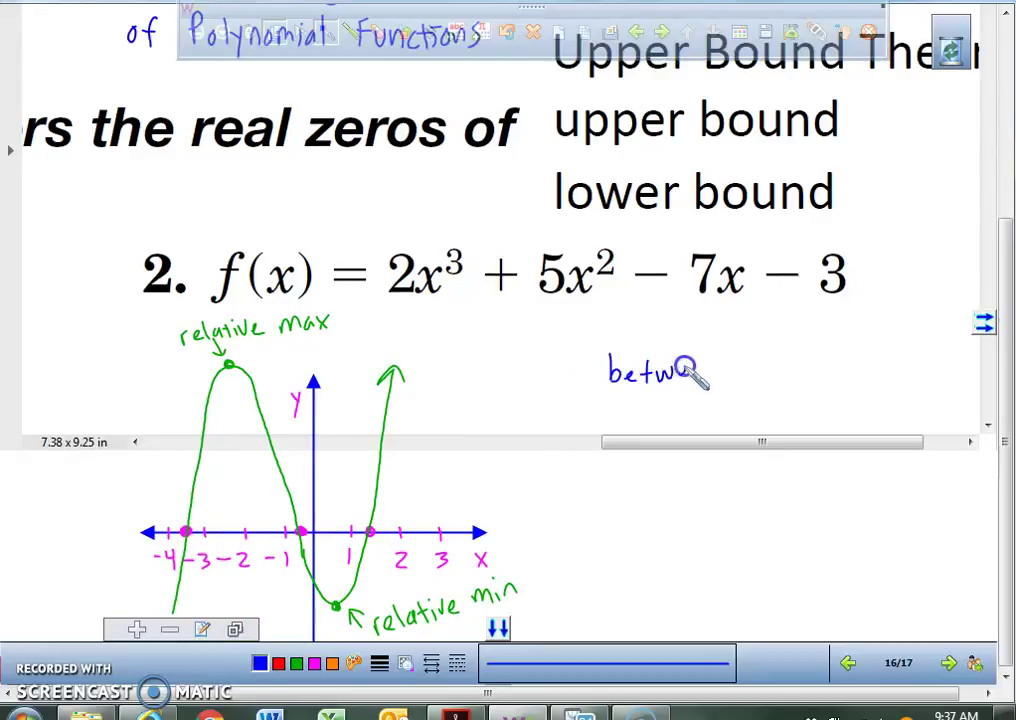
pyautogui.moveTo(702, 376); pyautogui.dragTo(716, 372)
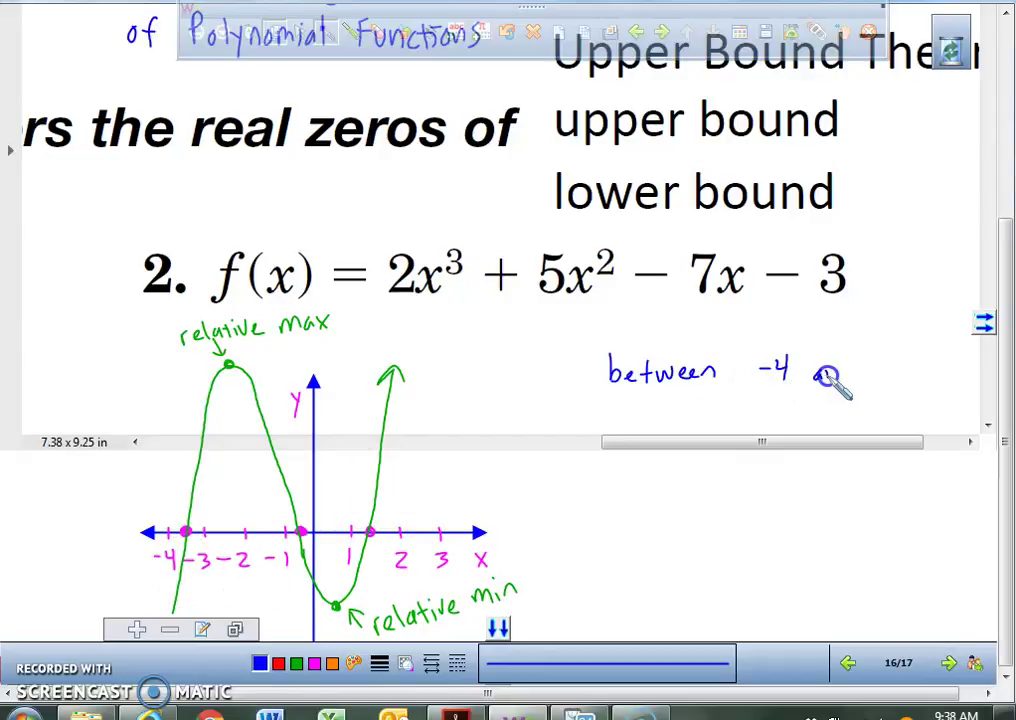
pyautogui.moveTo(848, 382)
pyautogui.mouseDown()
pyautogui.moveTo(860, 370)
pyautogui.moveTo(912, 380)
pyautogui.mouseUp()
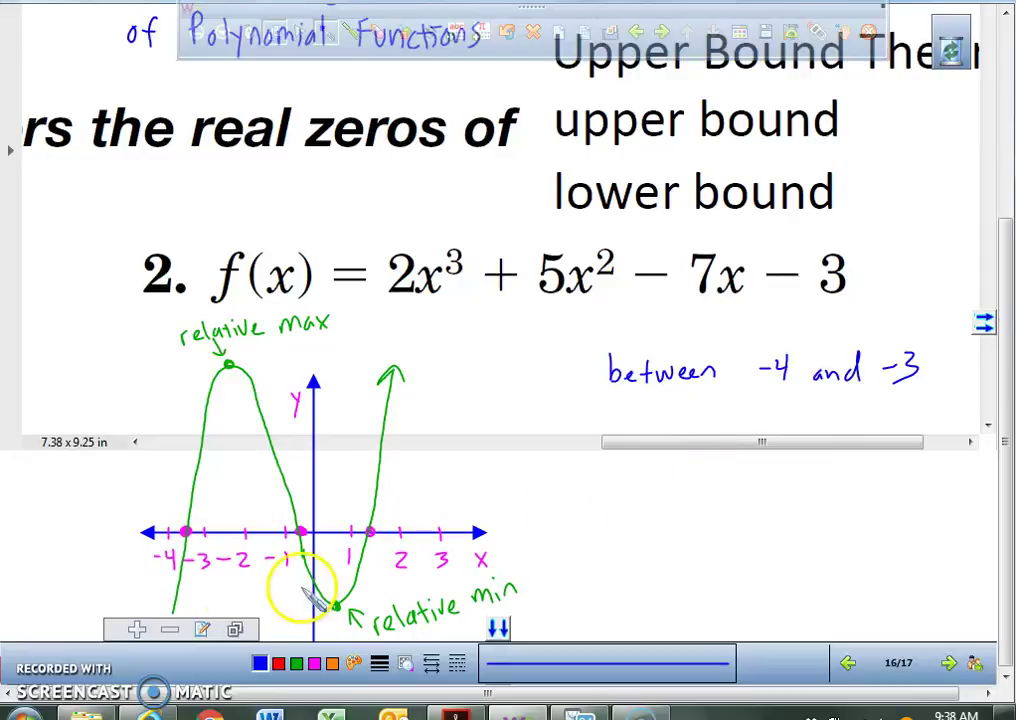
# Step: Write "between -1 and 0" in blue under the first interval
pyautogui.moveTo(620, 413); pyautogui.dragTo(623, 432)
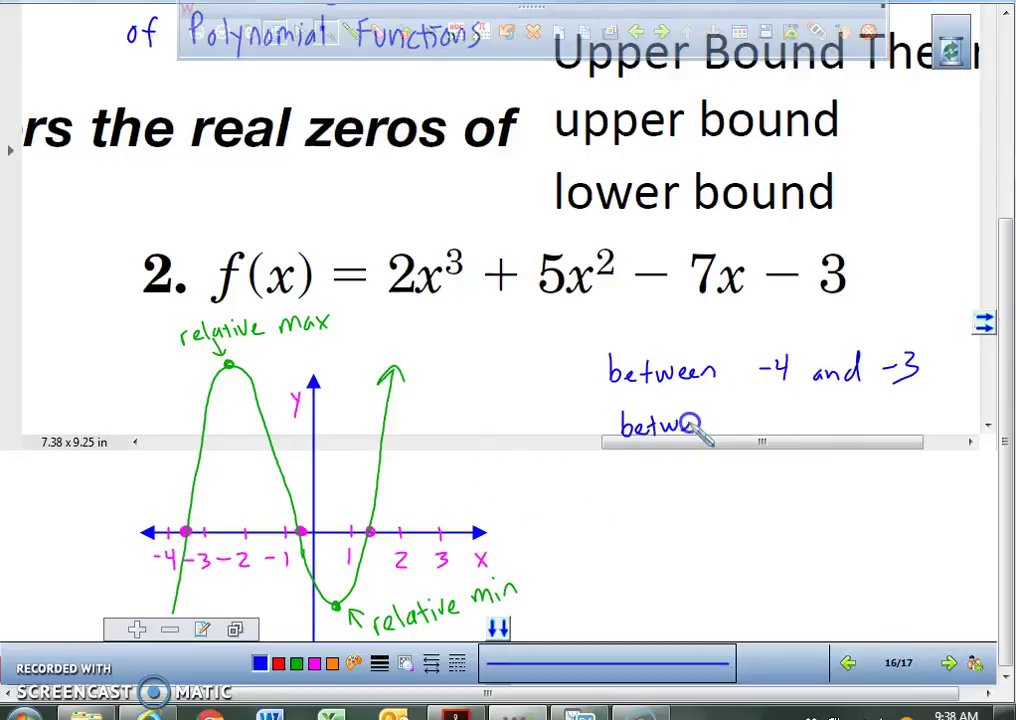
pyautogui.moveTo(770, 425); pyautogui.dragTo(781, 425)
pyautogui.moveTo(789, 412)
pyautogui.mouseDown()
pyautogui.moveTo(792, 436)
pyautogui.moveTo(834, 422)
pyautogui.mouseUp()
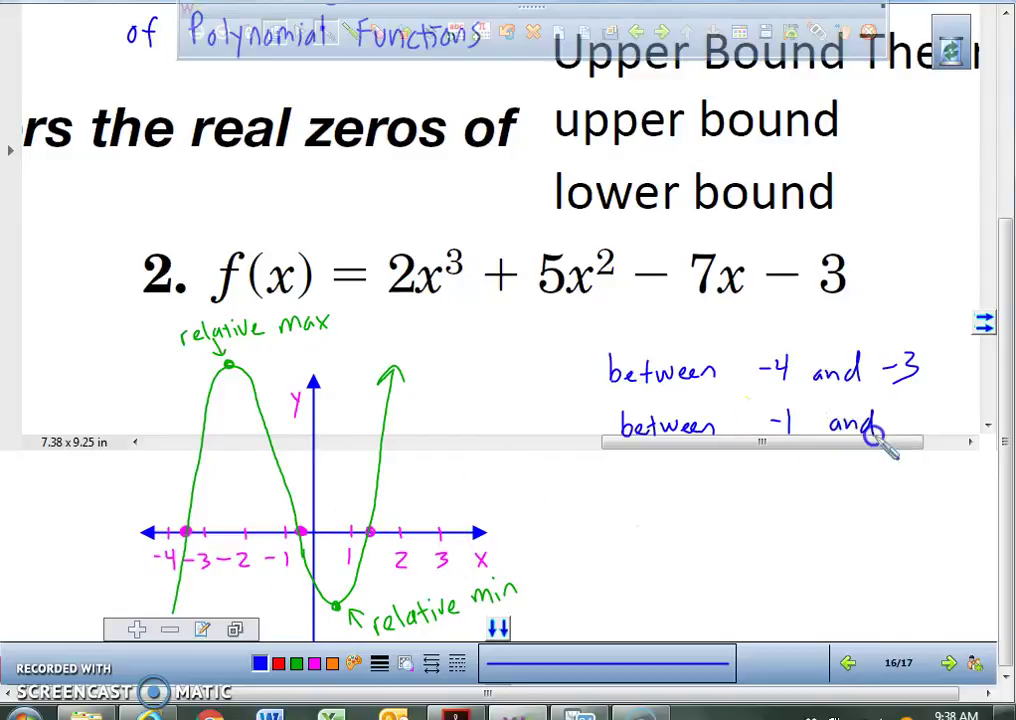
pyautogui.moveTo(912, 414); pyautogui.dragTo(910, 418)
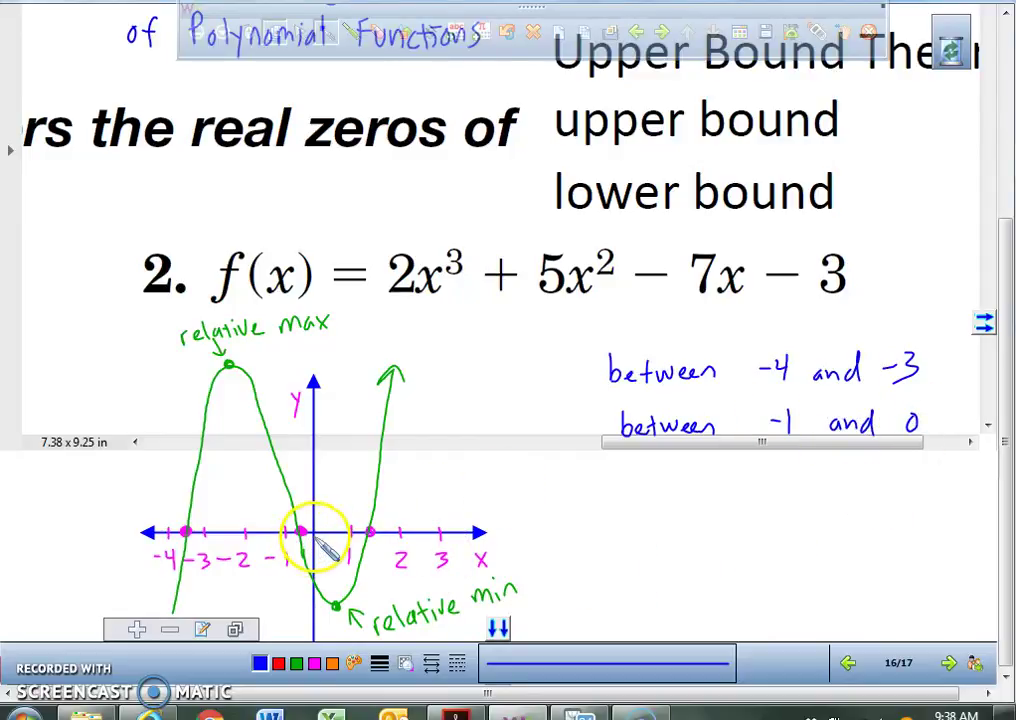
# Step: Add "between 1 and 2" in blue as the third interval and draw a box around all three lines
pyautogui.moveTo(634, 463); pyautogui.dragTo(630, 484)
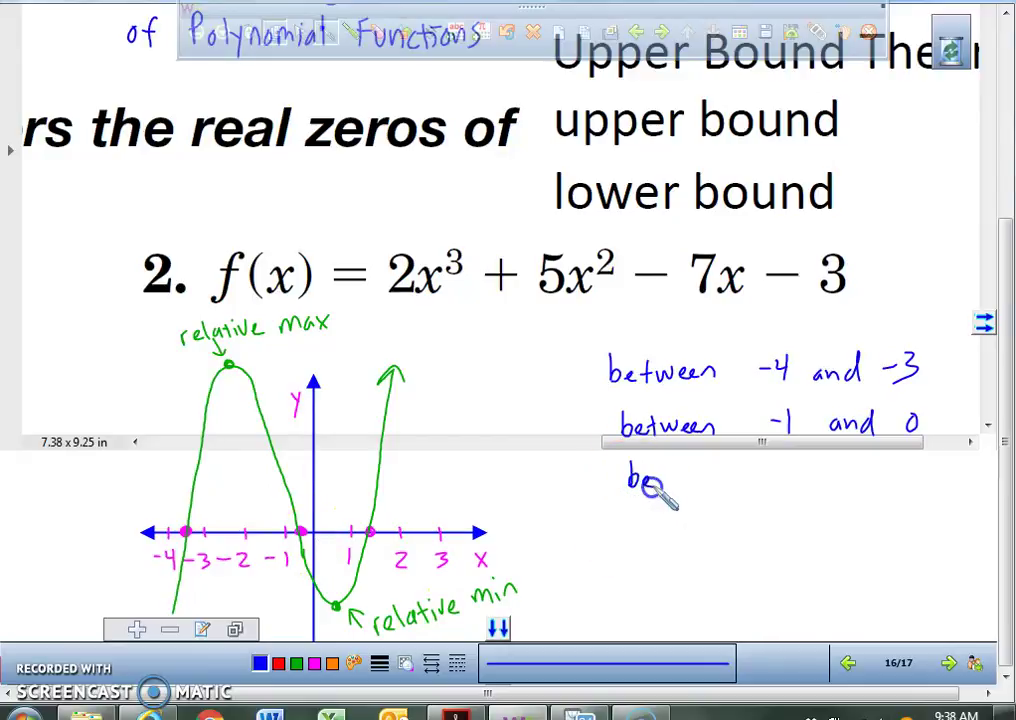
pyautogui.moveTo(700, 488); pyautogui.dragTo(714, 482)
pyautogui.moveTo(791, 465)
pyautogui.mouseDown()
pyautogui.moveTo(790, 488)
pyautogui.moveTo(922, 485)
pyautogui.mouseUp()
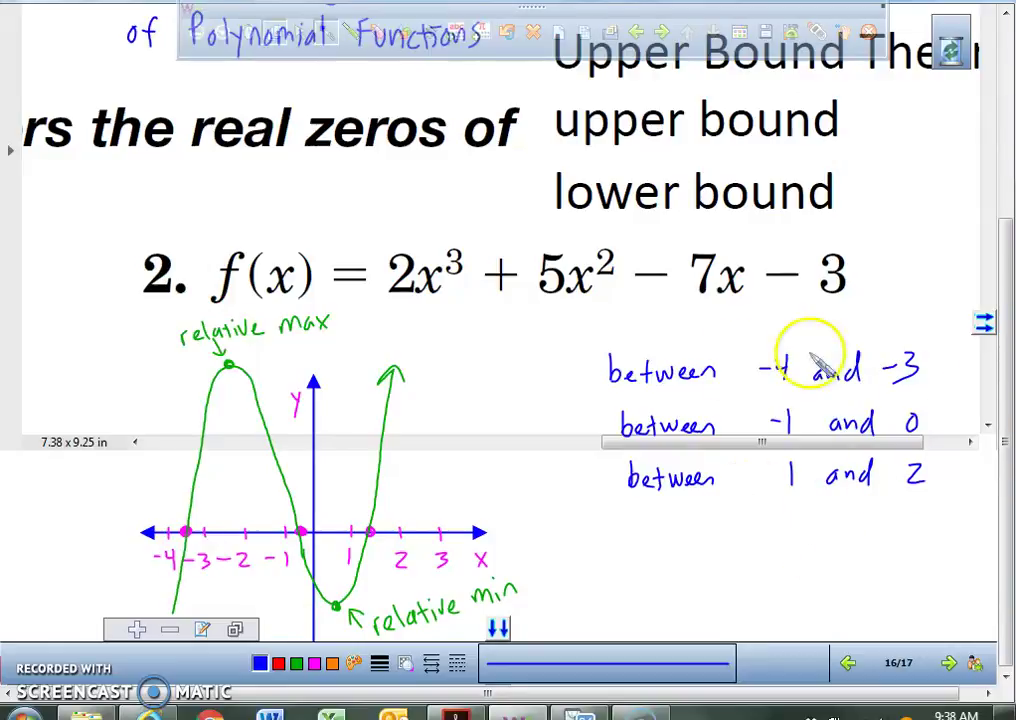
pyautogui.moveTo(575, 343)
pyautogui.mouseDown()
pyautogui.moveTo(742, 509)
pyautogui.moveTo(959, 495)
pyautogui.moveTo(955, 334)
pyautogui.moveTo(578, 345)
pyautogui.mouseUp()
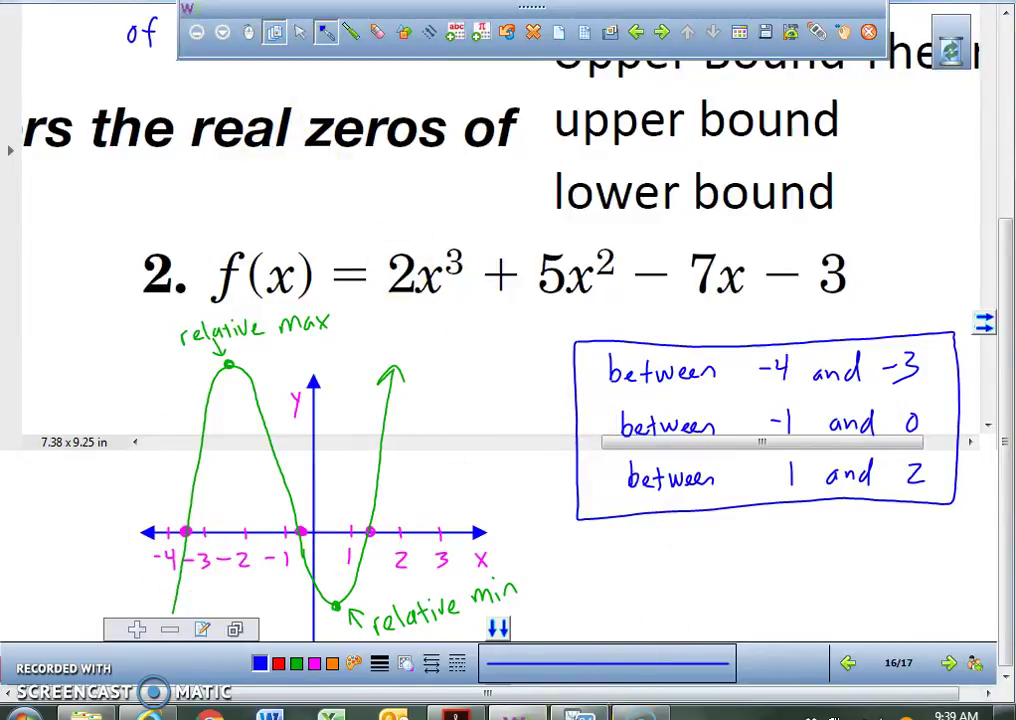
# Step: Switch to the TI-84 emulator, display the function's table of values and move up to X = -4
pyautogui.click(579, 715)
pyautogui.click(78, 182)
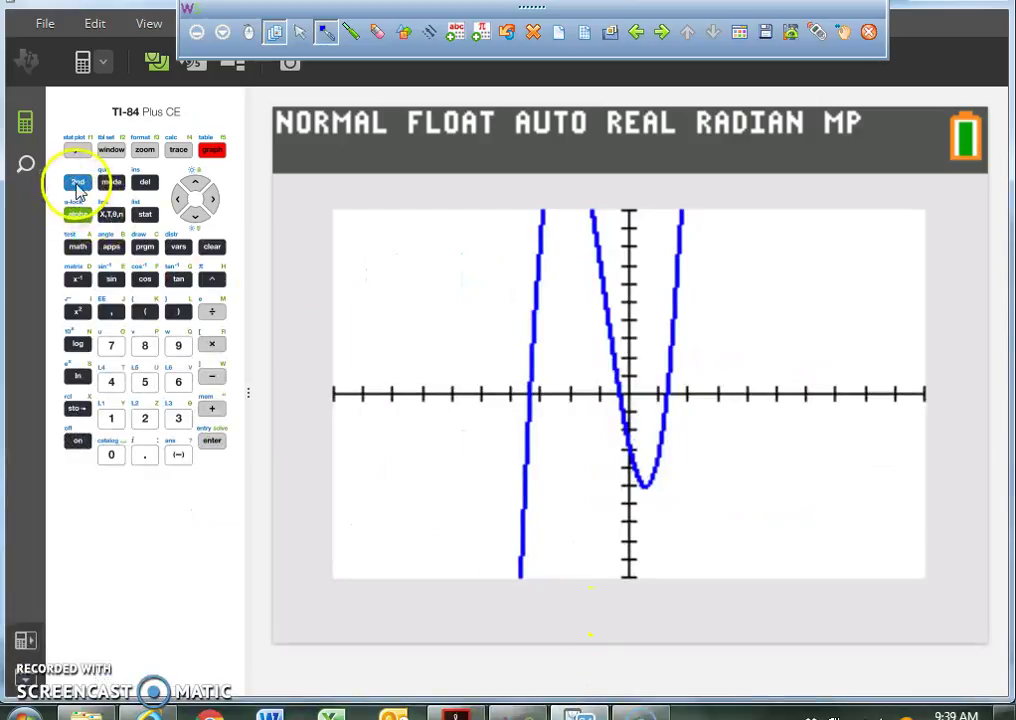
pyautogui.click(212, 152)
pyautogui.click(197, 184)
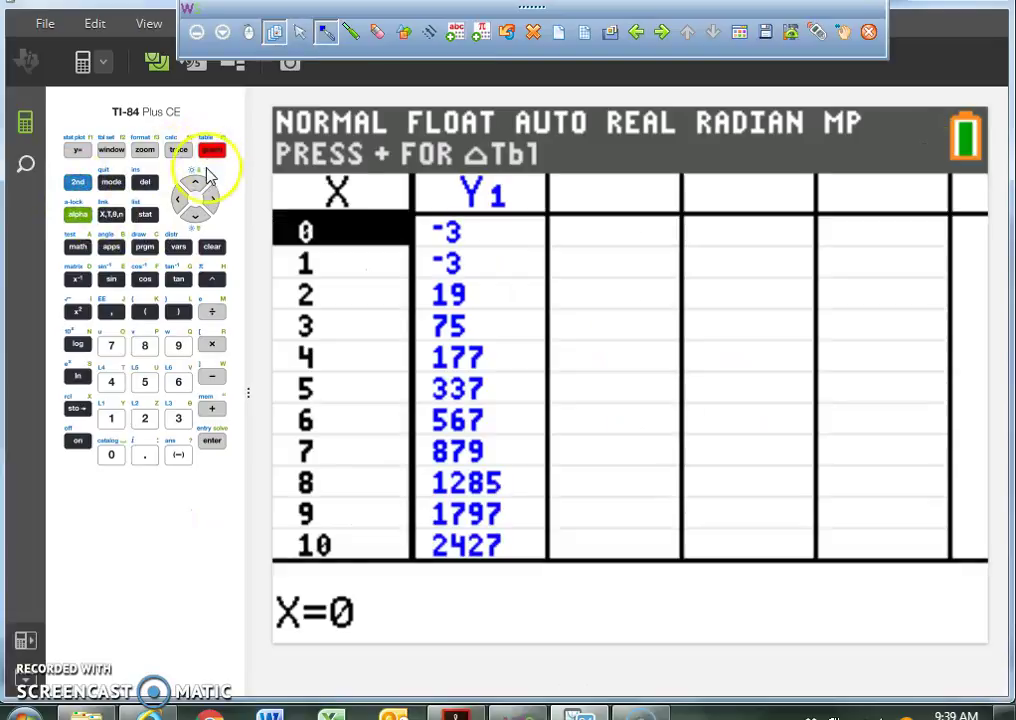
pyautogui.click(197, 184)
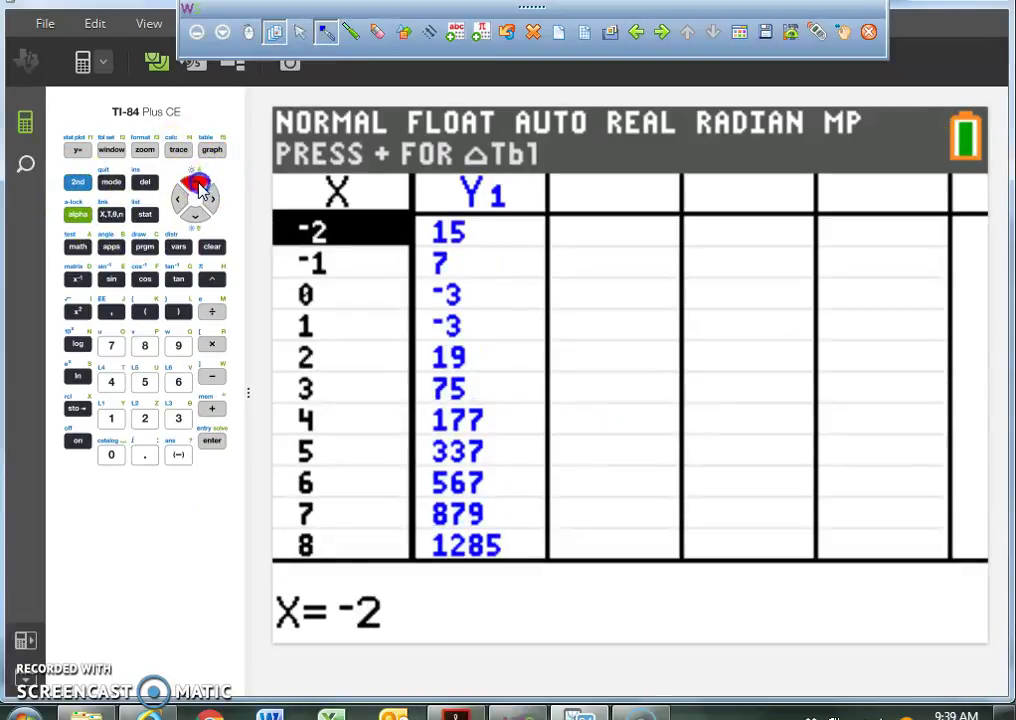
pyautogui.click(199, 186)
pyautogui.click(199, 186)
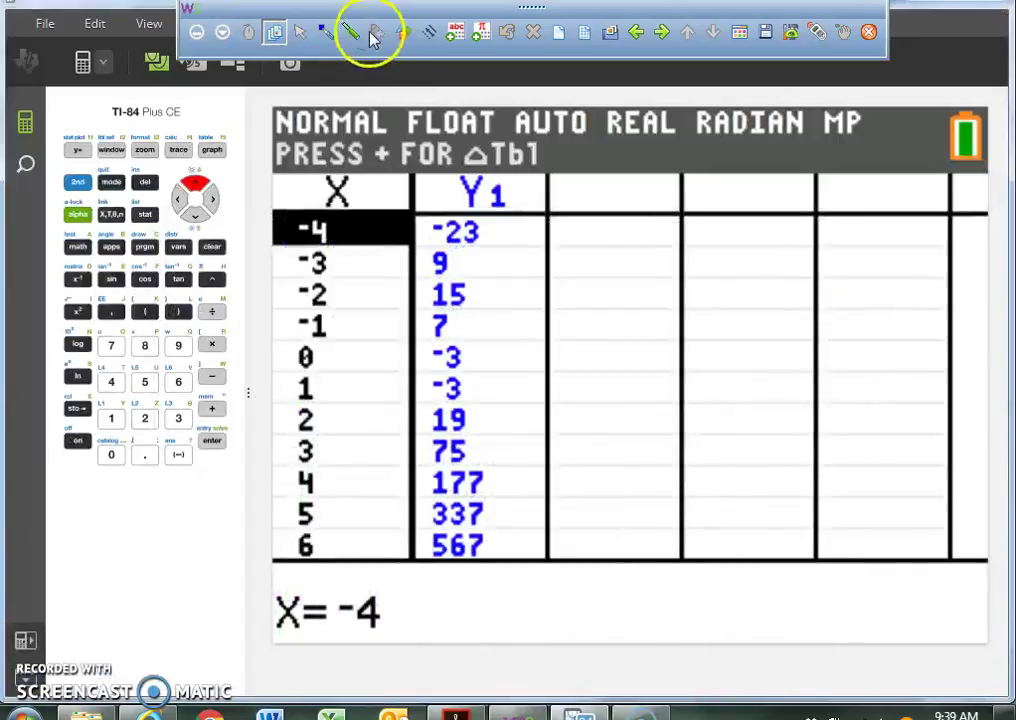
# Step: Capture the table, highlight row pairs -4/-3 and 1/2 in green, circle their x-values in blue and label each pair "zero" with an arrow
pyautogui.click(352, 34)
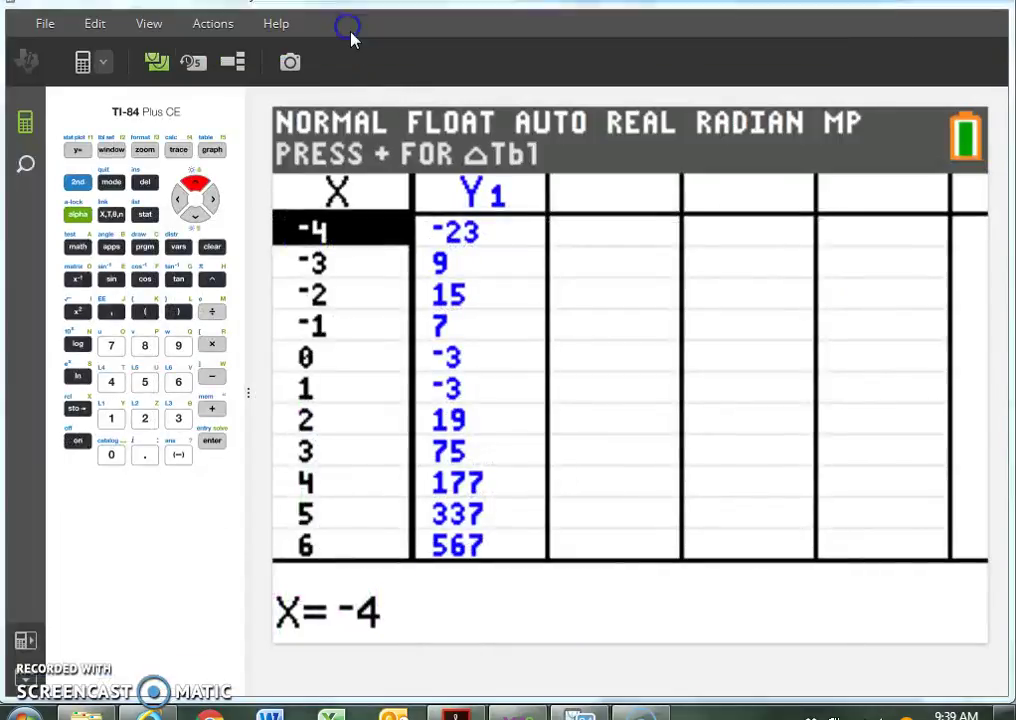
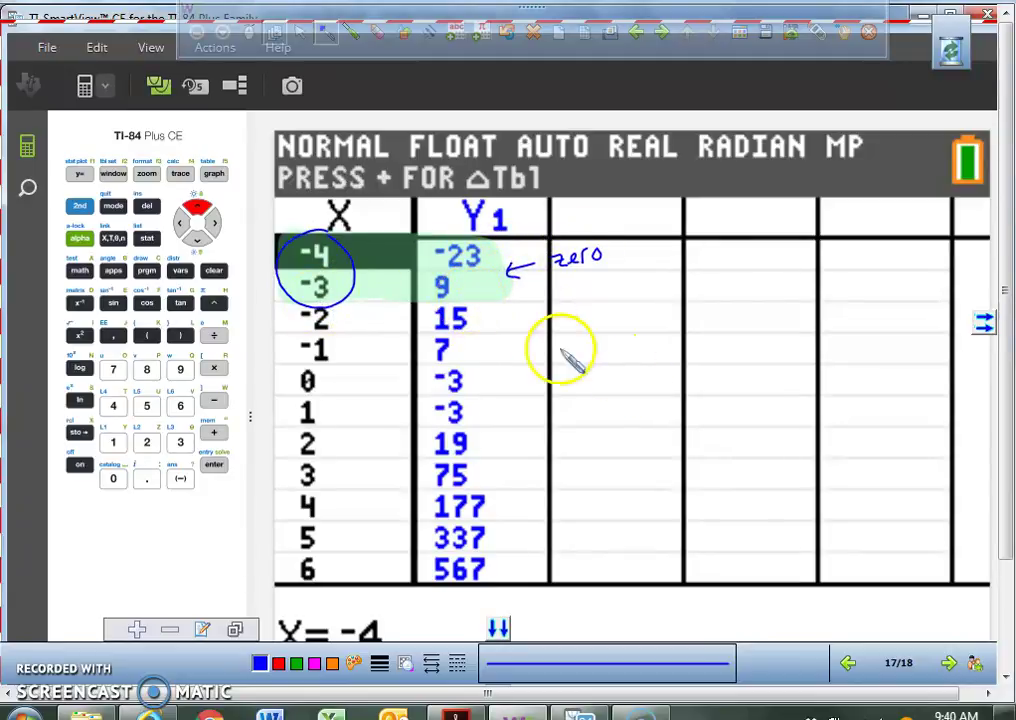
pyautogui.click(351, 32)
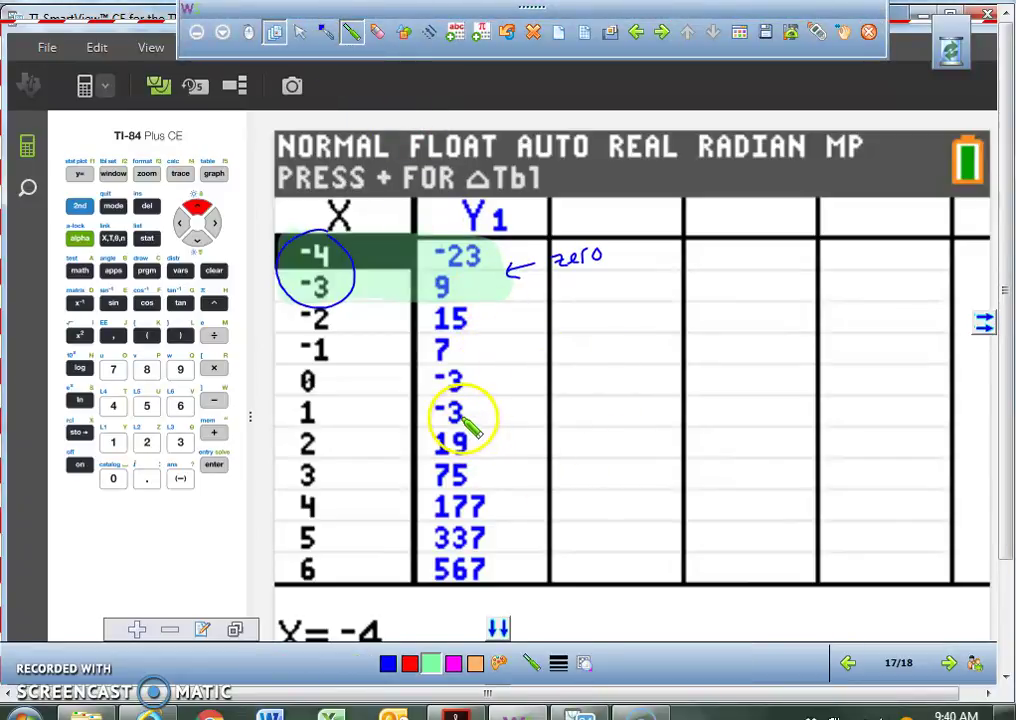
pyautogui.moveTo(302, 406)
pyautogui.mouseDown()
pyautogui.moveTo(302, 441)
pyautogui.moveTo(466, 448)
pyautogui.moveTo(465, 407)
pyautogui.moveTo(300, 412)
pyautogui.moveTo(432, 415)
pyautogui.mouseUp()
pyautogui.click(326, 32)
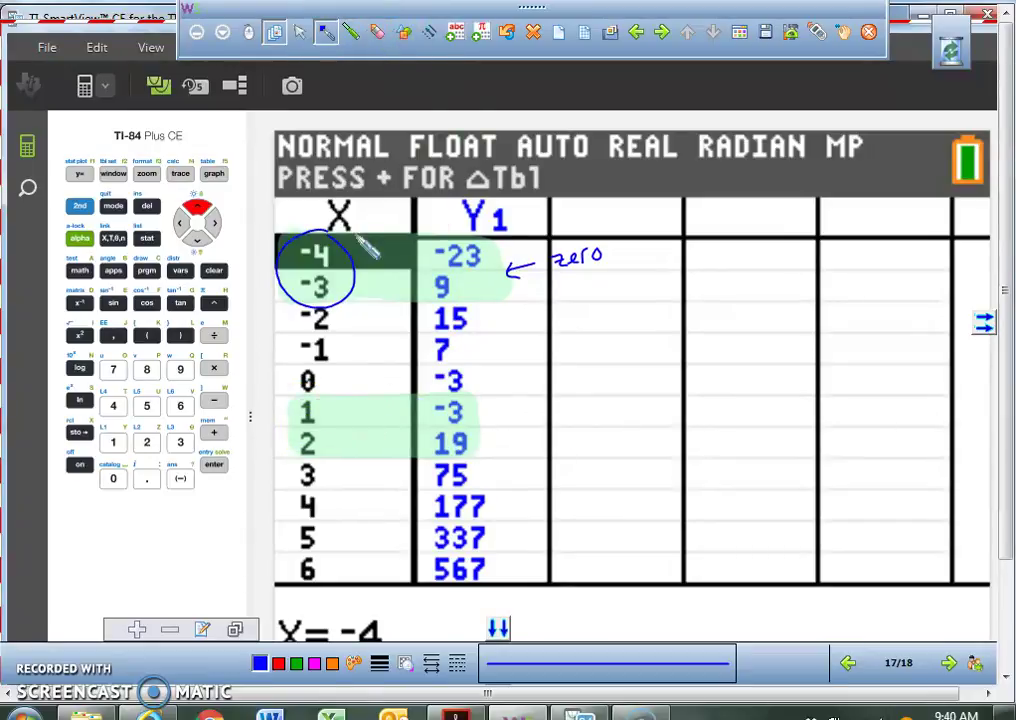
pyautogui.moveTo(292, 396)
pyautogui.mouseDown()
pyautogui.moveTo(276, 430)
pyautogui.moveTo(310, 457)
pyautogui.moveTo(304, 408)
pyautogui.mouseUp()
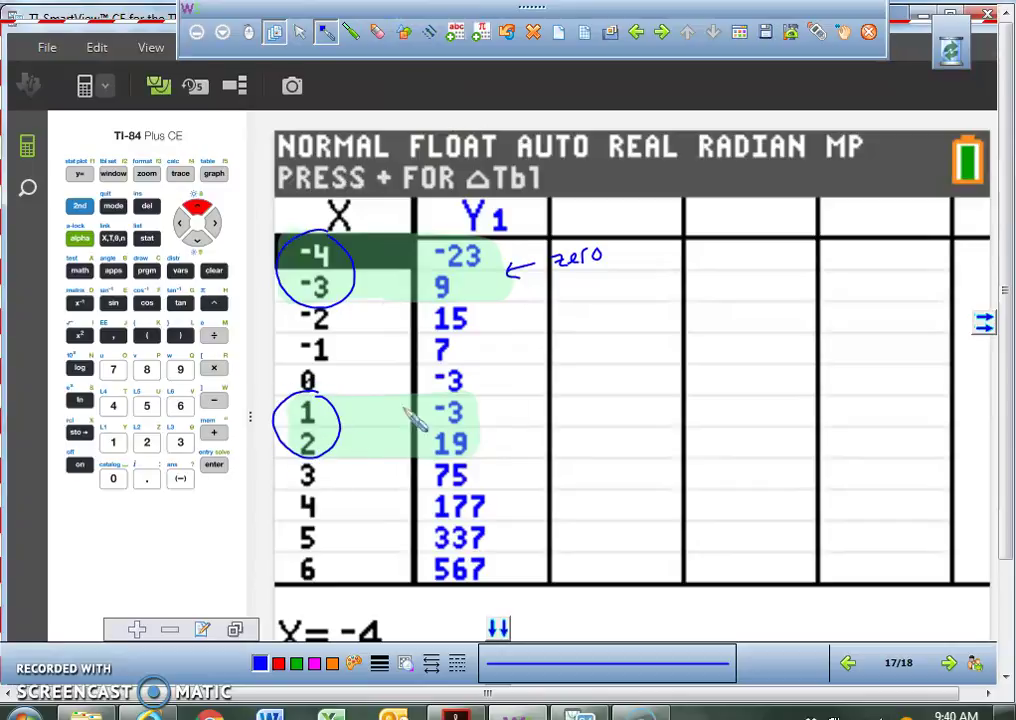
pyautogui.moveTo(489, 421); pyautogui.dragTo(505, 432)
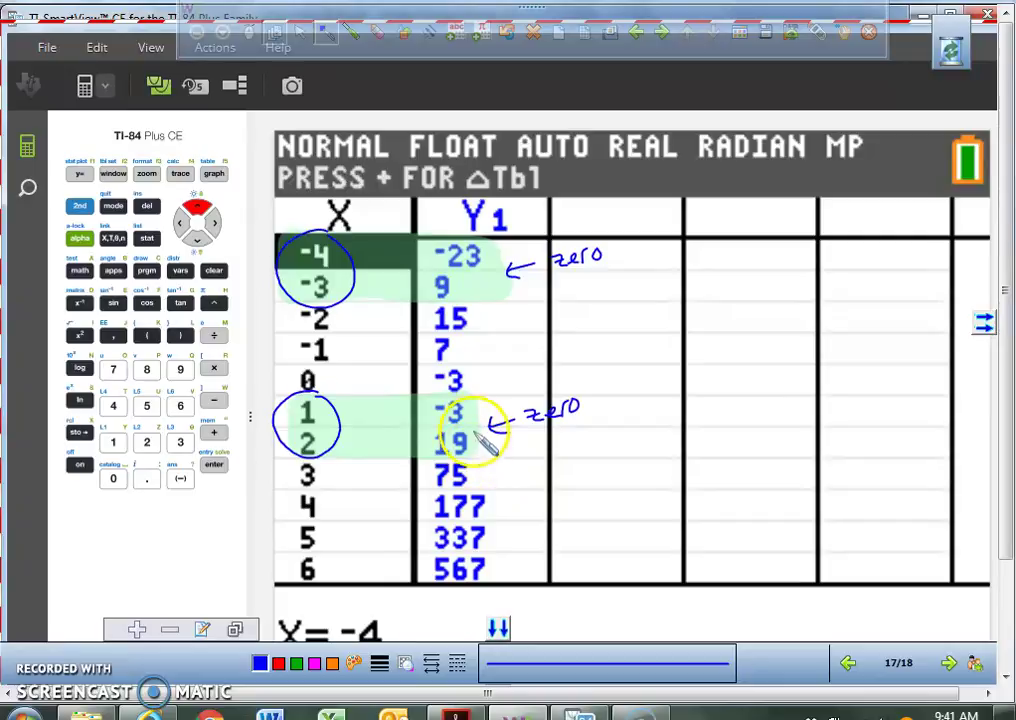
# Step: Highlight the table rows for x = -1 and 0, circle these x-values in blue and label the pair "zero" with an arrow
pyautogui.click(351, 32)
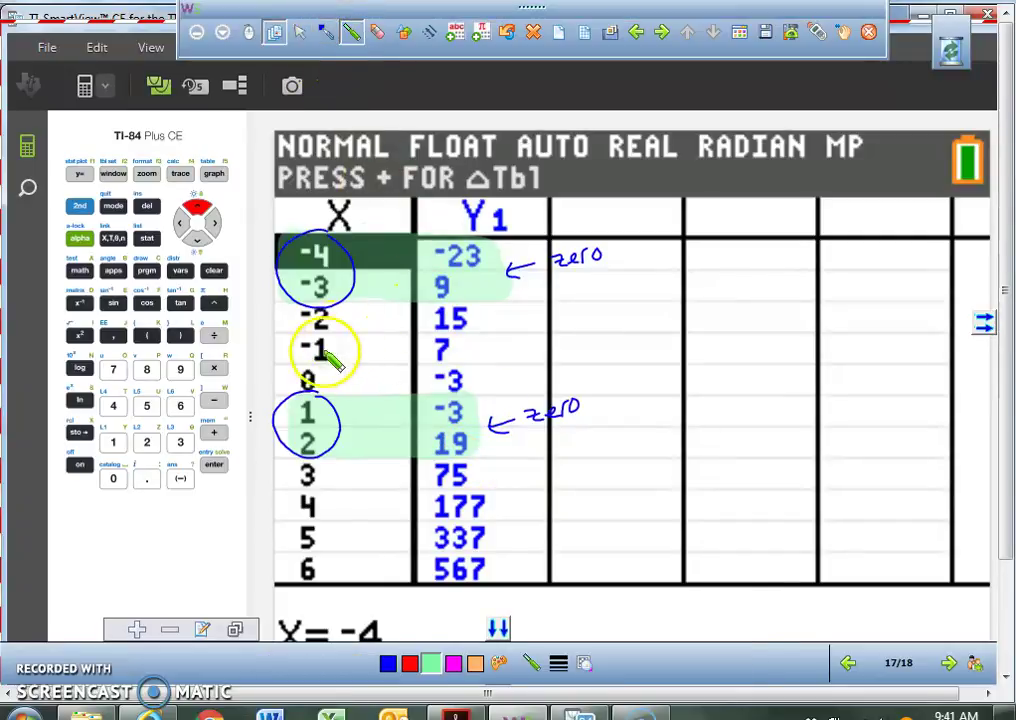
pyautogui.moveTo(298, 318)
pyautogui.mouseDown()
pyautogui.moveTo(283, 345)
pyautogui.moveTo(305, 385)
pyautogui.moveTo(422, 386)
pyautogui.moveTo(469, 363)
pyautogui.moveTo(303, 350)
pyautogui.moveTo(295, 340)
pyautogui.moveTo(293, 392)
pyautogui.moveTo(342, 377)
pyautogui.mouseUp()
pyautogui.click(328, 32)
pyautogui.moveTo(494, 363)
pyautogui.mouseDown()
pyautogui.moveTo(555, 365)
pyautogui.moveTo(592, 347)
pyautogui.mouseUp()
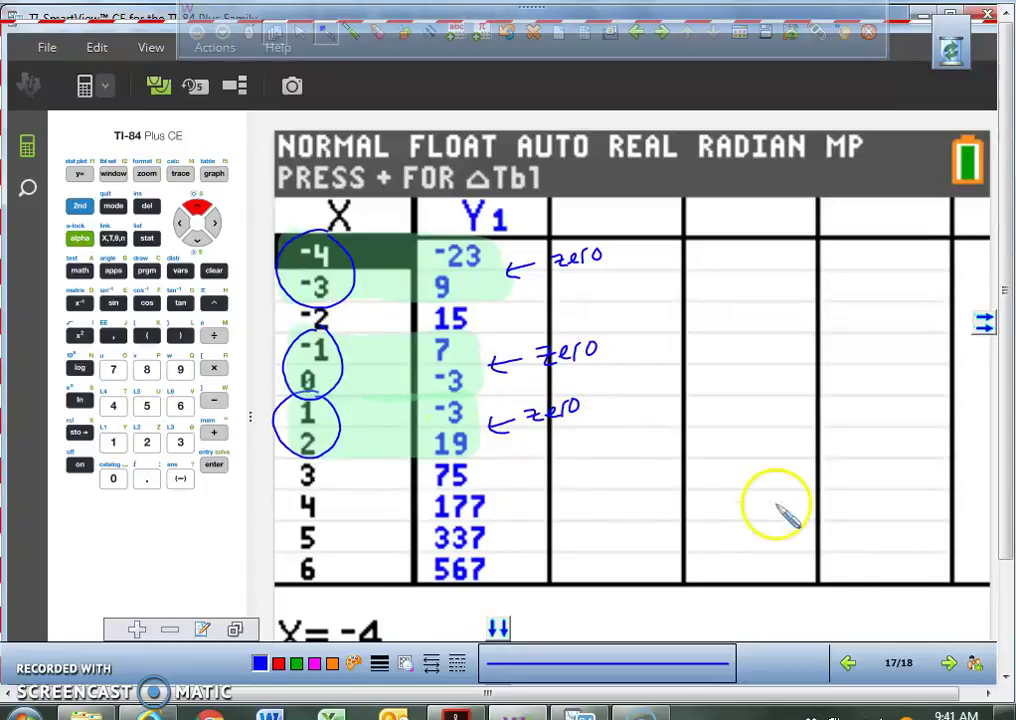
# Step: Return to the live TI-84 emulator, redisplay the graph and start the zero calculation
pyautogui.click(950, 665)
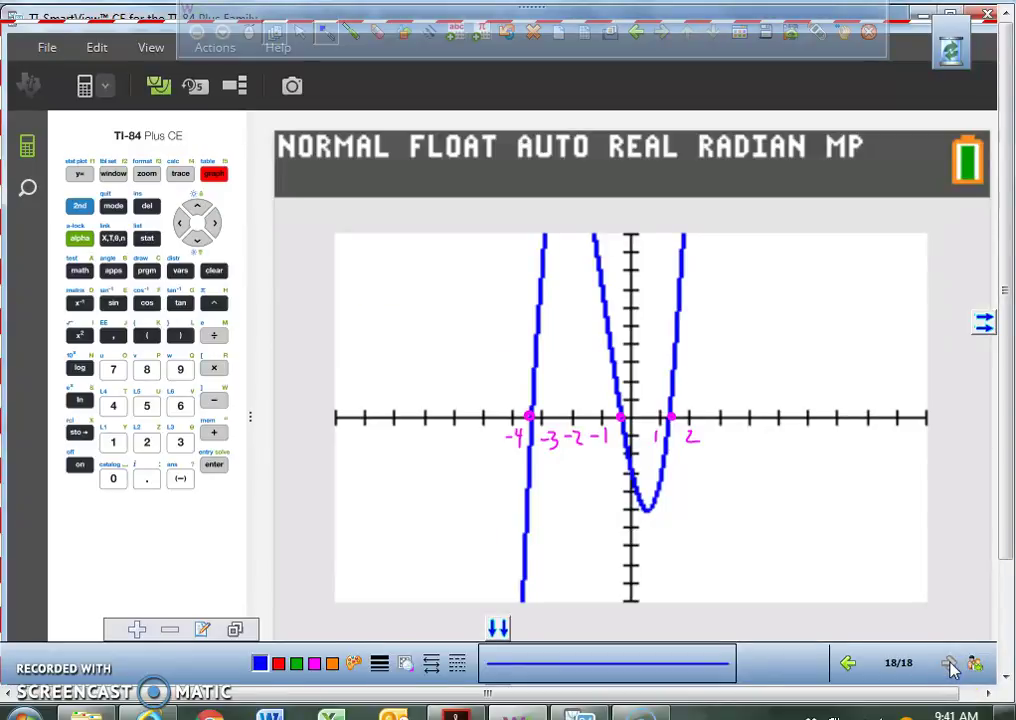
pyautogui.click(246, 30)
pyautogui.click(211, 152)
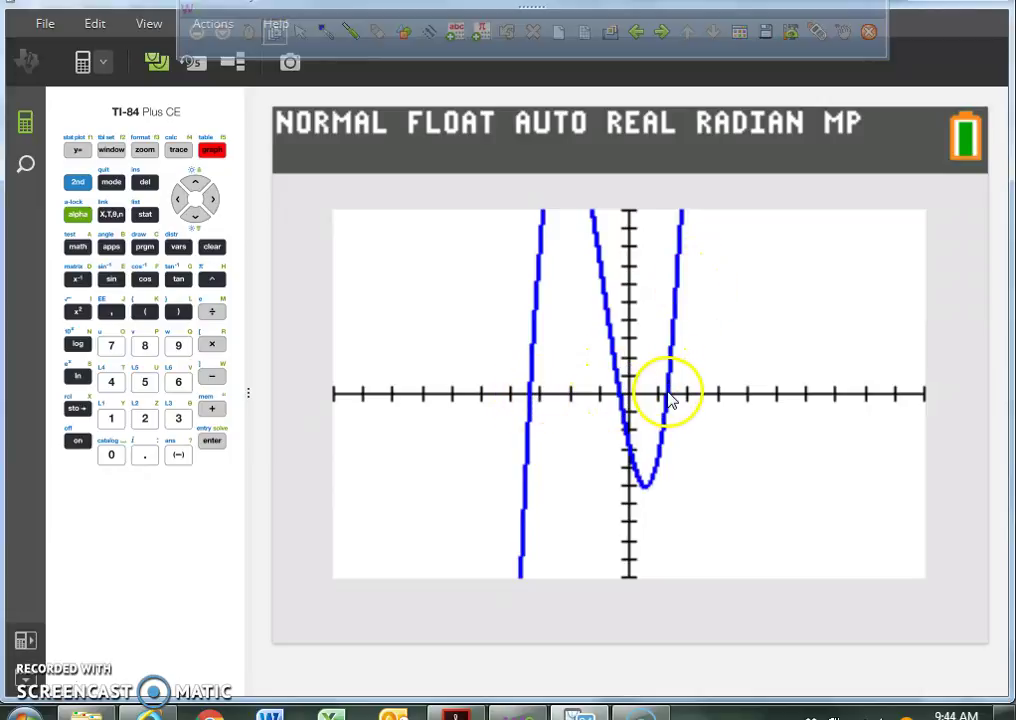
pyautogui.click(78, 184)
pyautogui.click(180, 151)
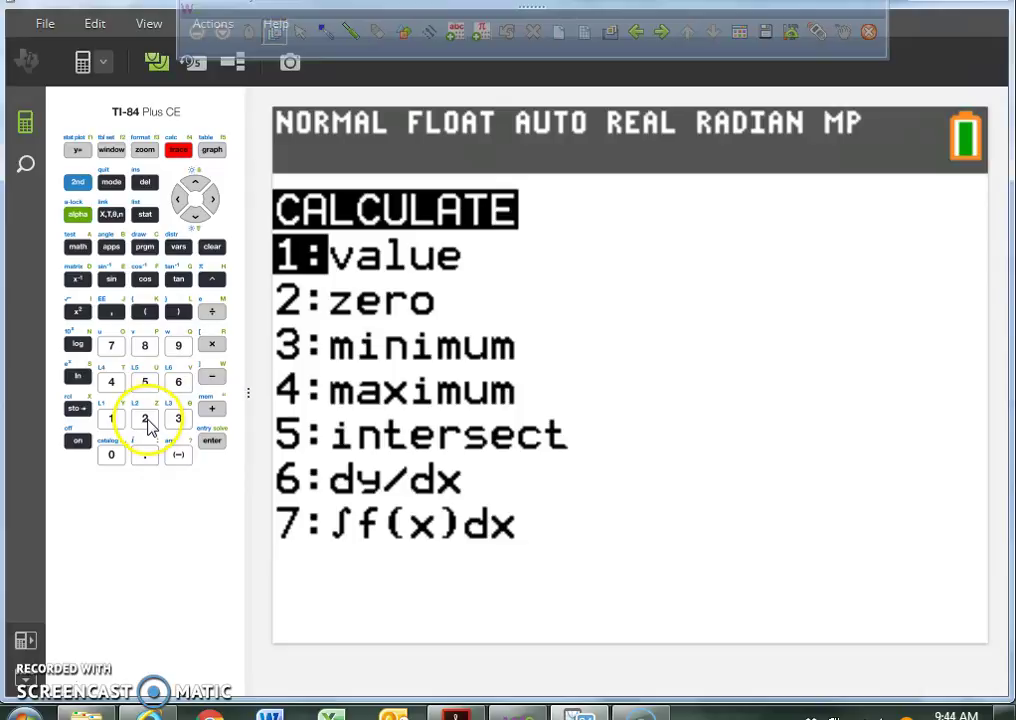
pyautogui.click(146, 420)
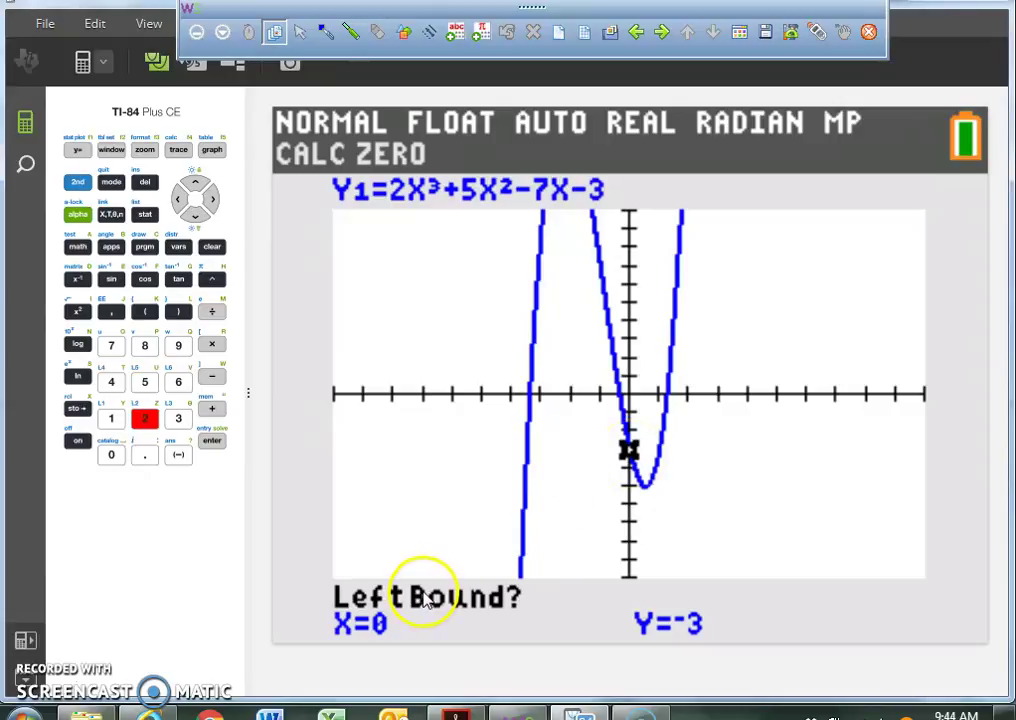
# Step: Capture the graph, mark the zero between -4 and -3 in magenta and write L.B. before it and R.B. after it
pyautogui.click(325, 32)
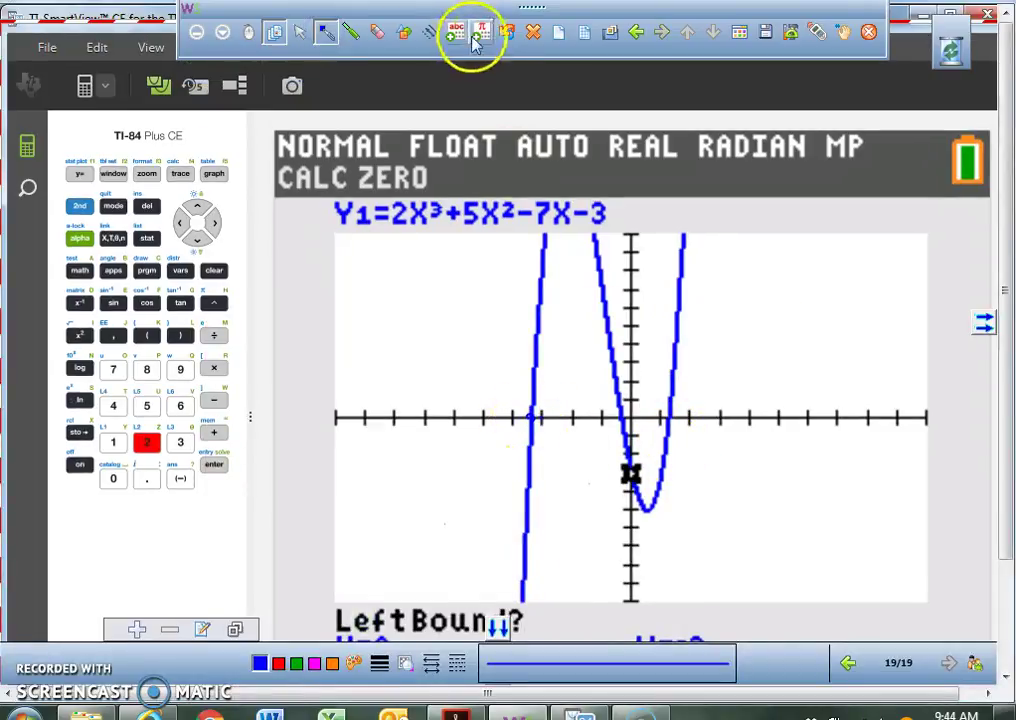
pyautogui.click(315, 664)
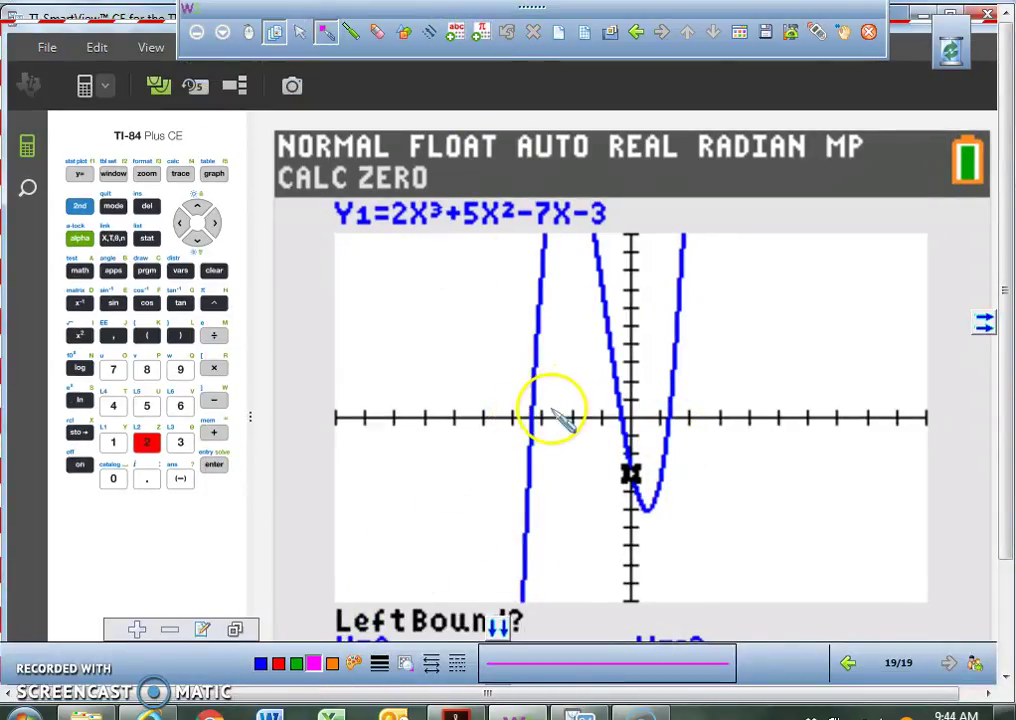
pyautogui.click(531, 415)
pyautogui.moveTo(470, 367); pyautogui.dragTo(490, 370)
pyautogui.click(462, 377)
pyautogui.click(488, 372)
pyautogui.moveTo(564, 368); pyautogui.dragTo(566, 378)
pyautogui.click(569, 376)
pyautogui.moveTo(577, 370); pyautogui.dragTo(580, 352)
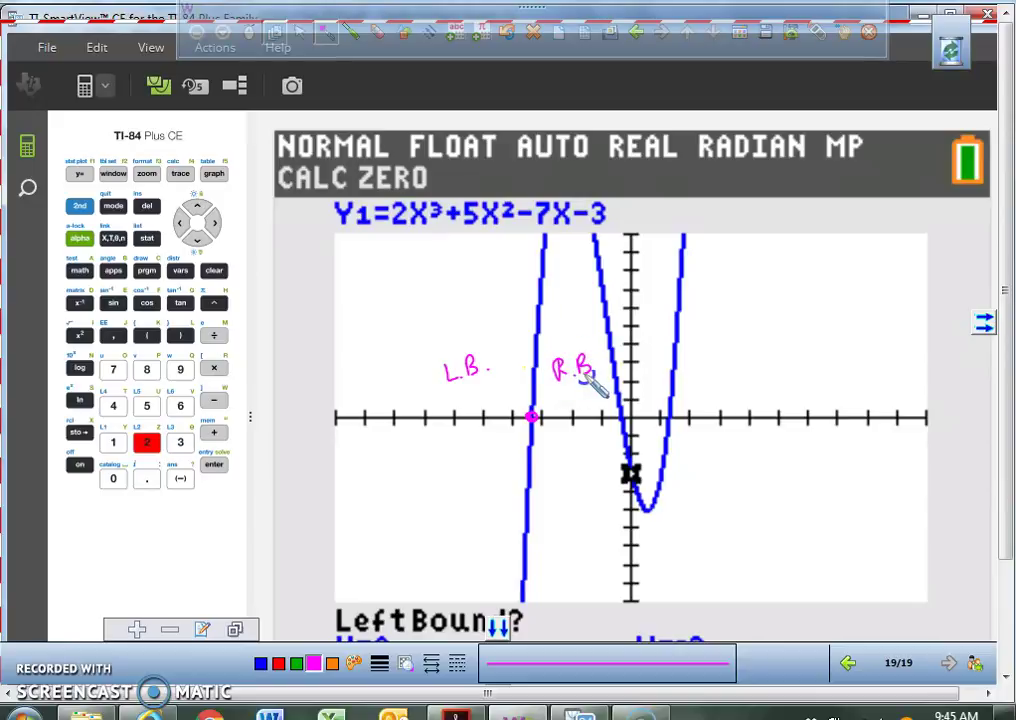
# Step: Return to the live TI-84 emulator and set the left bound at x = -3.484848, just below the x-axis on the leftmost branch
pyautogui.click(273, 32)
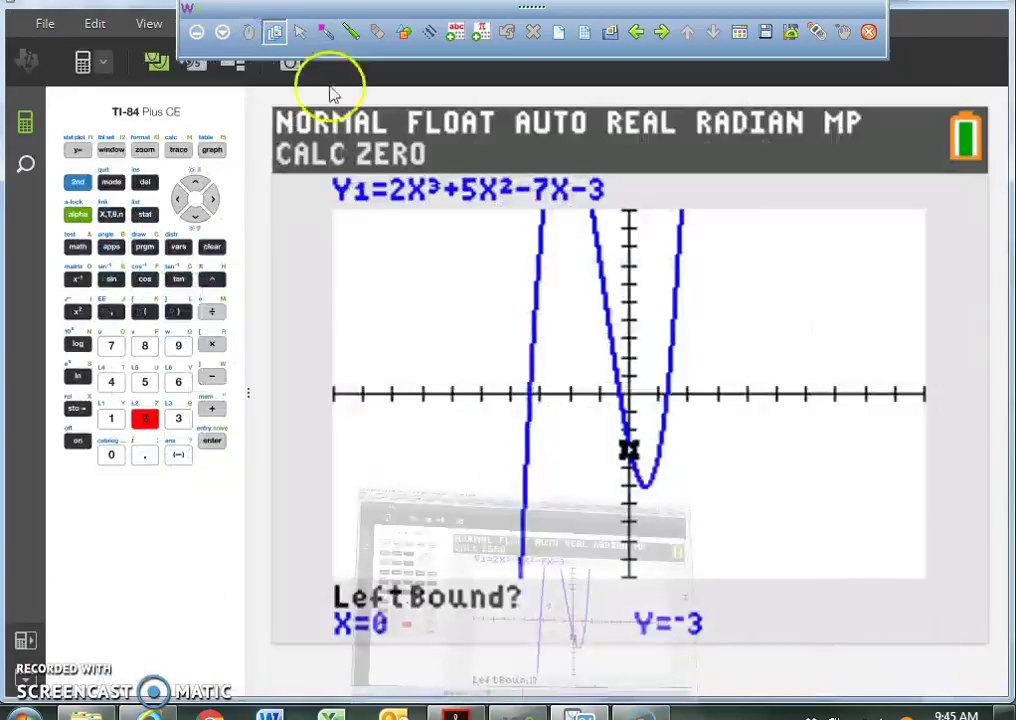
pyautogui.click(180, 203)
pyautogui.click(180, 203)
pyautogui.click(180, 203)
pyautogui.click(180, 203)
pyautogui.click(180, 203)
pyautogui.click(180, 203)
pyautogui.click(180, 203)
pyautogui.click(180, 203)
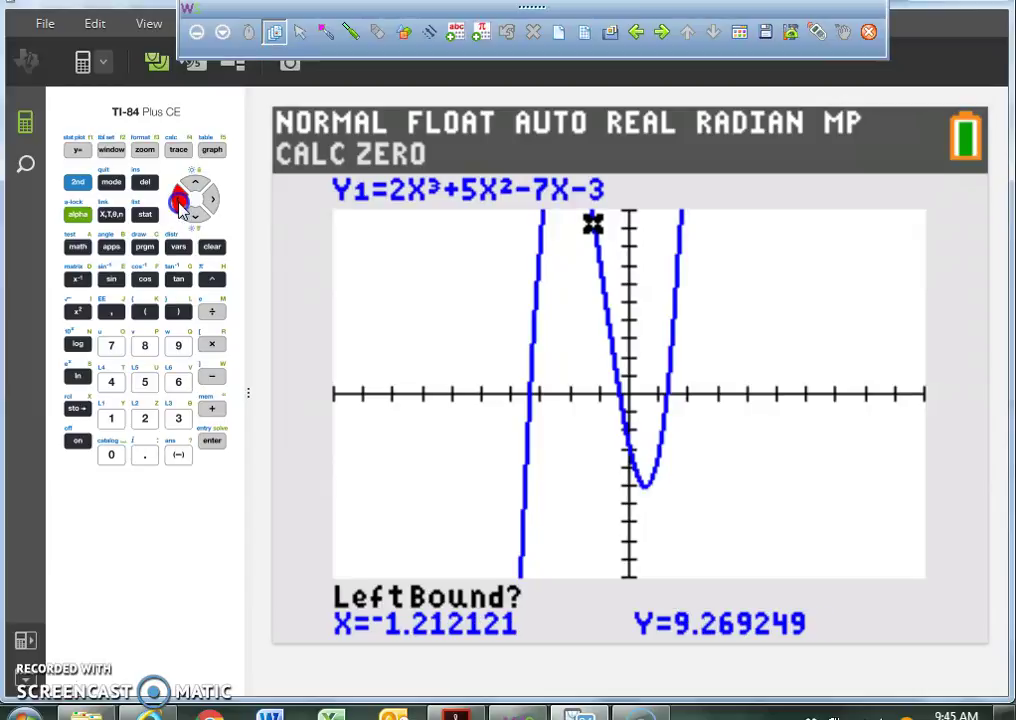
pyautogui.click(180, 203)
pyautogui.click(180, 203)
pyautogui.click(180, 203)
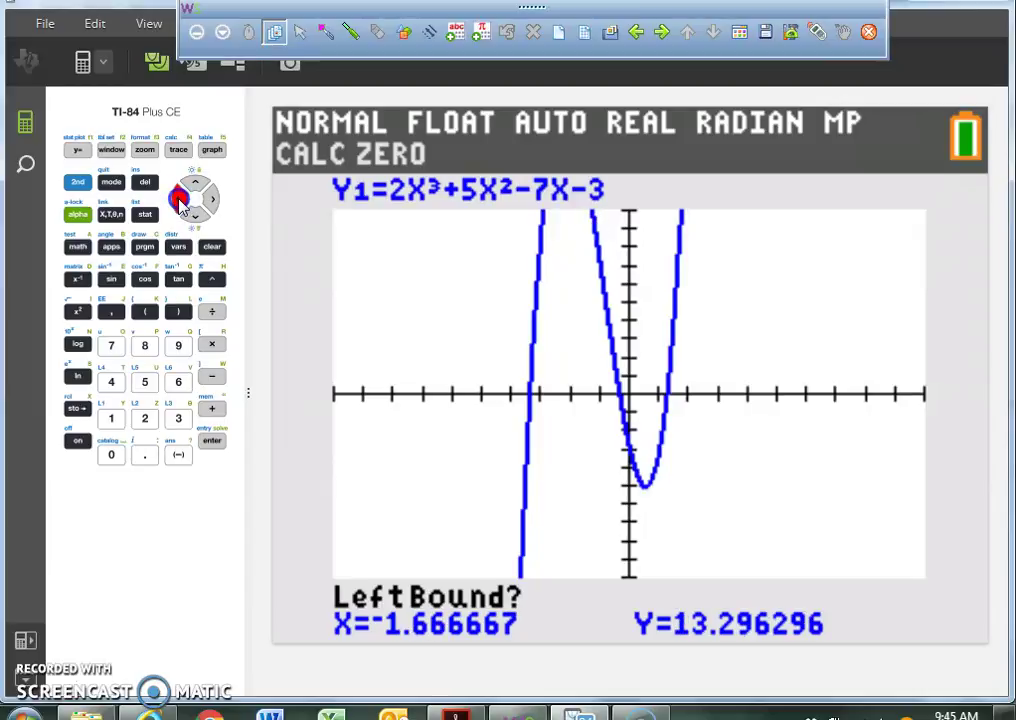
pyautogui.click(180, 203)
pyautogui.click(180, 203)
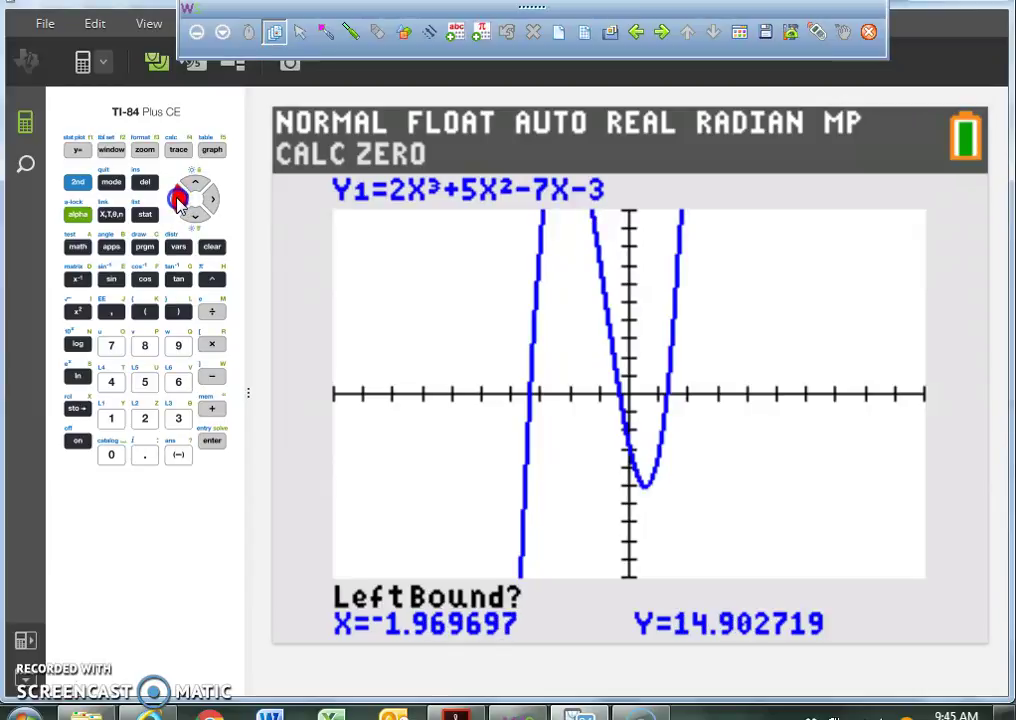
pyautogui.click(180, 203)
pyautogui.click(180, 203)
pyautogui.click(180, 203)
pyautogui.click(180, 203)
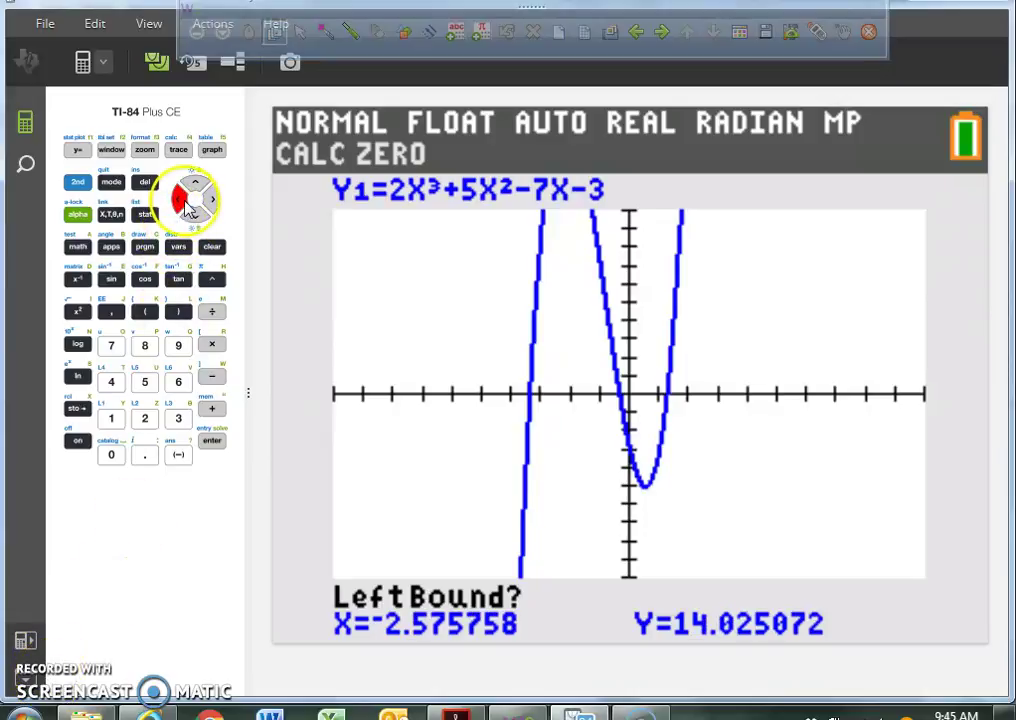
pyautogui.click(181, 203)
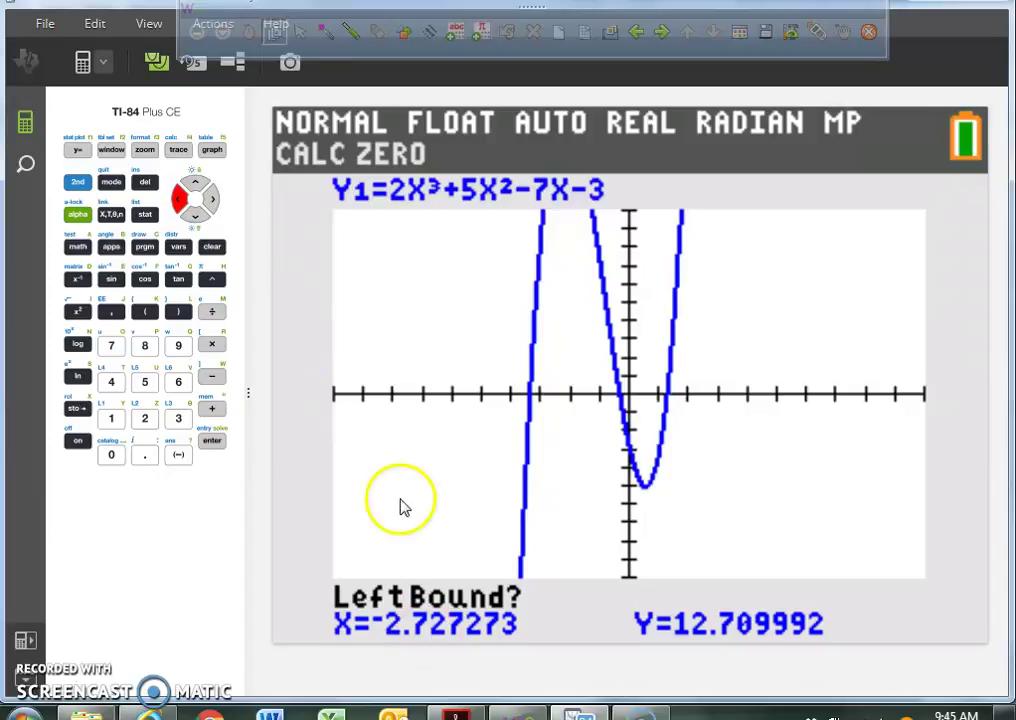
pyautogui.click(180, 203)
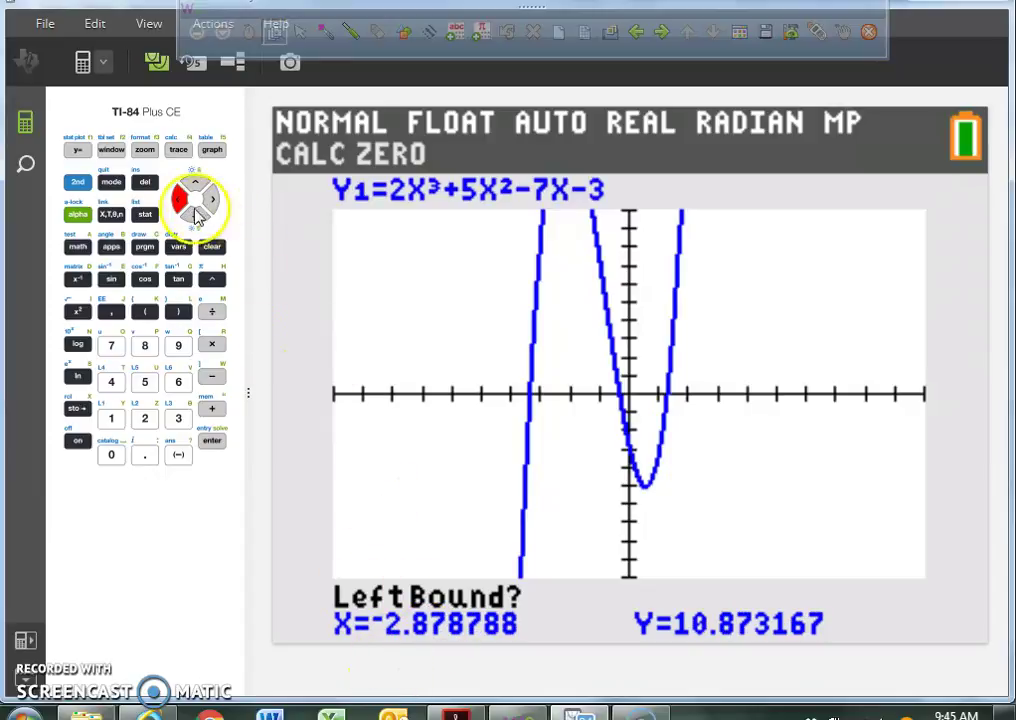
pyautogui.click(180, 203)
pyautogui.click(182, 203)
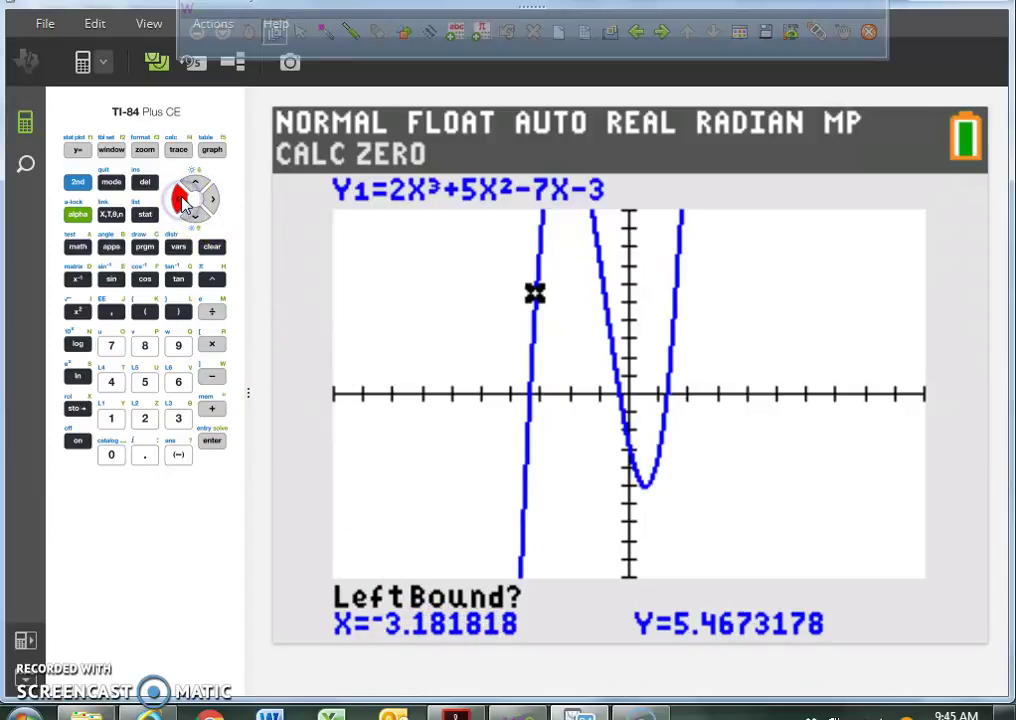
pyautogui.click(182, 203)
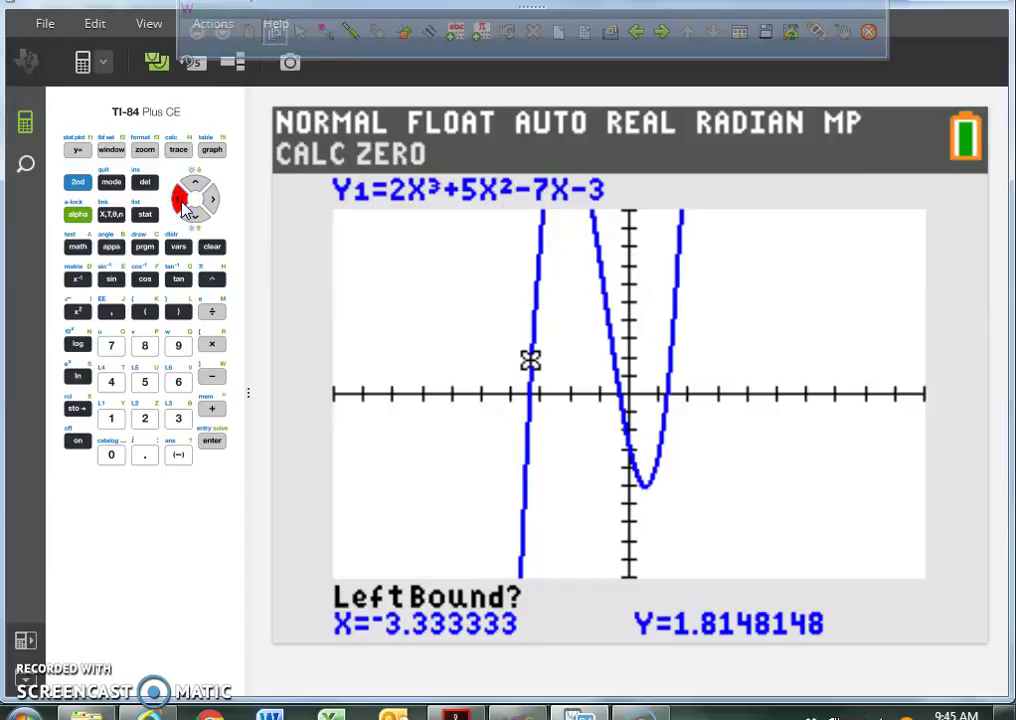
pyautogui.click(182, 205)
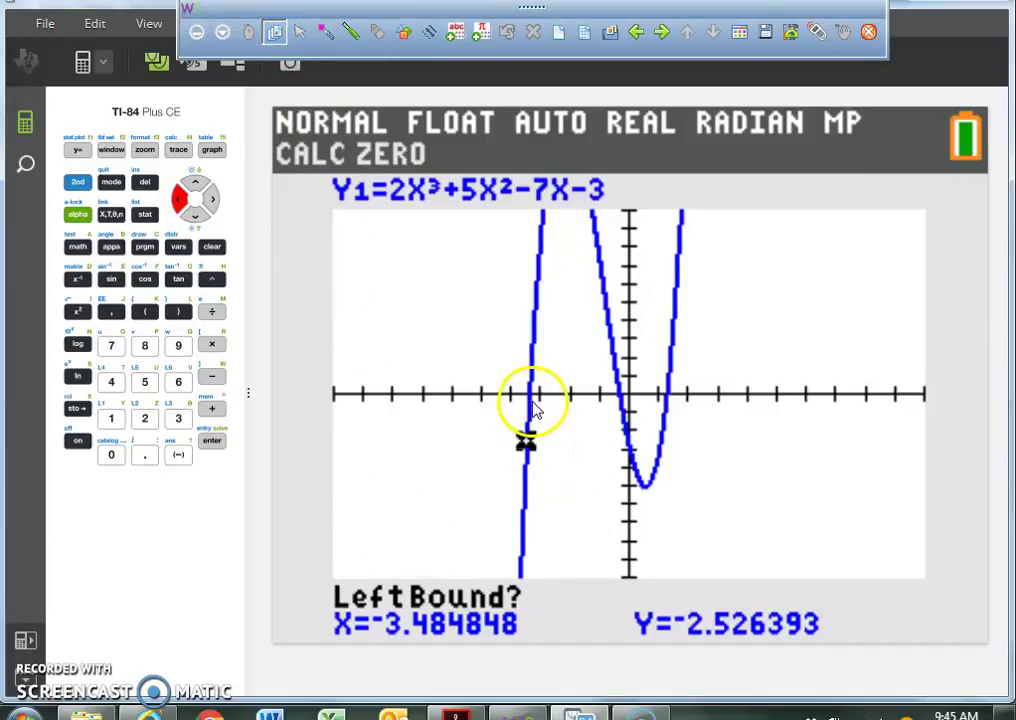
pyautogui.click(214, 441)
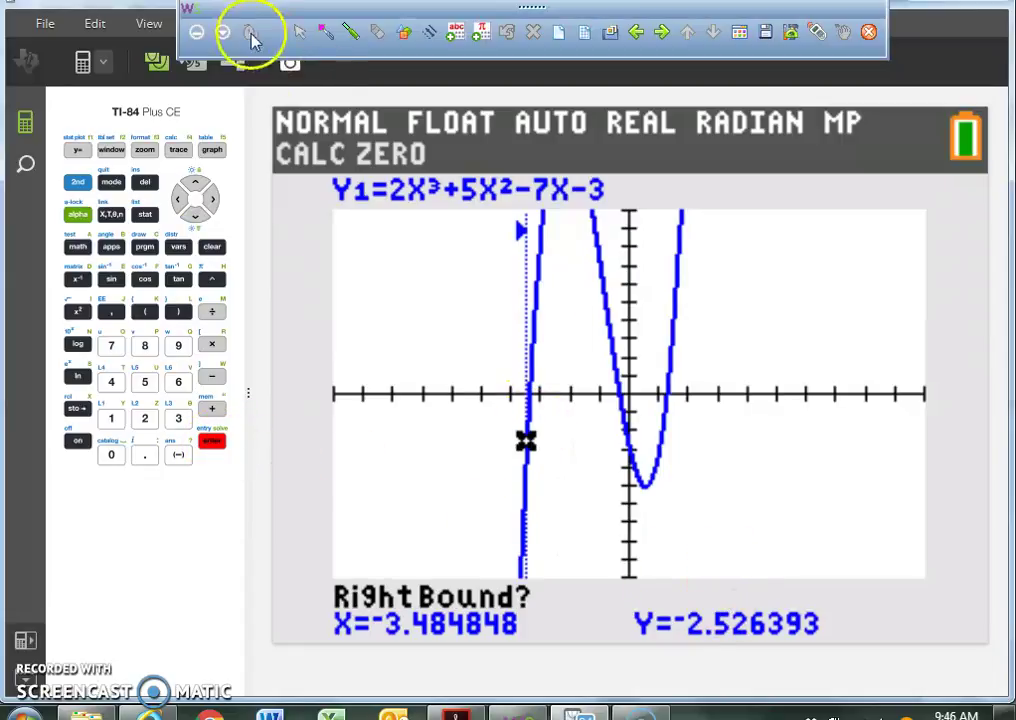
# Step: Capture the graph and label the dotted bound line "Left Boundary" in magenta with an arrow pointing to it
pyautogui.click(323, 33)
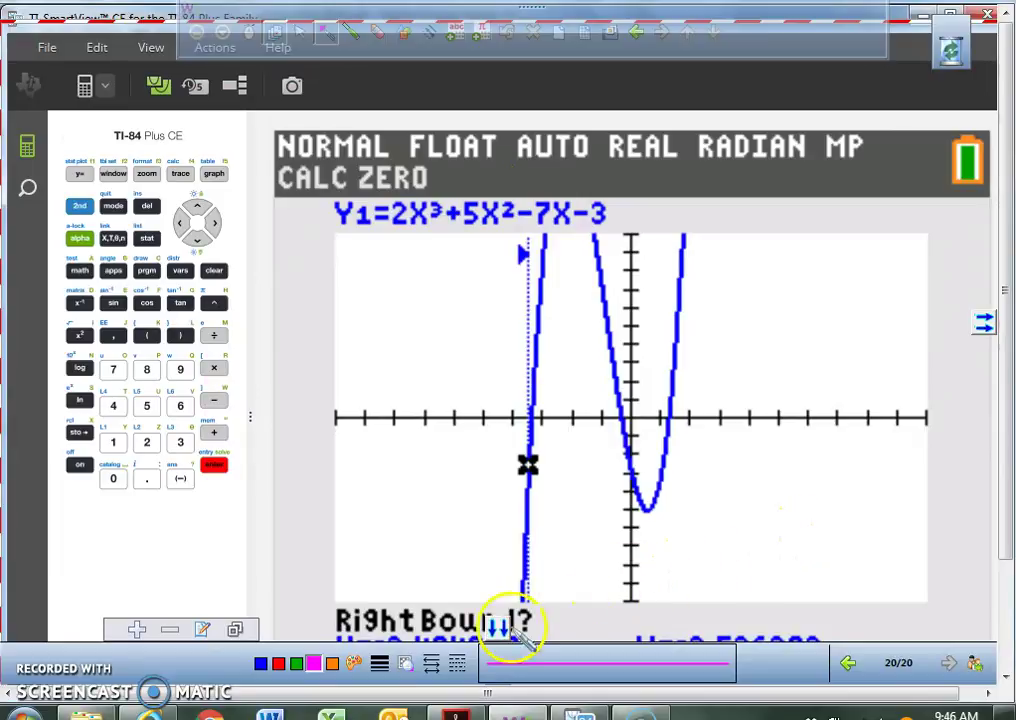
pyautogui.click(845, 35)
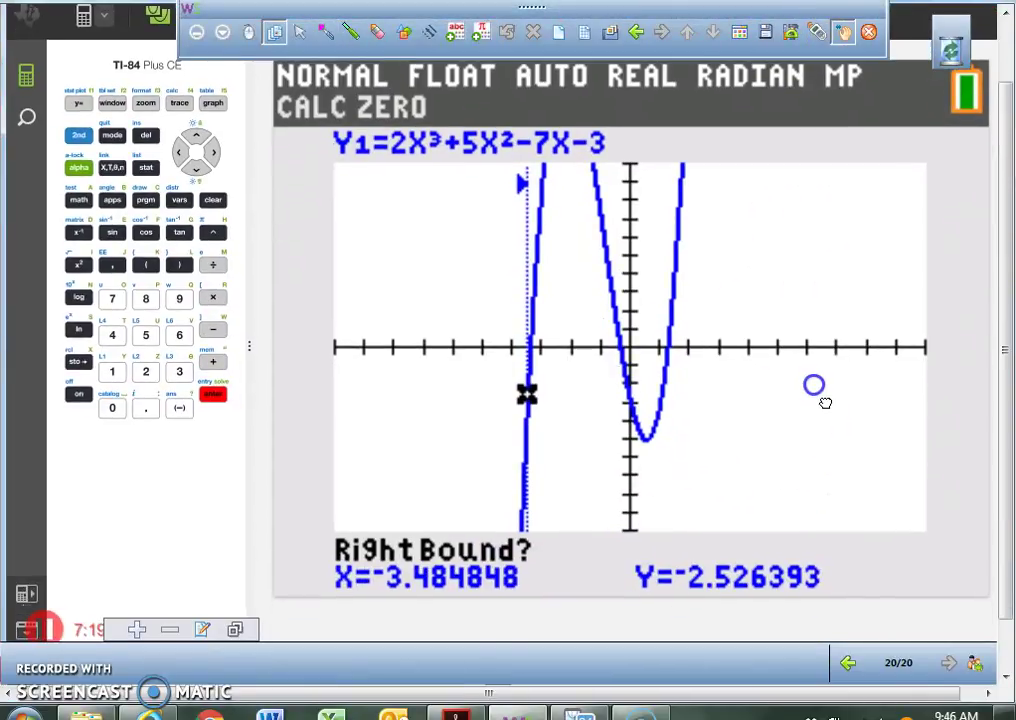
pyautogui.click(329, 38)
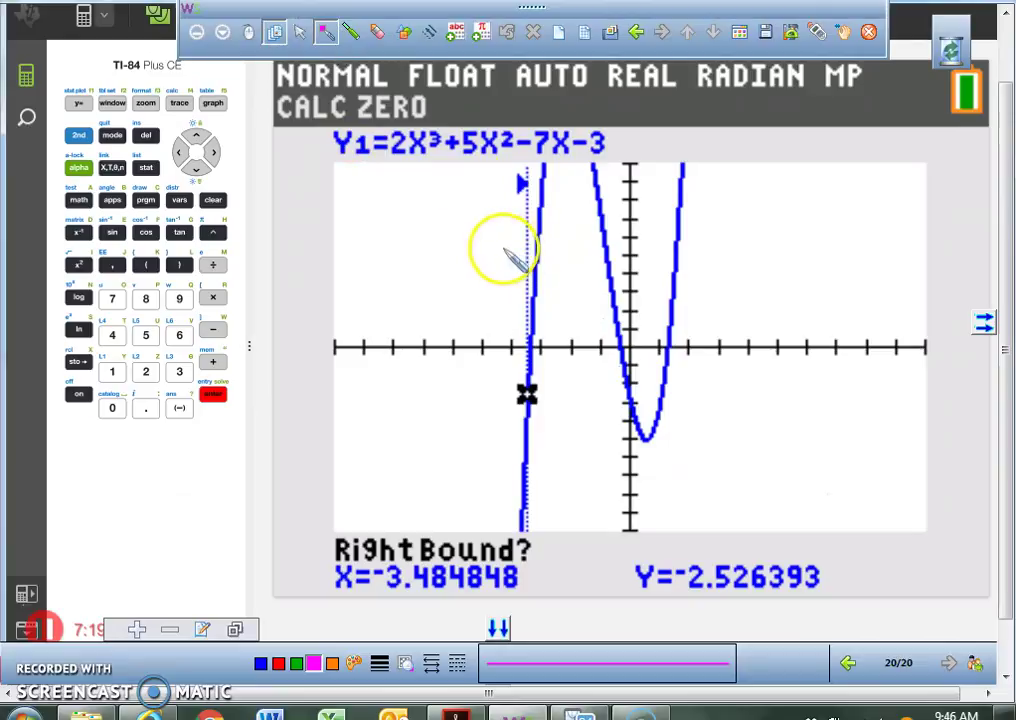
pyautogui.moveTo(508, 247); pyautogui.dragTo(512, 240)
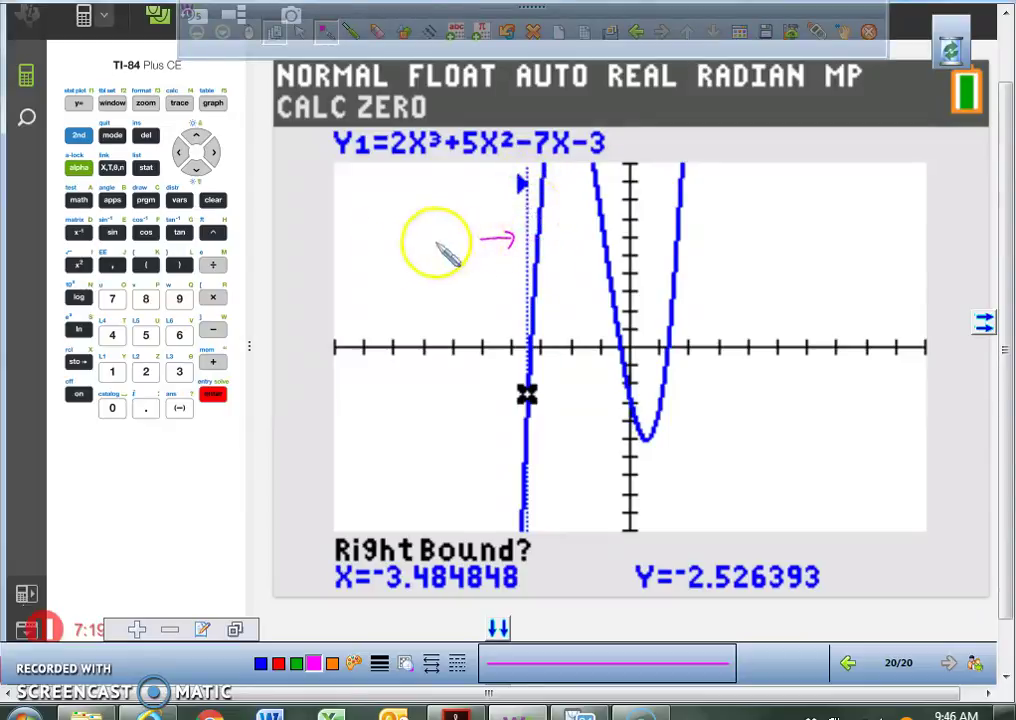
pyautogui.moveTo(428, 246)
pyautogui.mouseDown()
pyautogui.moveTo(447, 236)
pyautogui.moveTo(450, 244)
pyautogui.mouseUp()
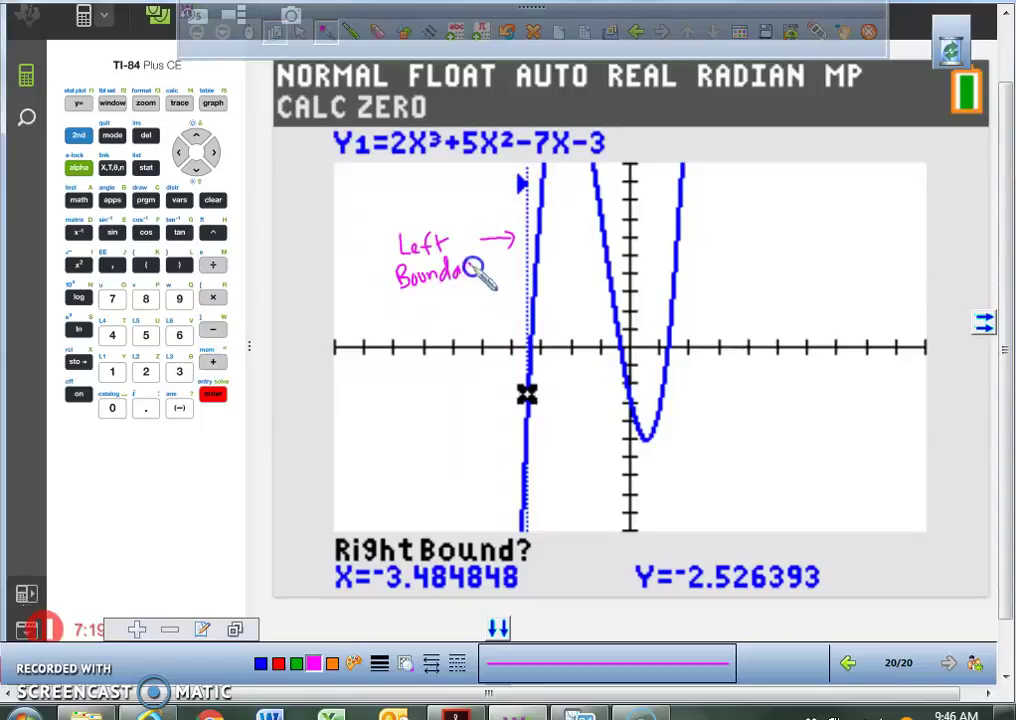
pyautogui.click(530, 333)
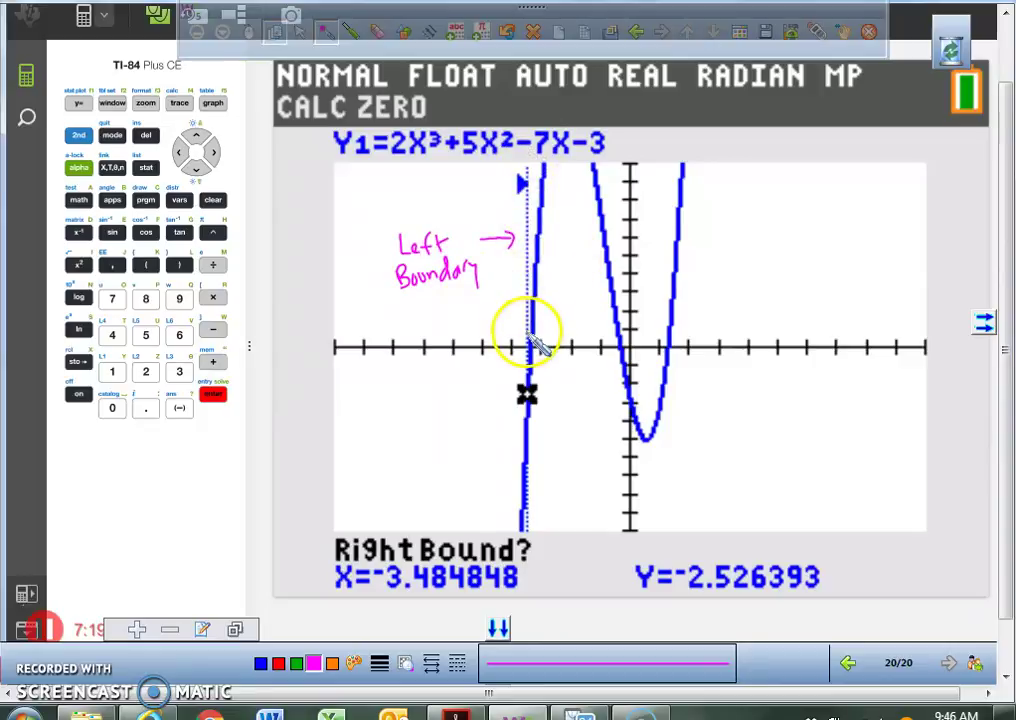
# Step: Return to the live emulator and set the right bound at x = -3.181818, just above the x-axis on the same branch
pyautogui.click(273, 32)
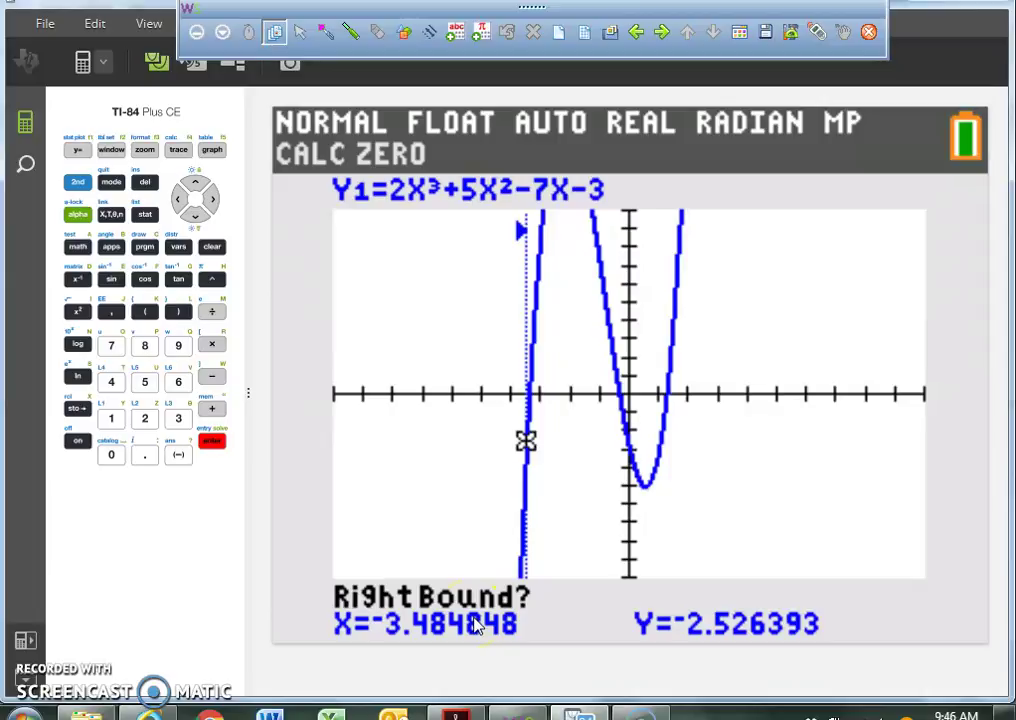
pyautogui.click(213, 199)
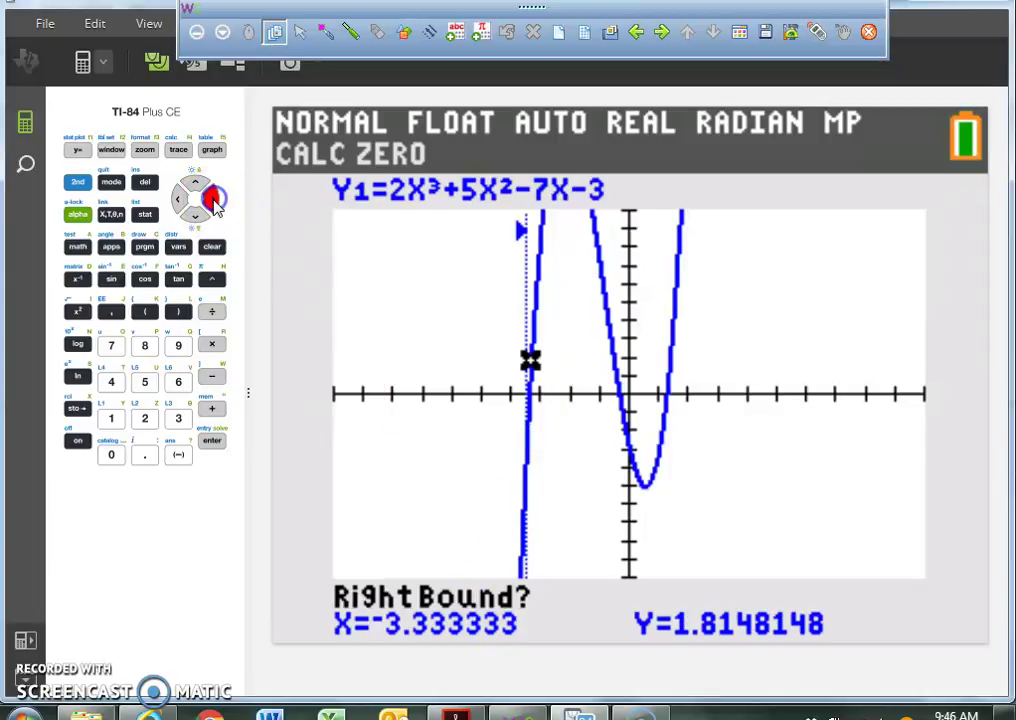
pyautogui.click(213, 199)
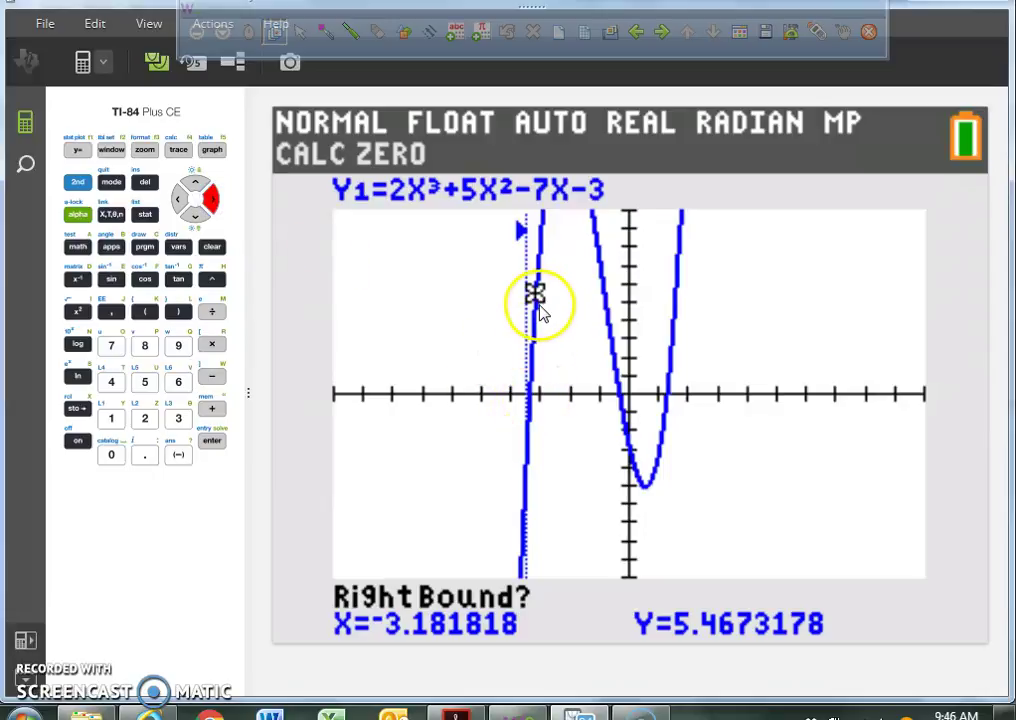
pyautogui.click(212, 440)
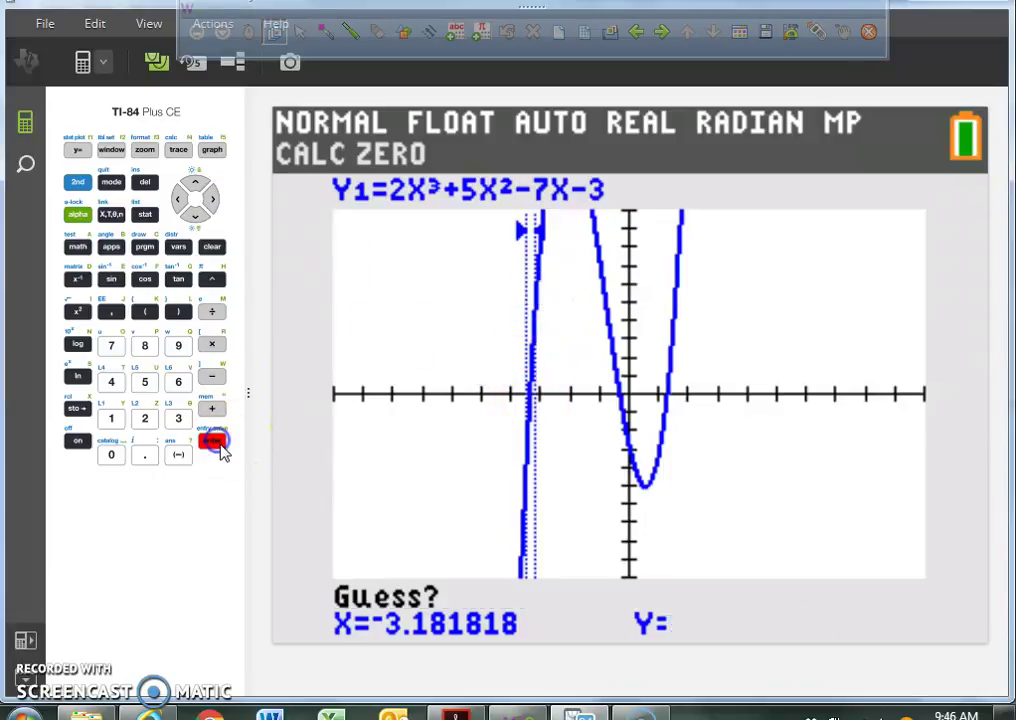
# Step: Capture the graph and label the second dotted bound line "Right Boundary" in magenta with an arrow pointing to it
pyautogui.click(322, 33)
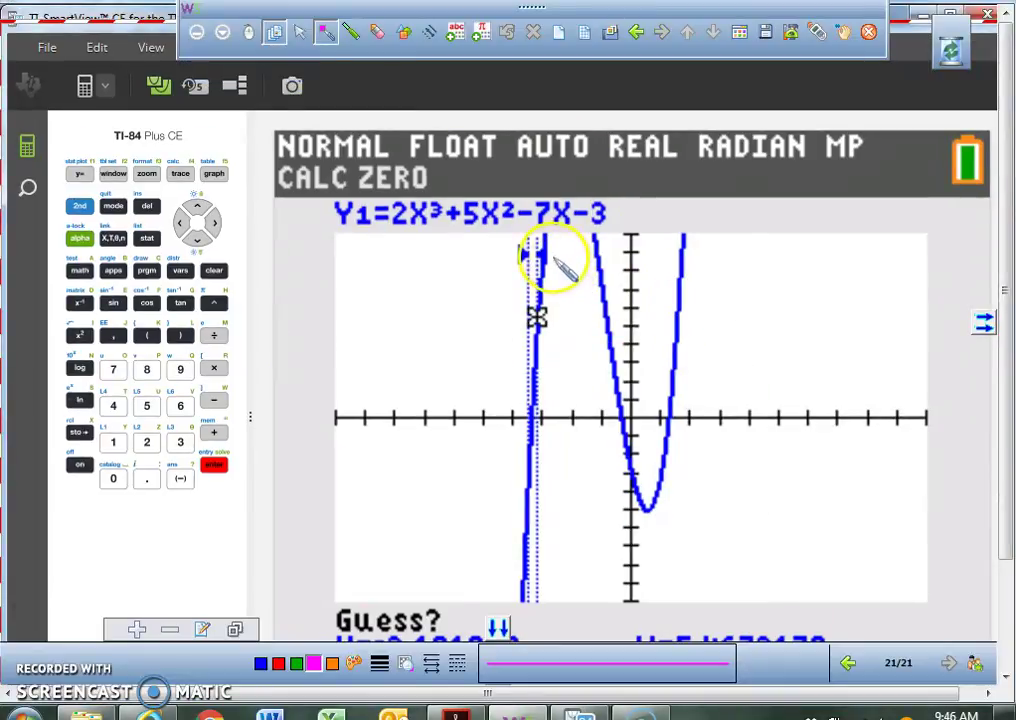
pyautogui.moveTo(556, 260); pyautogui.dragTo(579, 250)
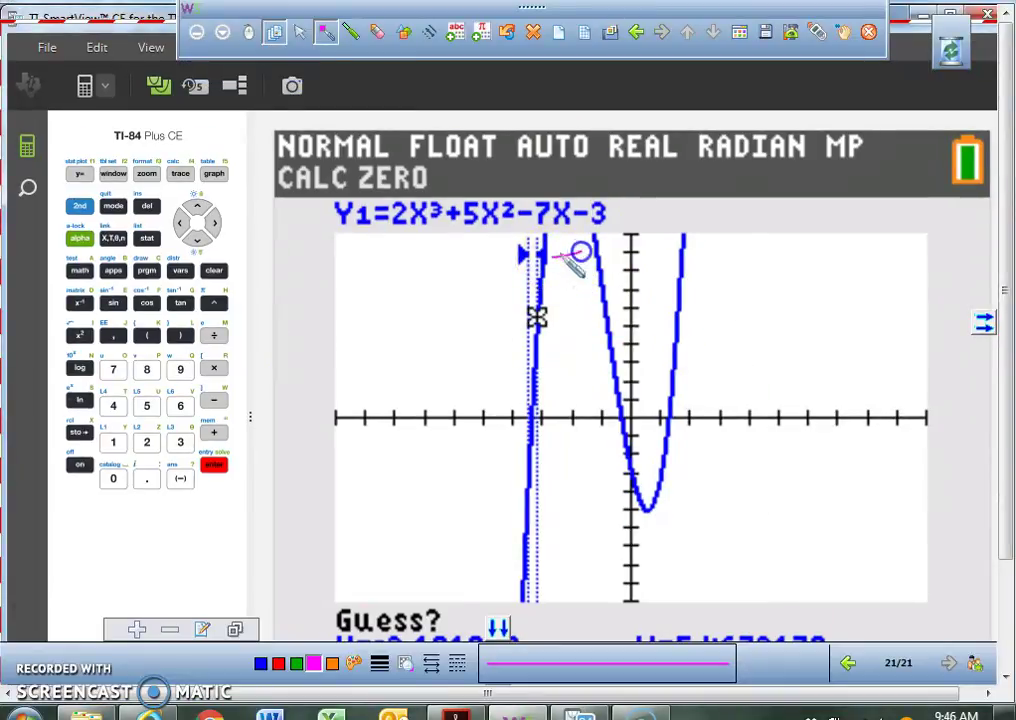
pyautogui.click(607, 247)
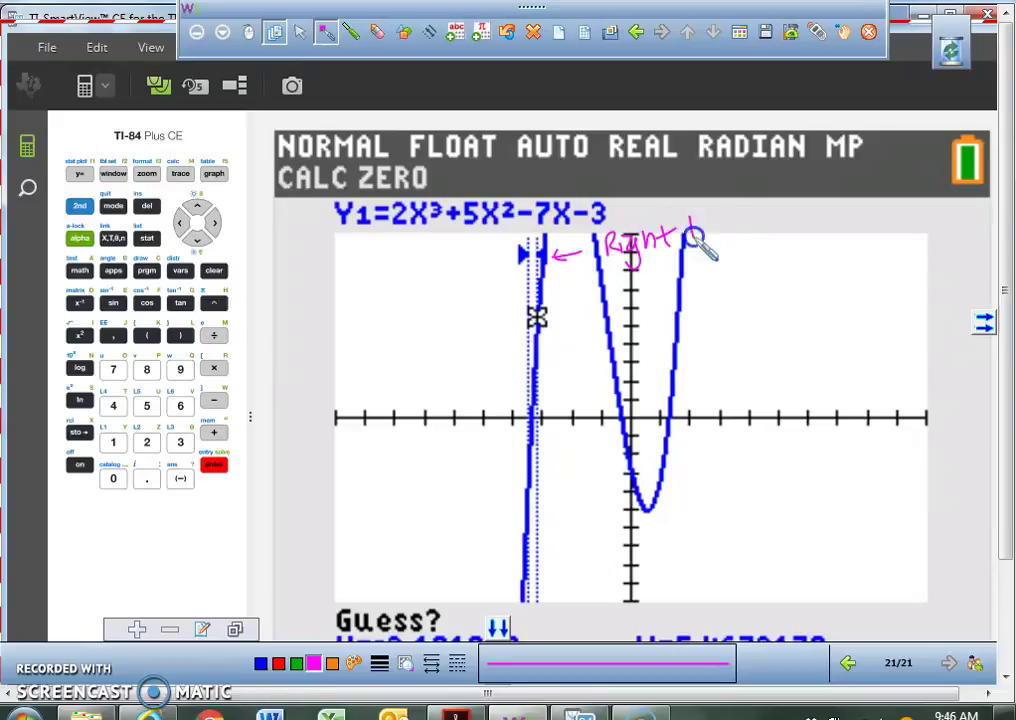
pyautogui.click(798, 536)
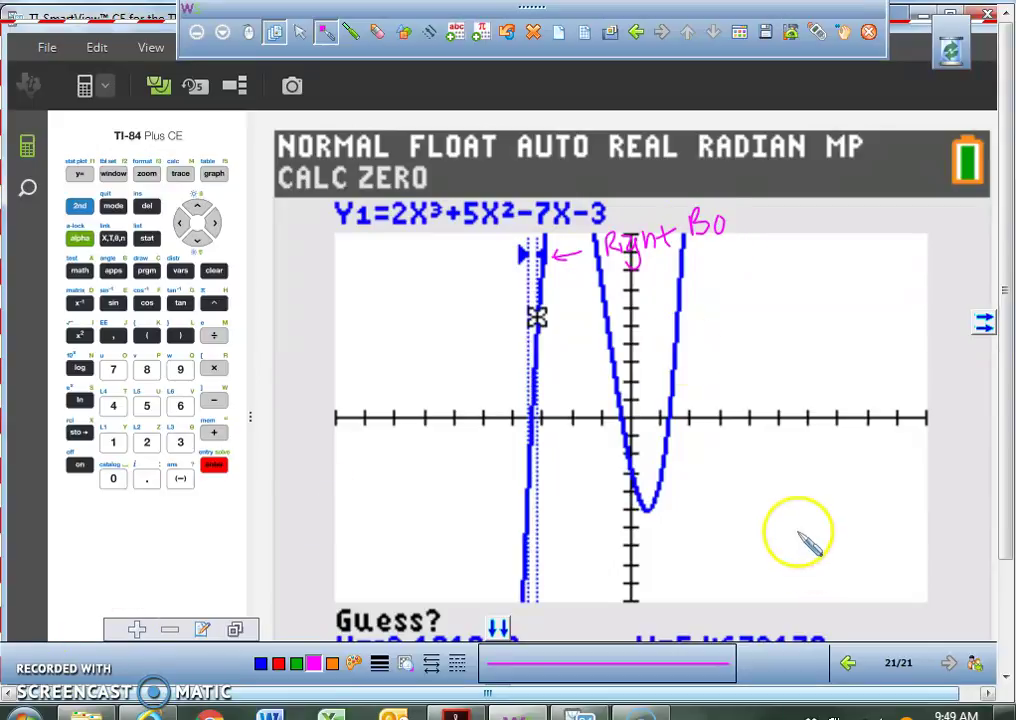
pyautogui.click(717, 250)
pyautogui.click(722, 226)
pyautogui.moveTo(726, 227); pyautogui.dragTo(745, 231)
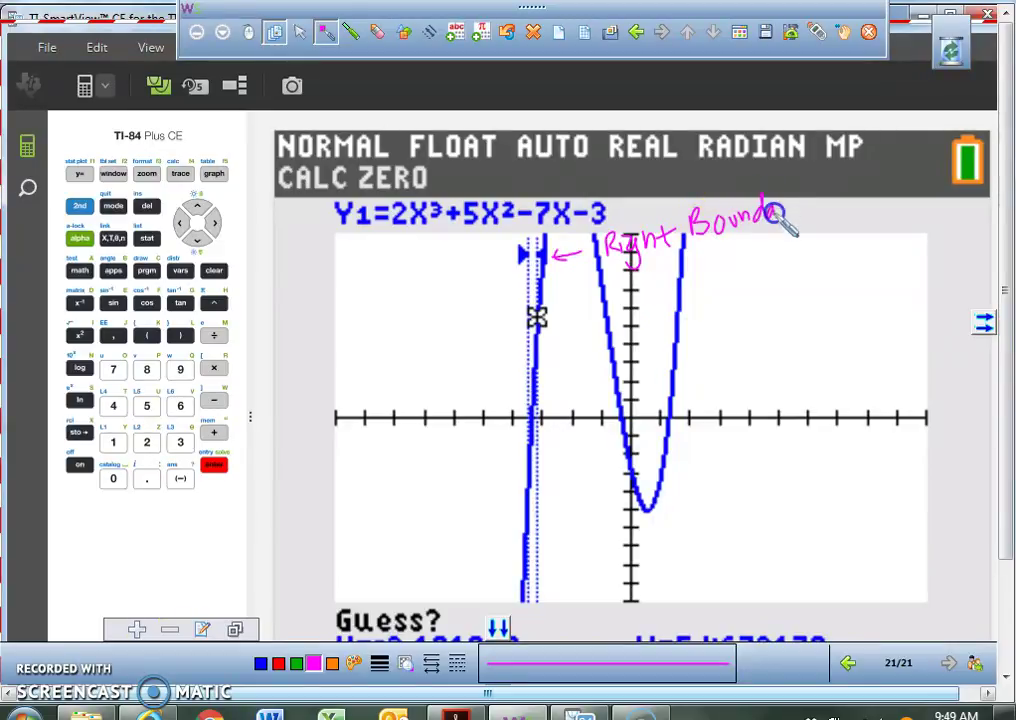
# Step: Compute the leftmost zero in the emulator, then capture the result, circle its first decimals and write "{-3.4," below in magenta
pyautogui.click(245, 28)
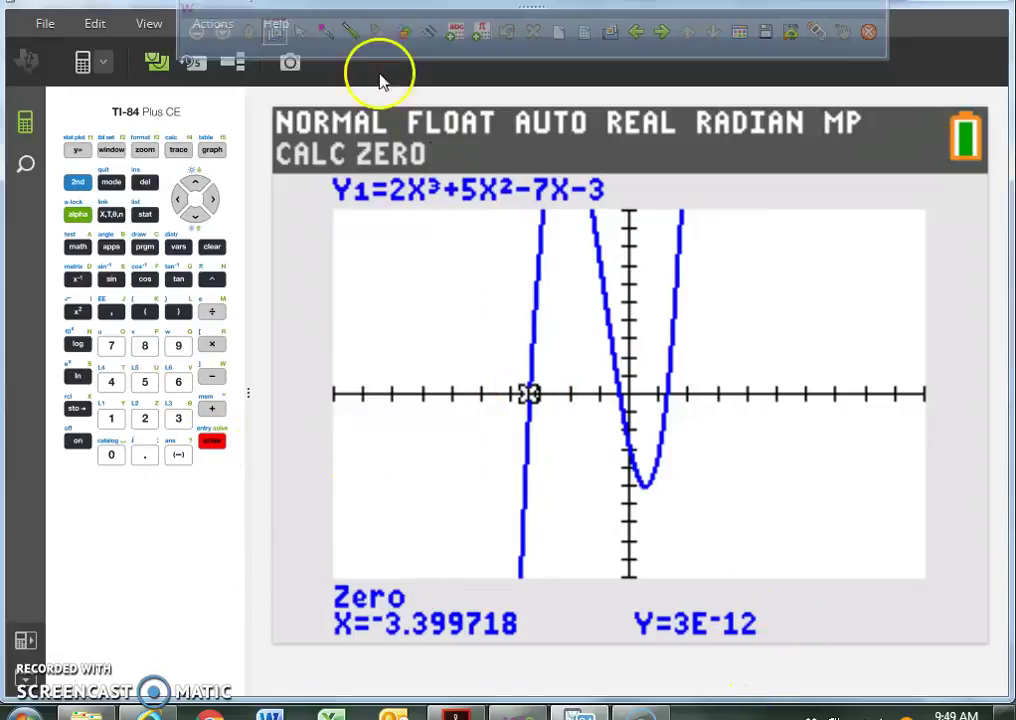
pyautogui.click(326, 36)
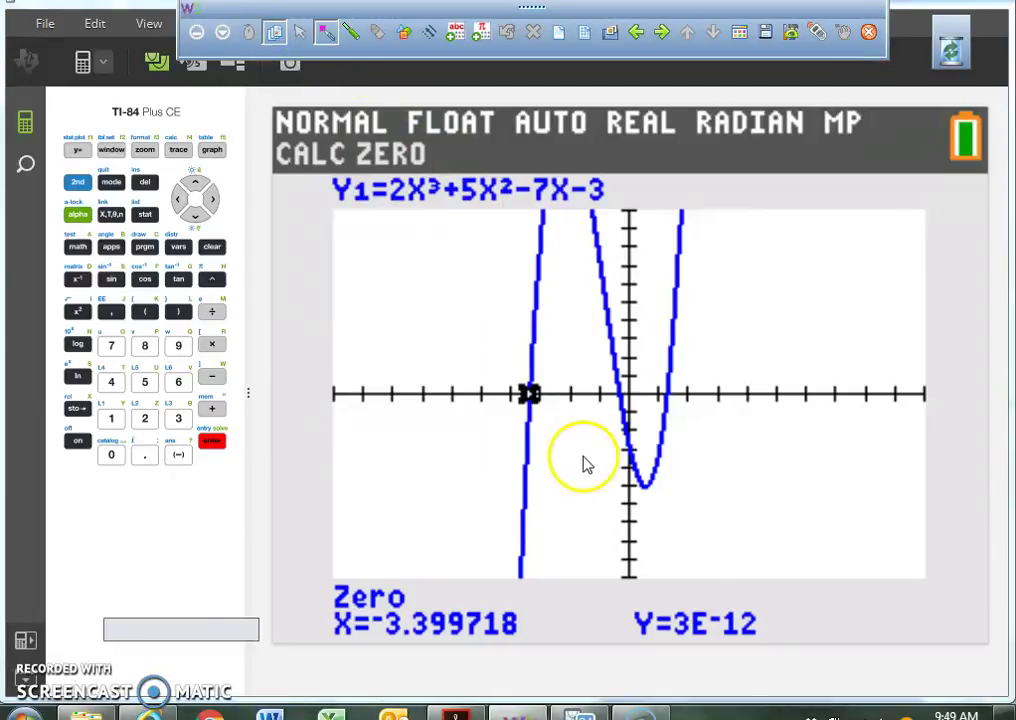
pyautogui.click(497, 630)
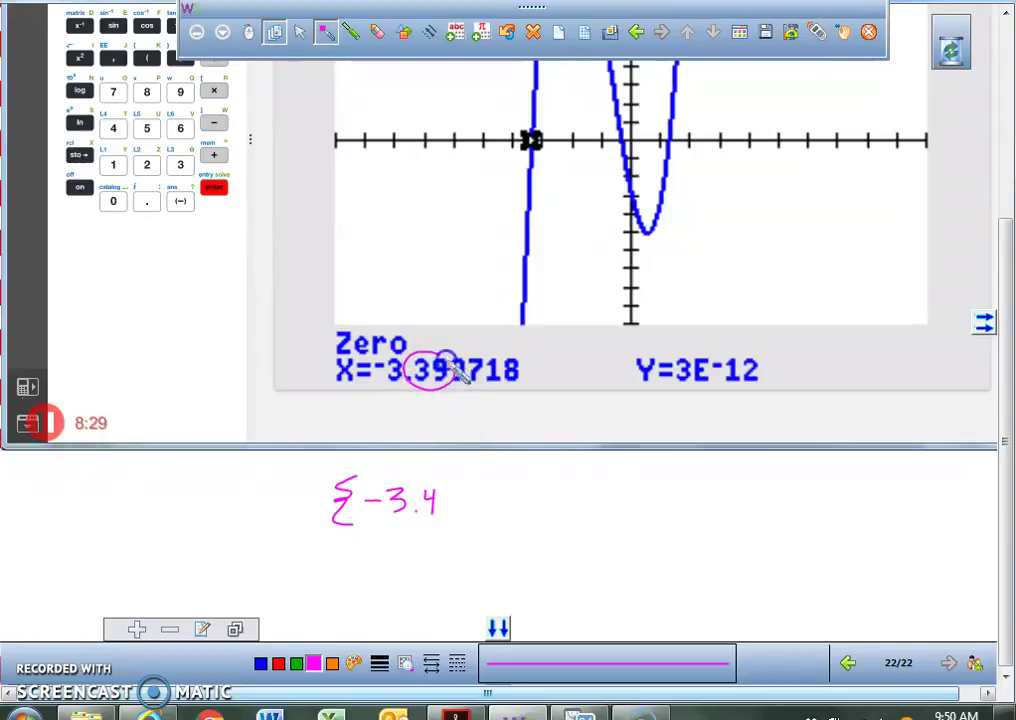
pyautogui.click(470, 485)
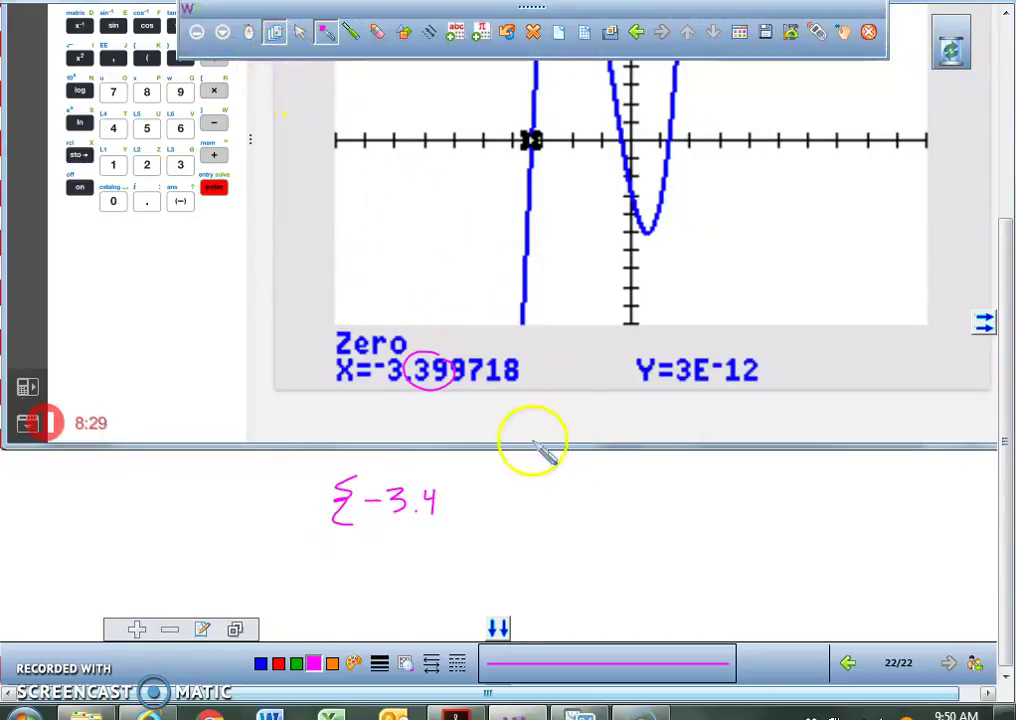
pyautogui.moveTo(458, 504); pyautogui.dragTo(455, 526)
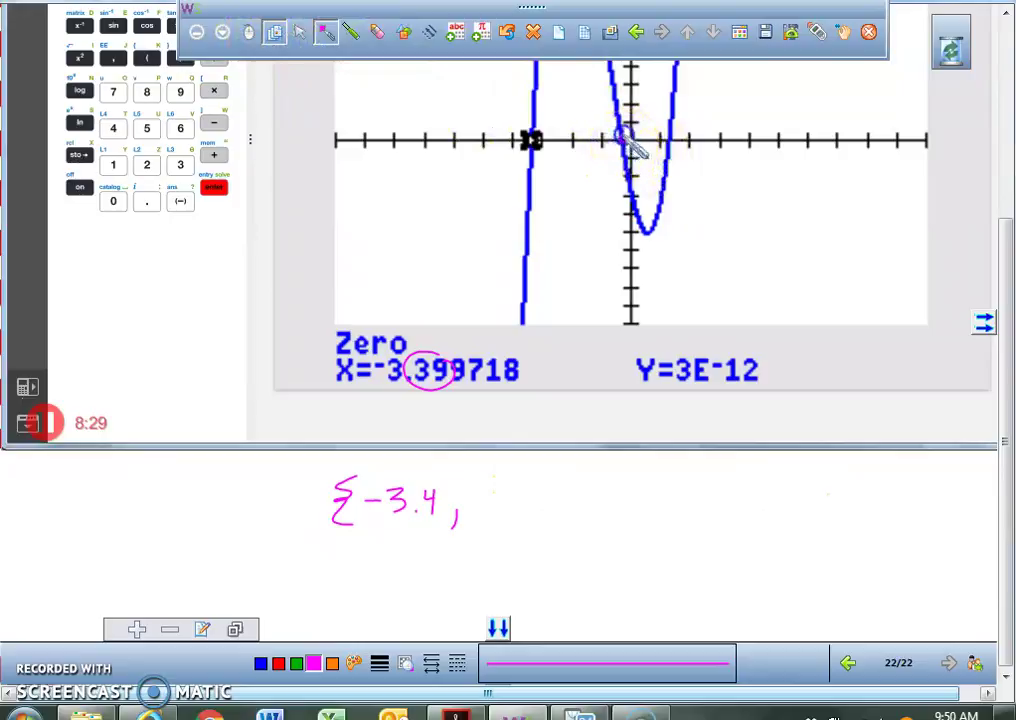
# Step: Return to the live emulator and start another zero calculation on the graph for the next zero
pyautogui.click(248, 32)
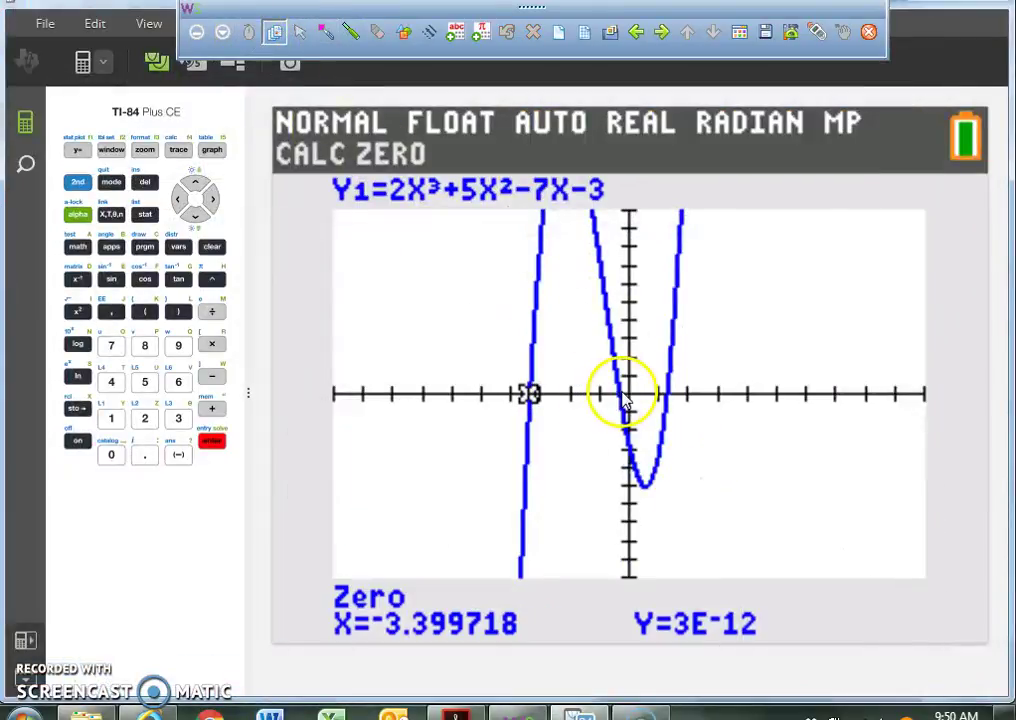
pyautogui.click(77, 182)
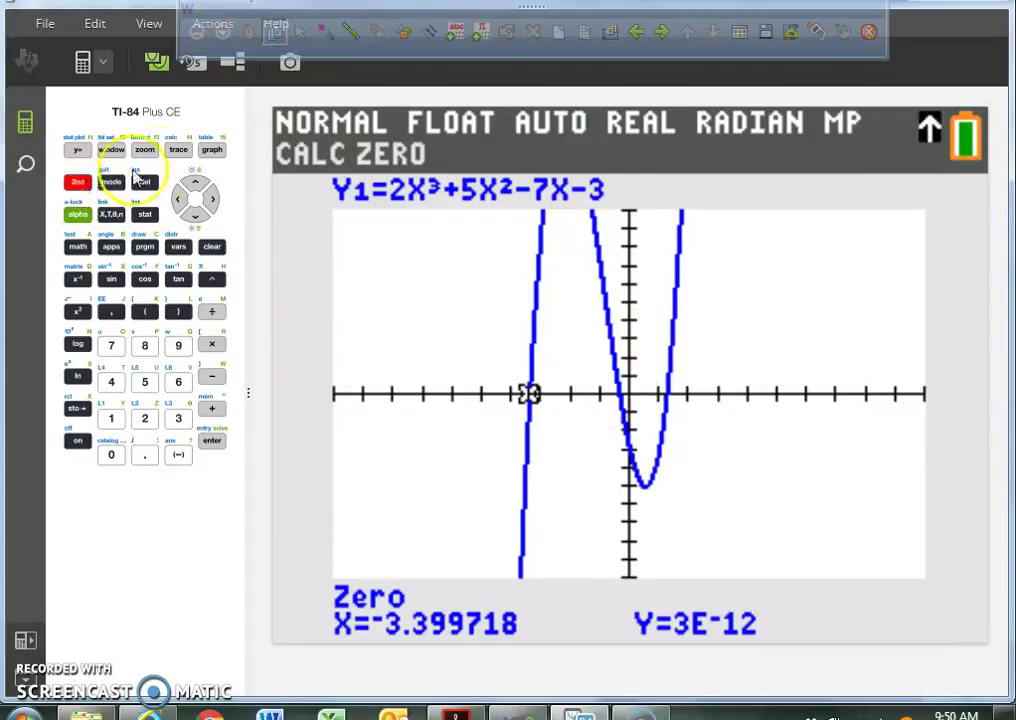
pyautogui.click(180, 154)
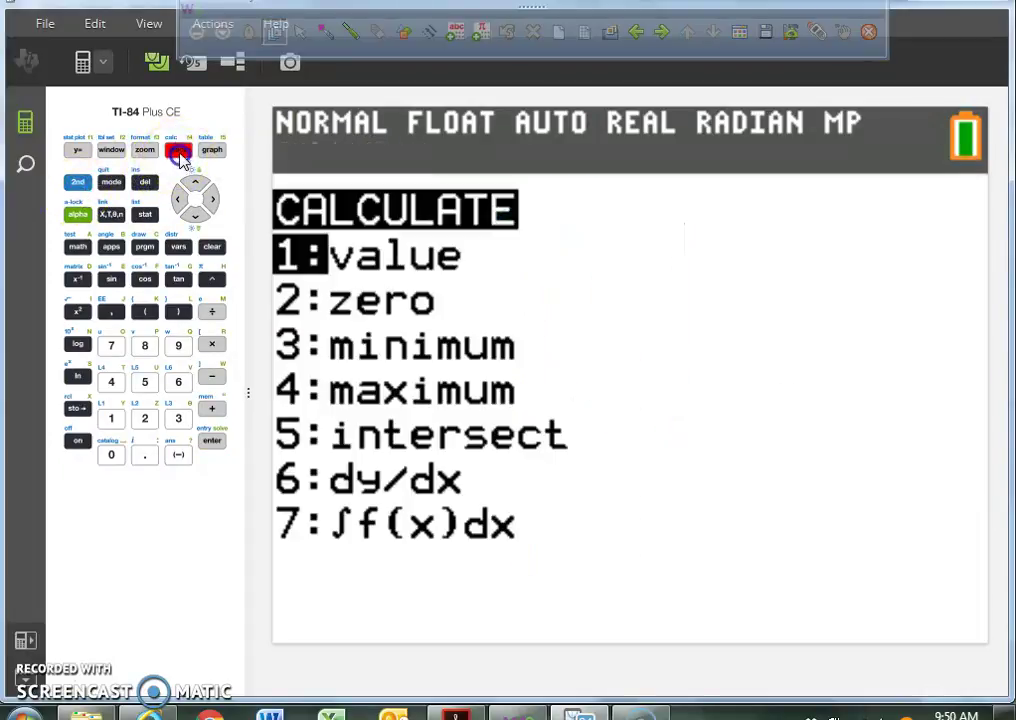
pyautogui.click(144, 418)
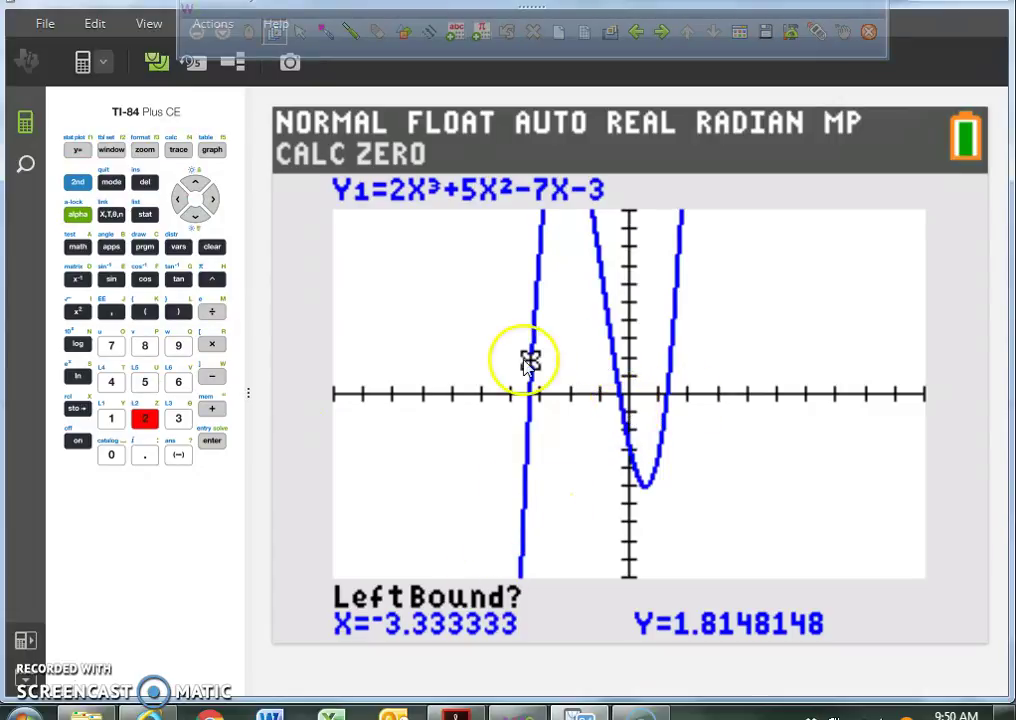
# Step: Set the left bound for the middle zero at x = -0.606061, just above the x-axis on the descending branch
pyautogui.click(212, 199)
pyautogui.click(213, 199)
pyautogui.click(216, 200)
pyautogui.click(216, 200)
pyautogui.click(216, 200)
pyautogui.click(212, 200)
pyautogui.click(212, 200)
pyautogui.click(212, 200)
pyautogui.click(212, 200)
pyautogui.click(212, 200)
pyautogui.click(212, 200)
pyautogui.click(212, 200)
pyautogui.click(212, 200)
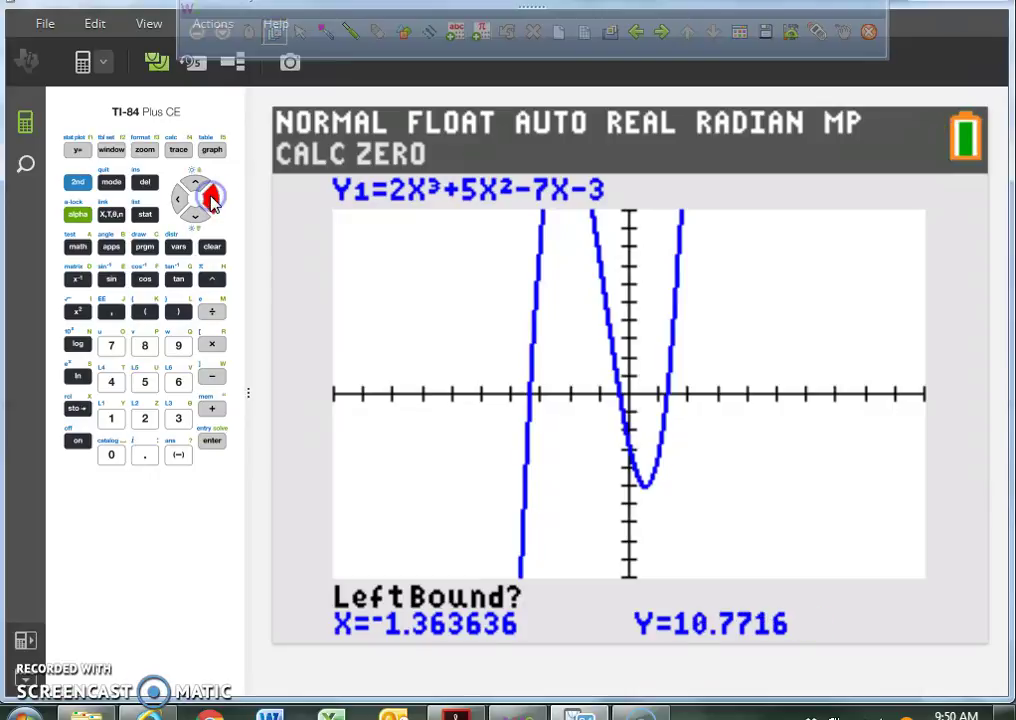
pyautogui.click(212, 200)
pyautogui.click(212, 200)
pyautogui.click(212, 200)
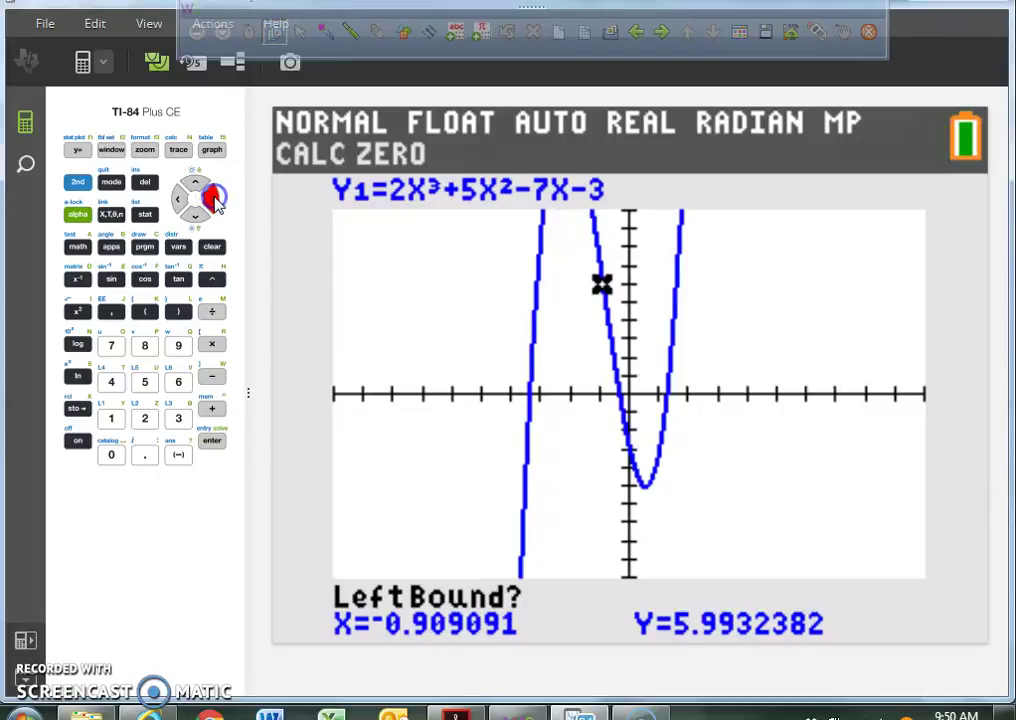
pyautogui.click(215, 203)
pyautogui.click(215, 203)
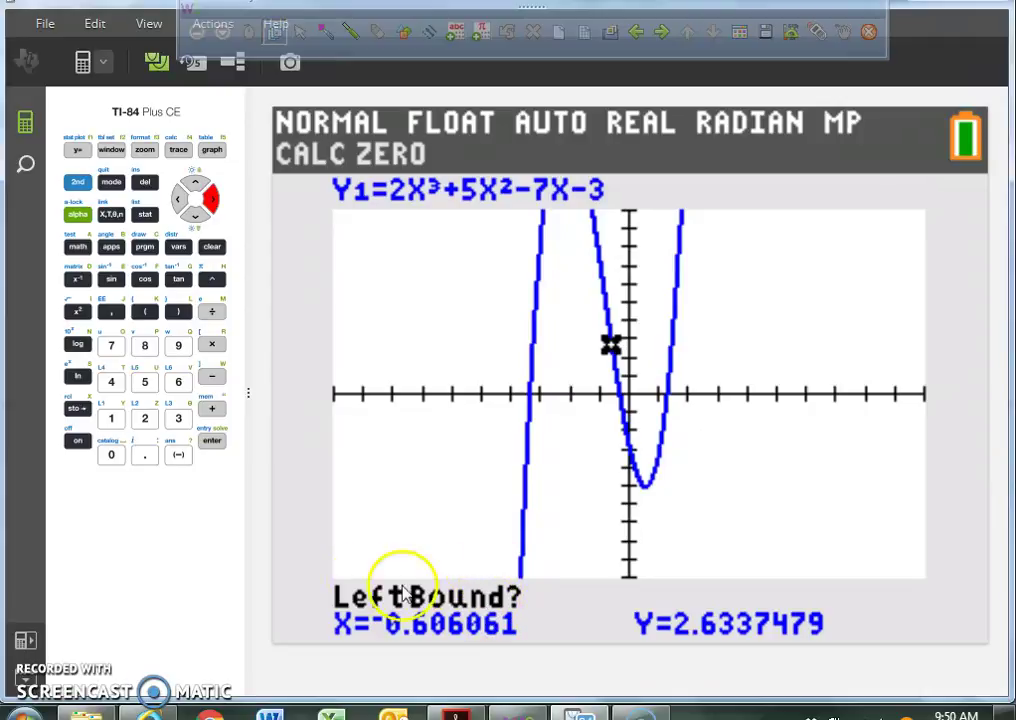
pyautogui.click(213, 443)
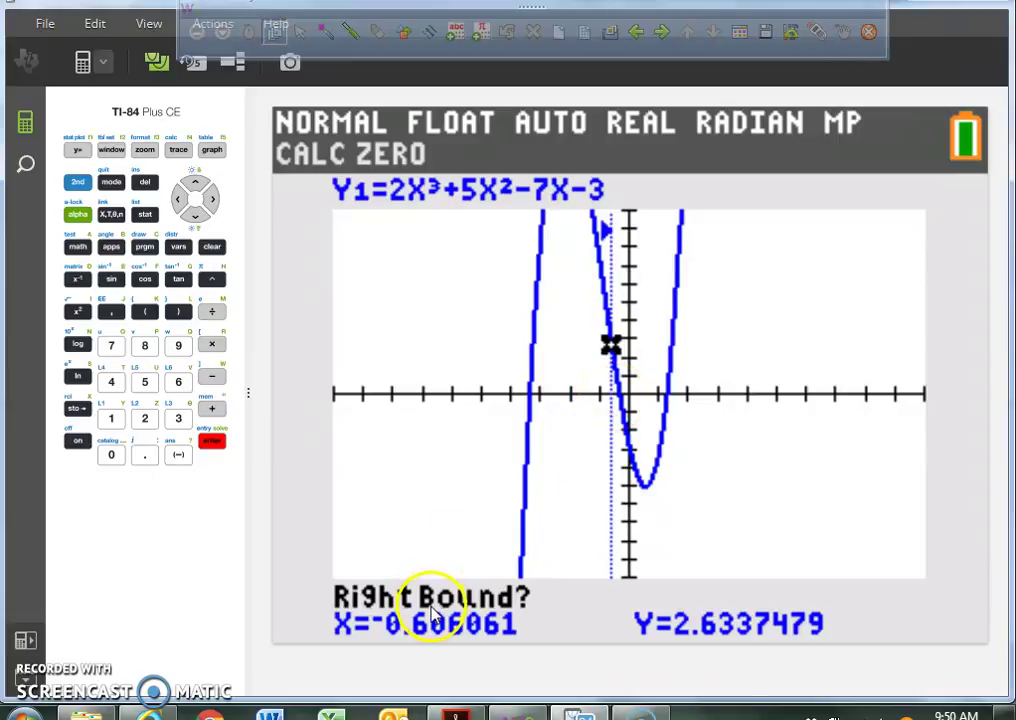
# Step: Set the right bound at x = 0, below the x-axis on the same branch, and compute the middle zero
pyautogui.click(212, 202)
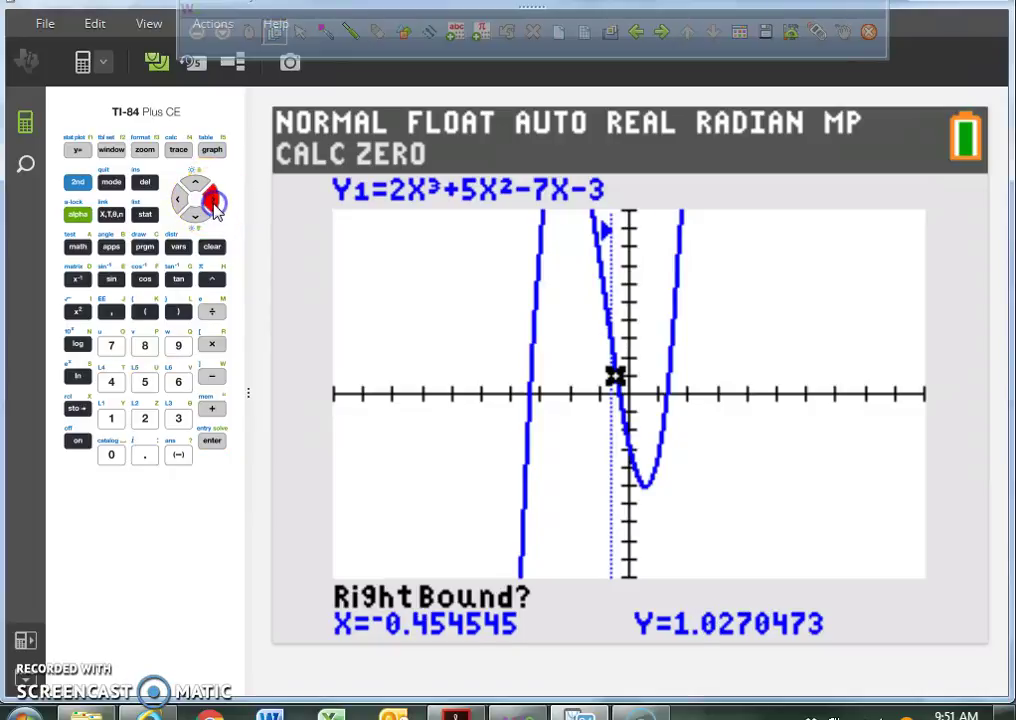
pyautogui.click(213, 202)
pyautogui.click(213, 202)
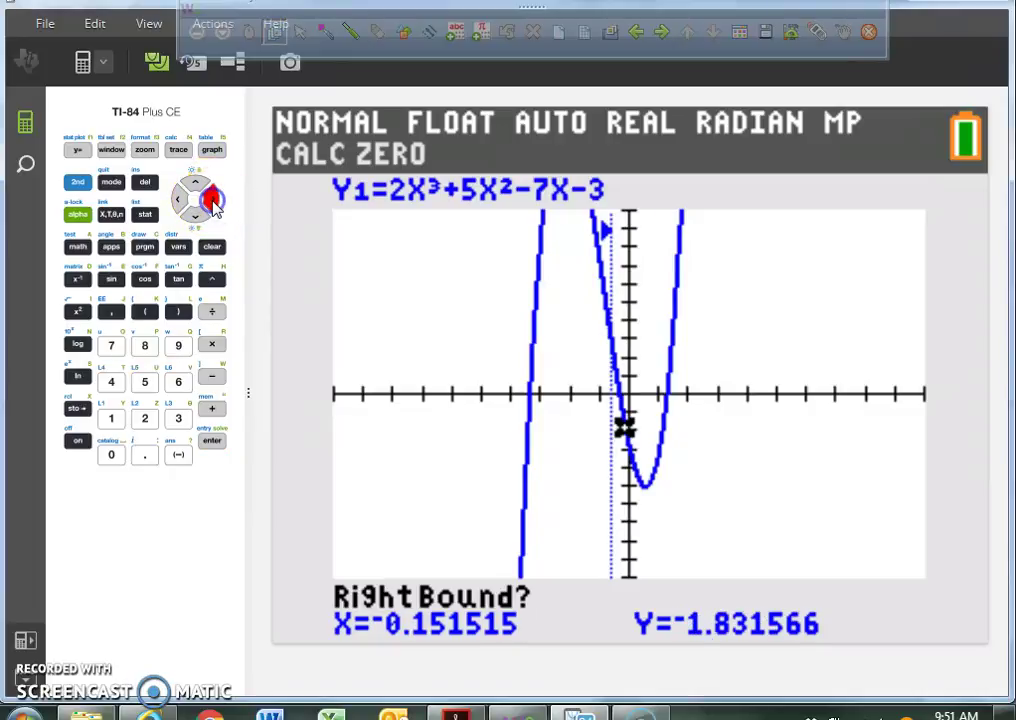
pyautogui.click(213, 202)
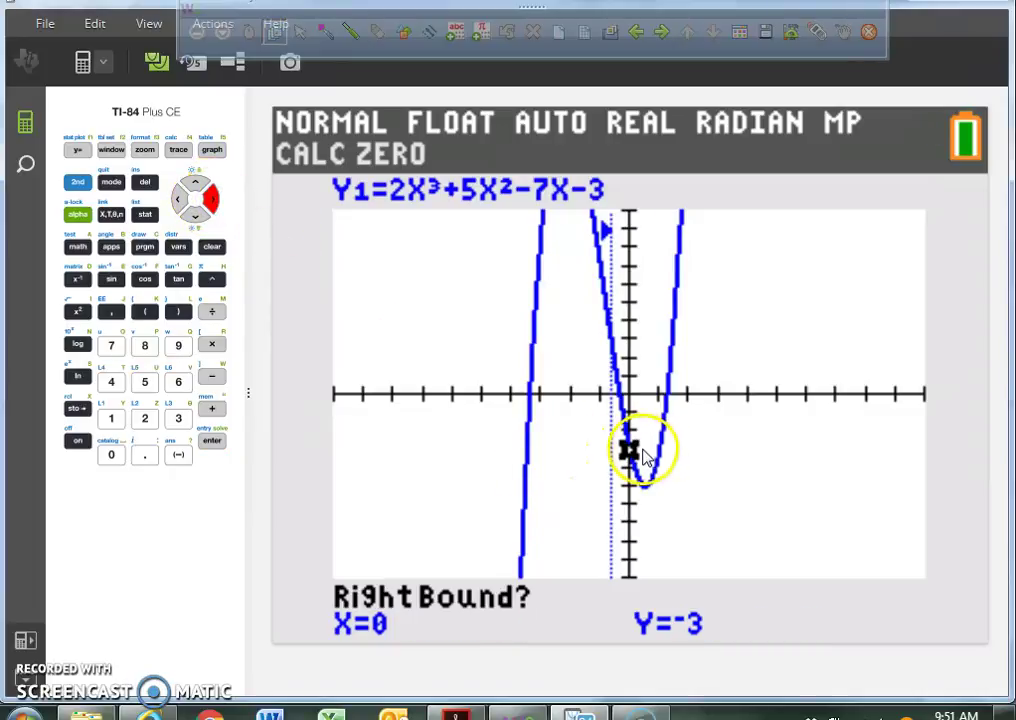
pyautogui.click(212, 441)
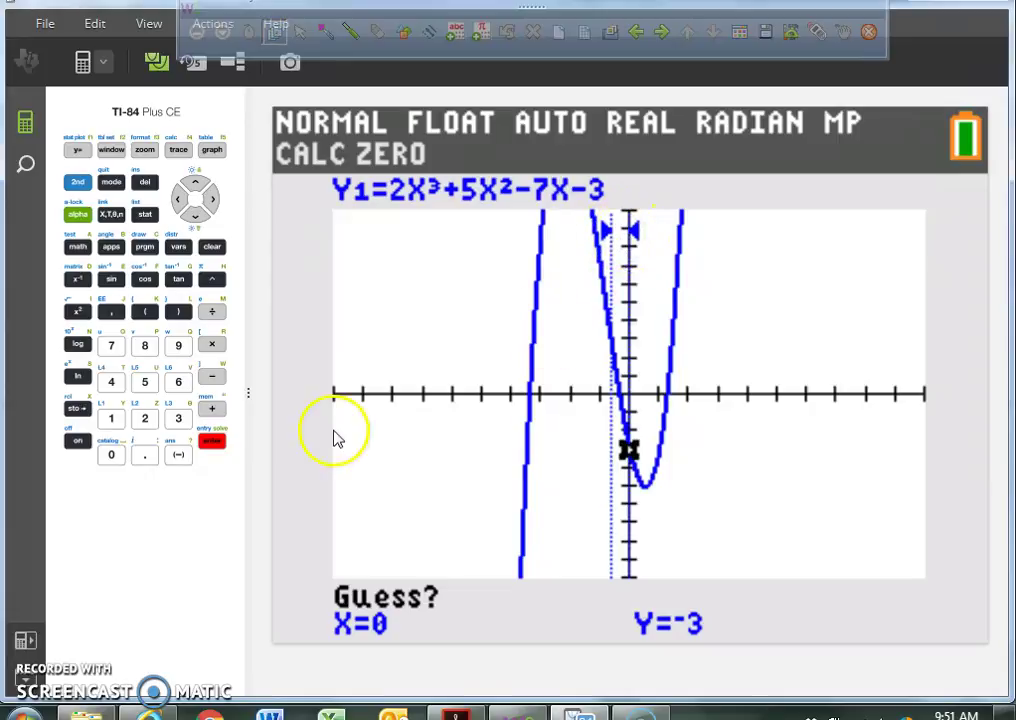
pyautogui.click(212, 440)
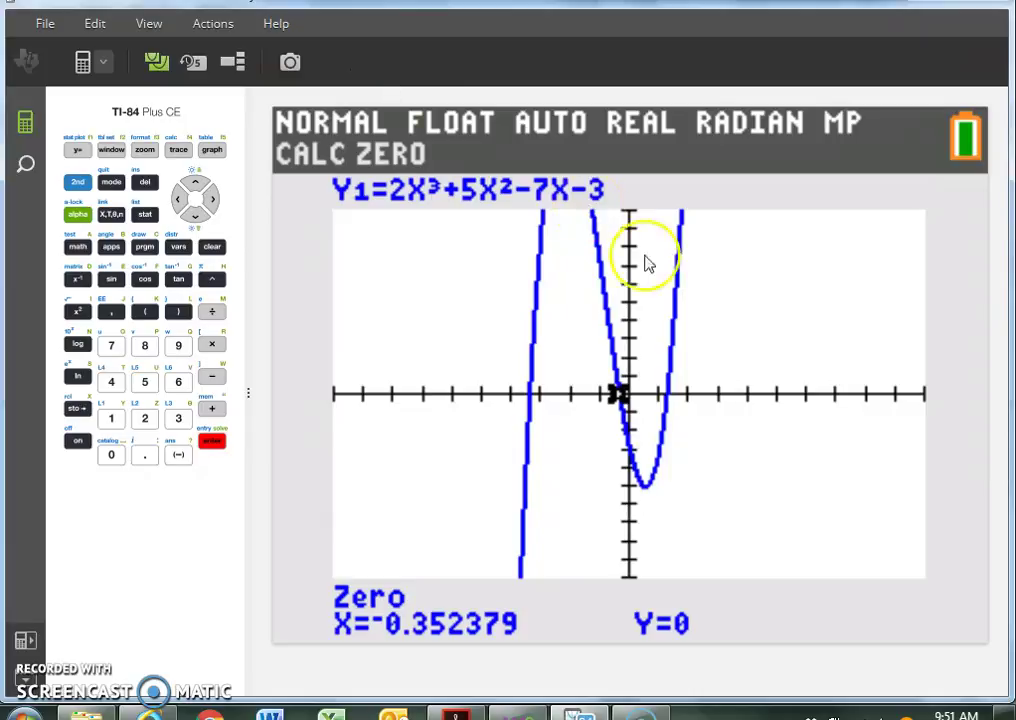
# Step: Circle the captured zero's first digits in magenta, and label the middle x-intercept on the previous page "-.4" with an arrow
pyautogui.scroll(-3, 544, 613)
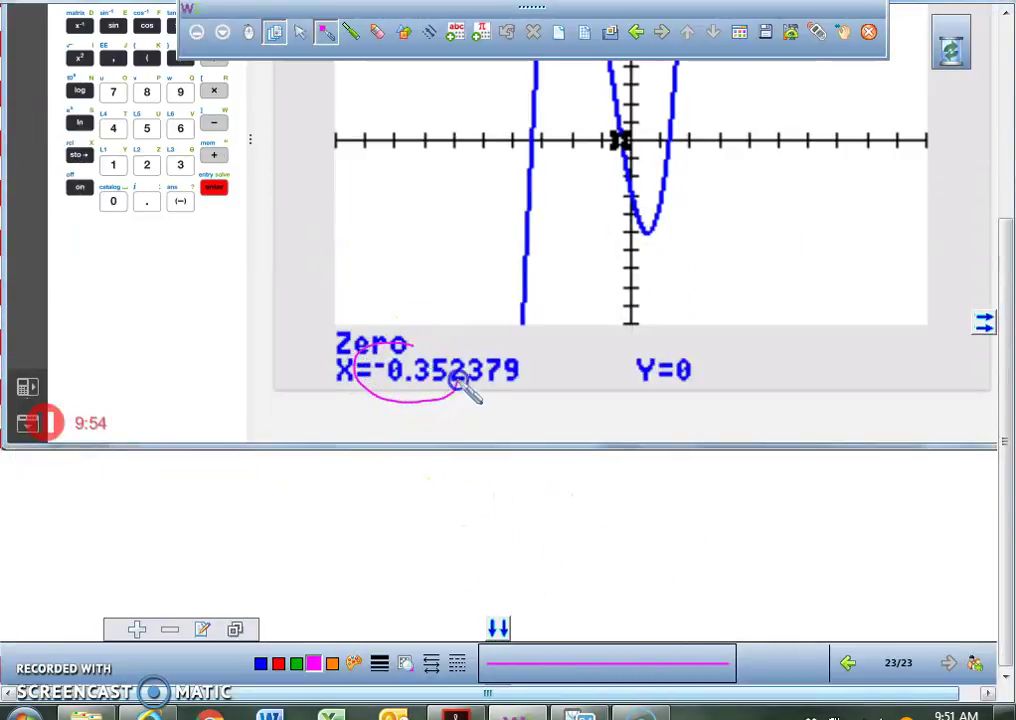
pyautogui.click(846, 664)
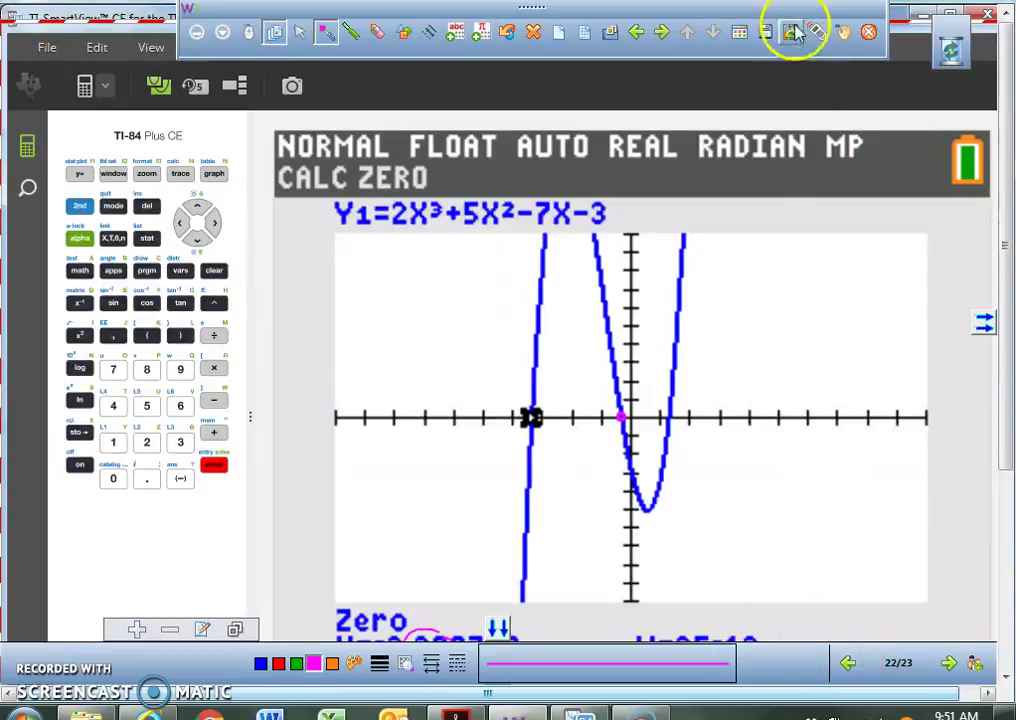
pyautogui.moveTo(620, 418); pyautogui.dragTo(592, 478)
pyautogui.click(579, 475)
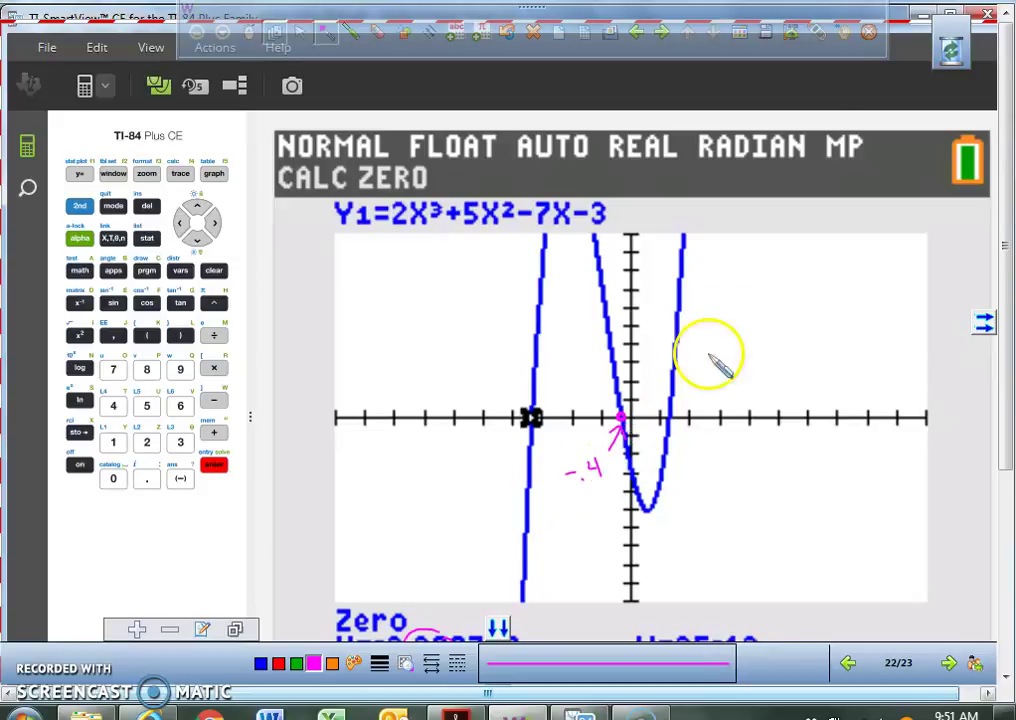
# Step: Write "-.4" in magenta after "{-3.4," in the solution set below the capture
pyautogui.click(843, 32)
pyautogui.scroll(-3, 775, 540)
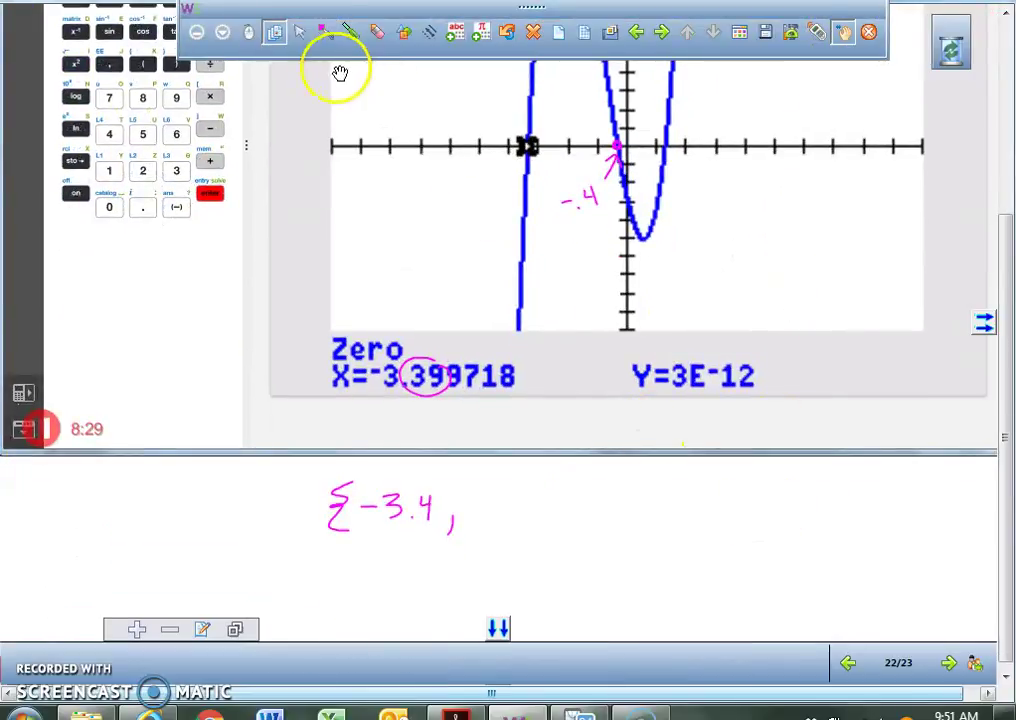
pyautogui.click(326, 32)
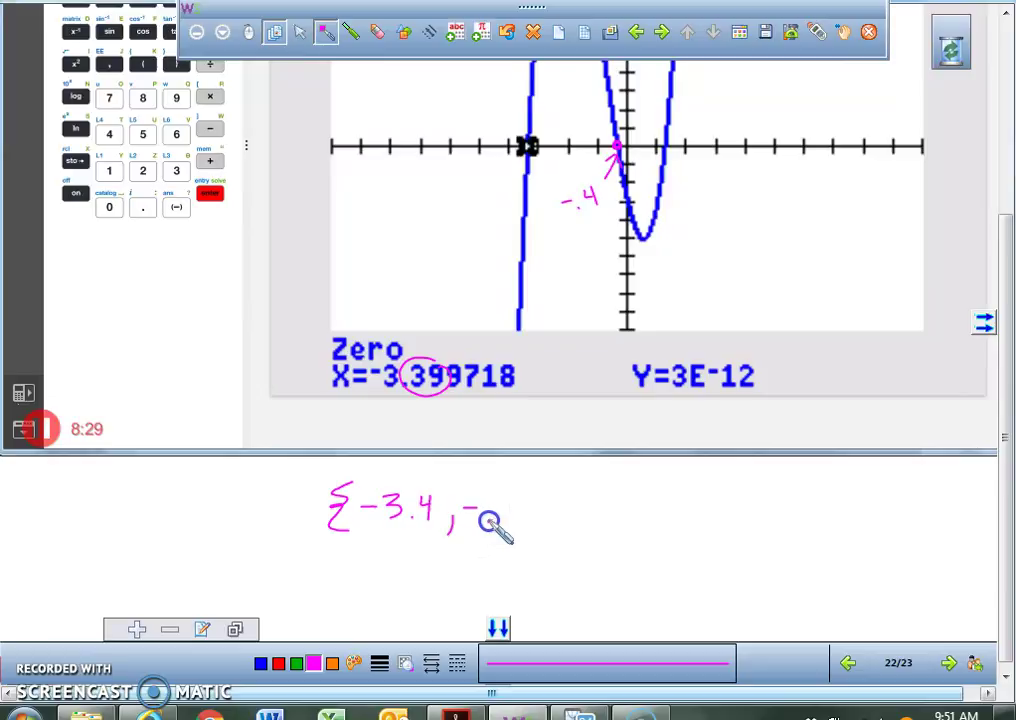
pyautogui.moveTo(506, 498); pyautogui.dragTo(516, 512)
pyautogui.moveTo(513, 499); pyautogui.dragTo(513, 526)
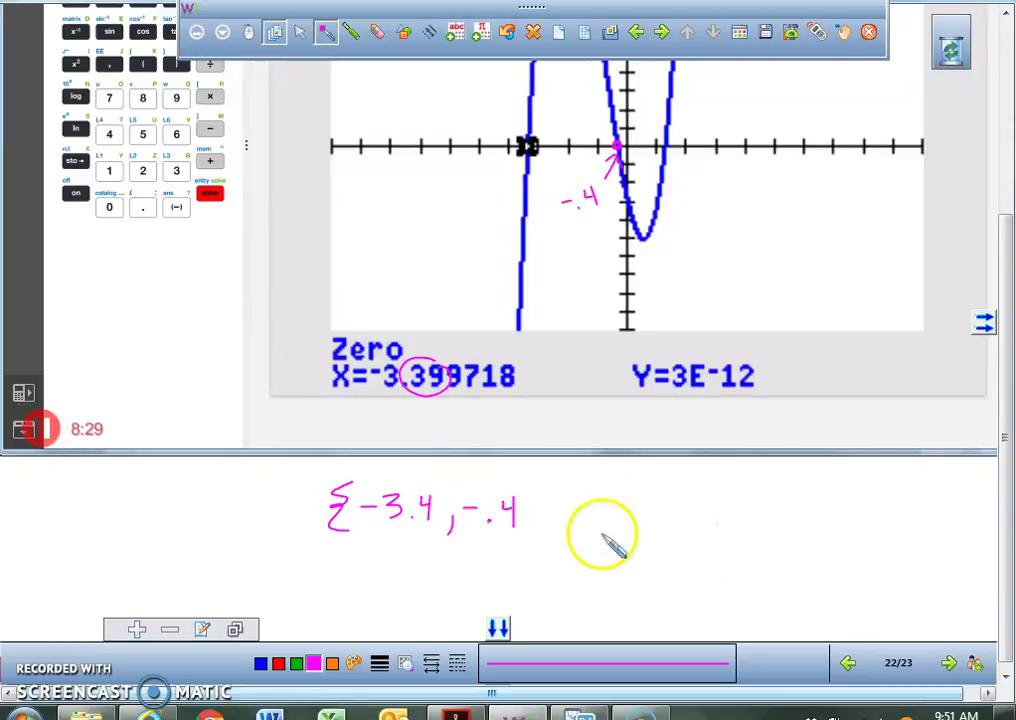
# Step: Go to the capture of the middle zero's result and mark the rightmost x-intercept with a magenta dot
pyautogui.click(949, 665)
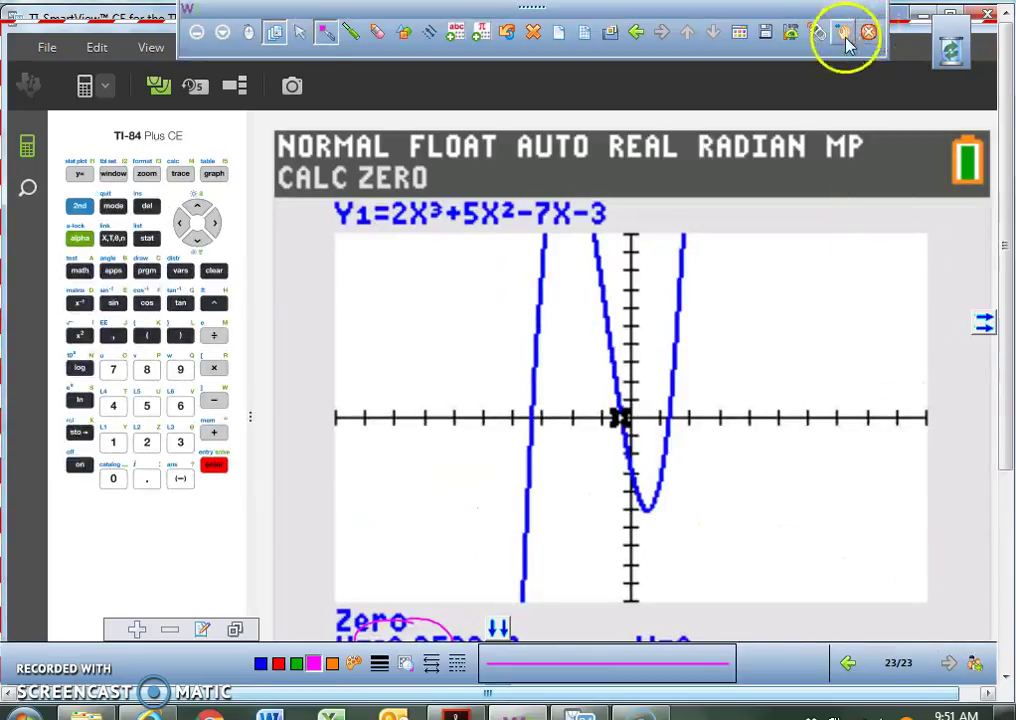
pyautogui.click(843, 33)
pyautogui.moveTo(802, 431); pyautogui.dragTo(798, 374)
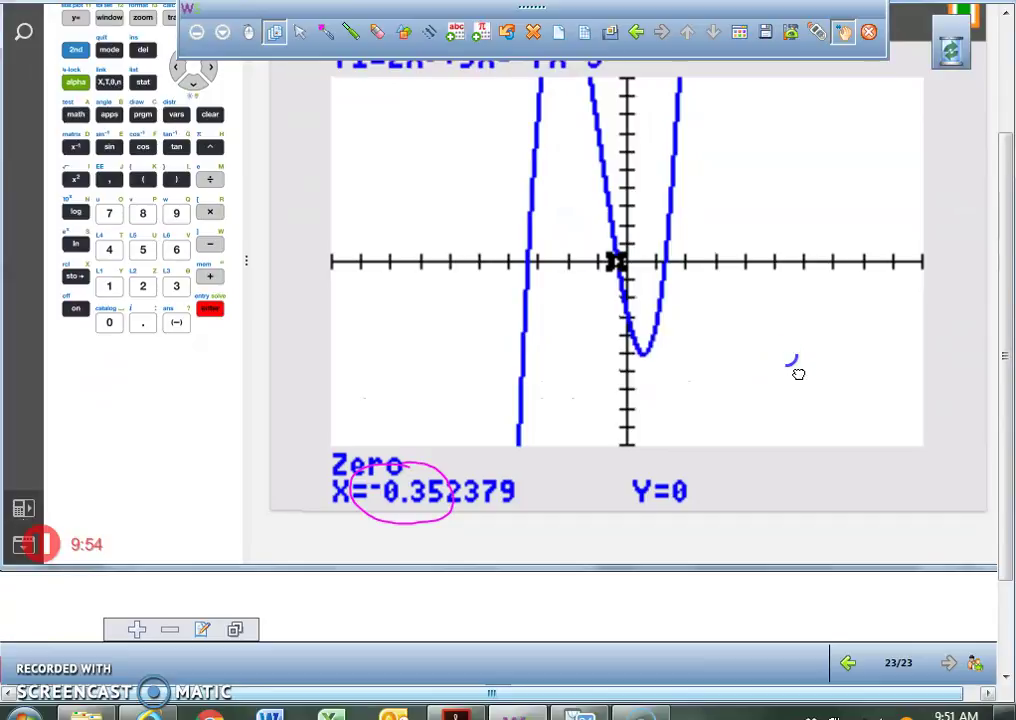
pyautogui.click(326, 33)
pyautogui.moveTo(672, 262); pyautogui.dragTo(668, 258)
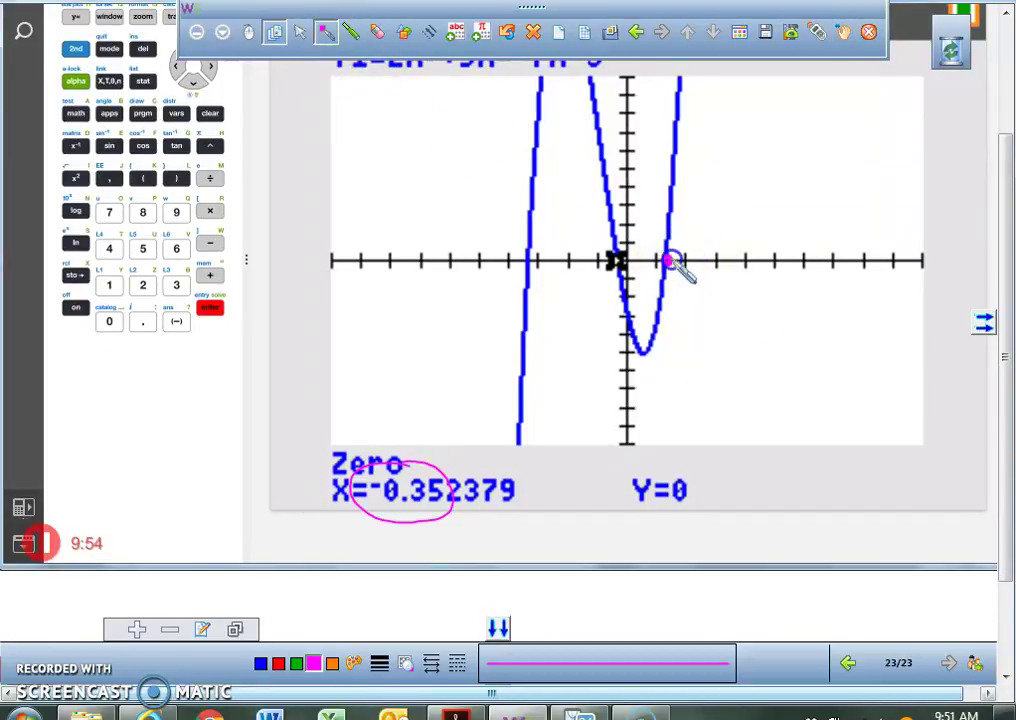
# Step: Return to the live emulator and start a zero calculation for the rightmost zero
pyautogui.click(274, 32)
pyautogui.click(759, 411)
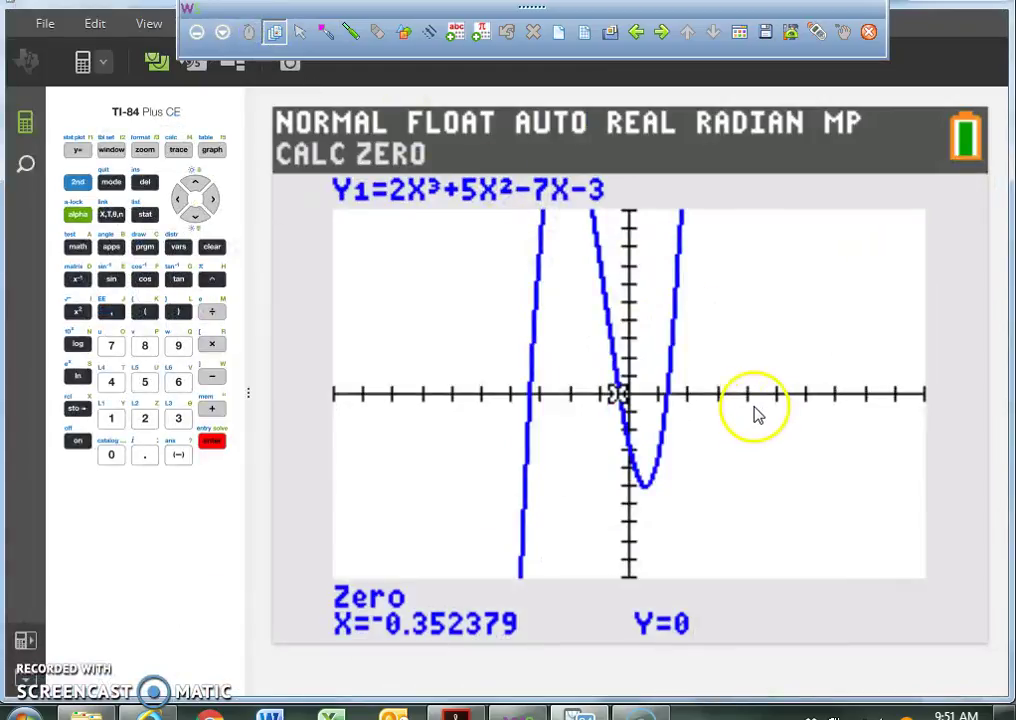
pyautogui.click(78, 181)
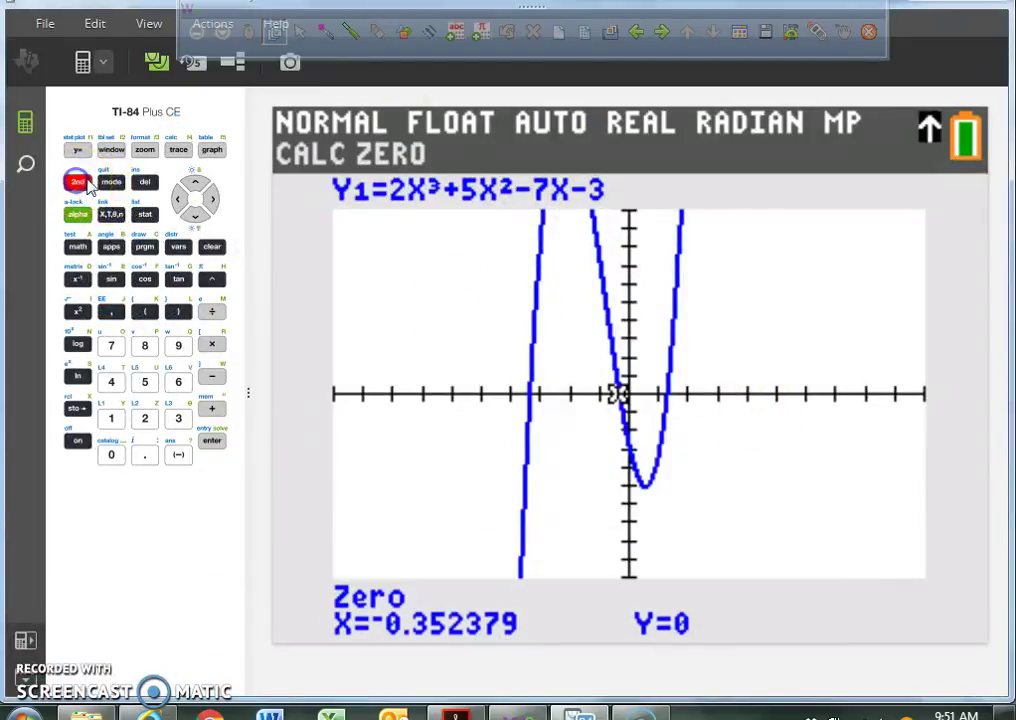
pyautogui.click(180, 152)
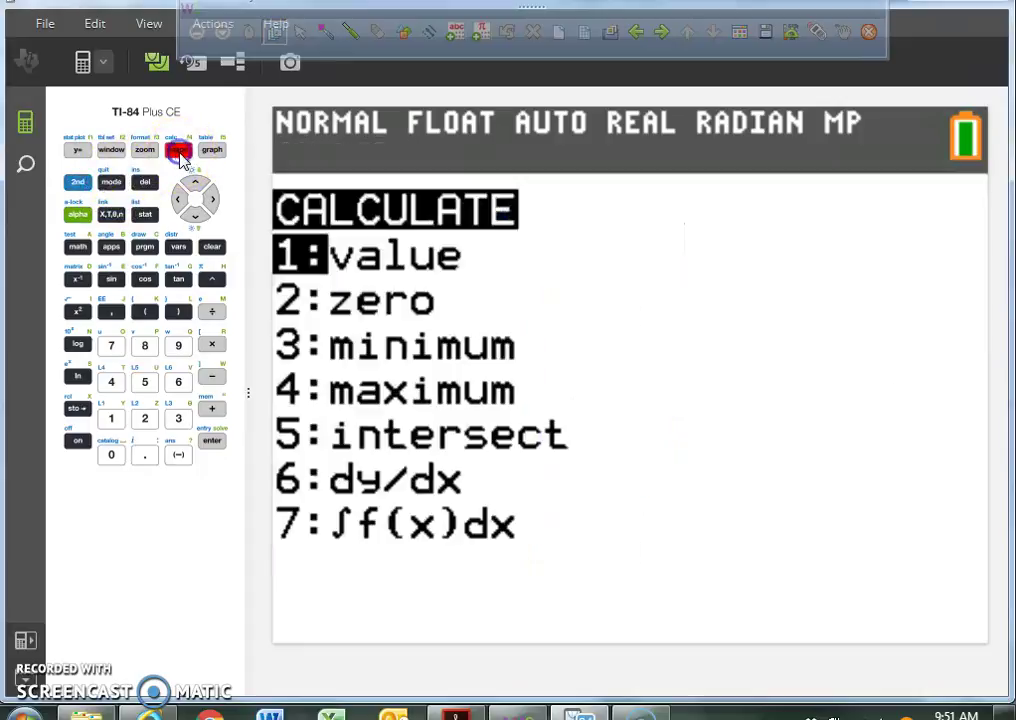
pyautogui.click(145, 420)
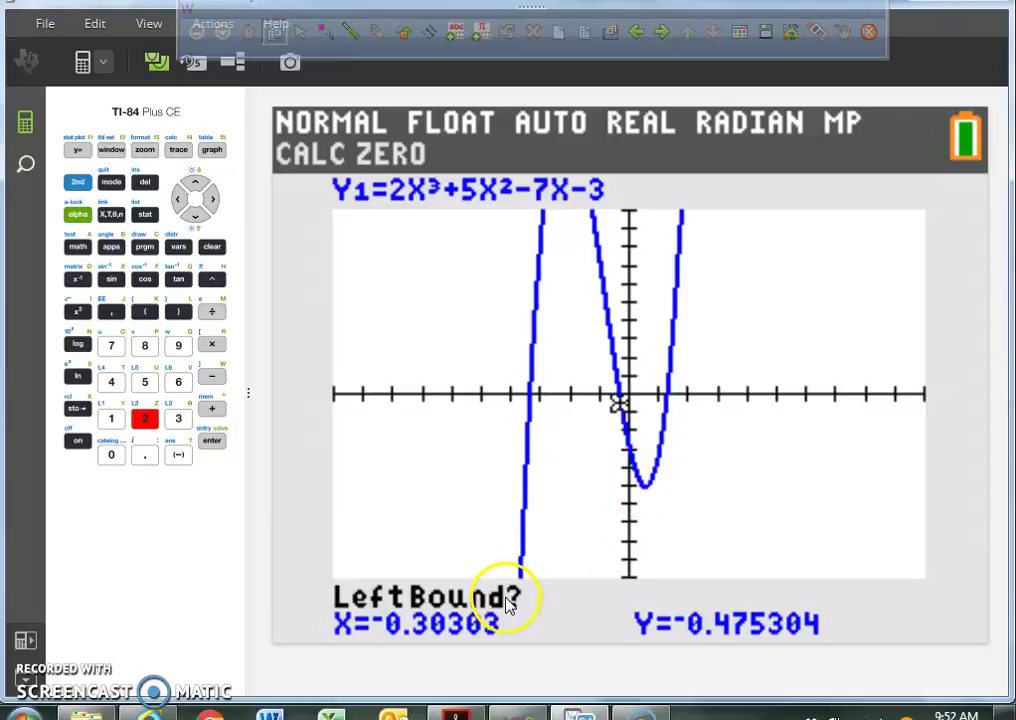
# Step: Set the left bound at x = 1.0606061, just below the x-axis on the rightmost rising branch
pyautogui.click(212, 200)
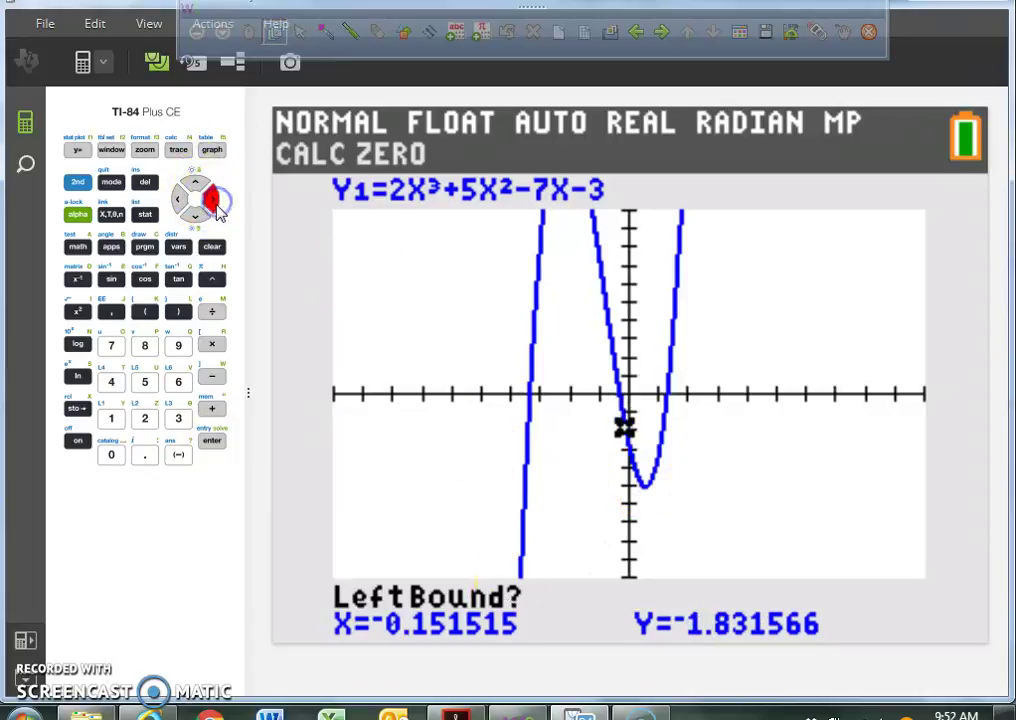
pyautogui.click(218, 210)
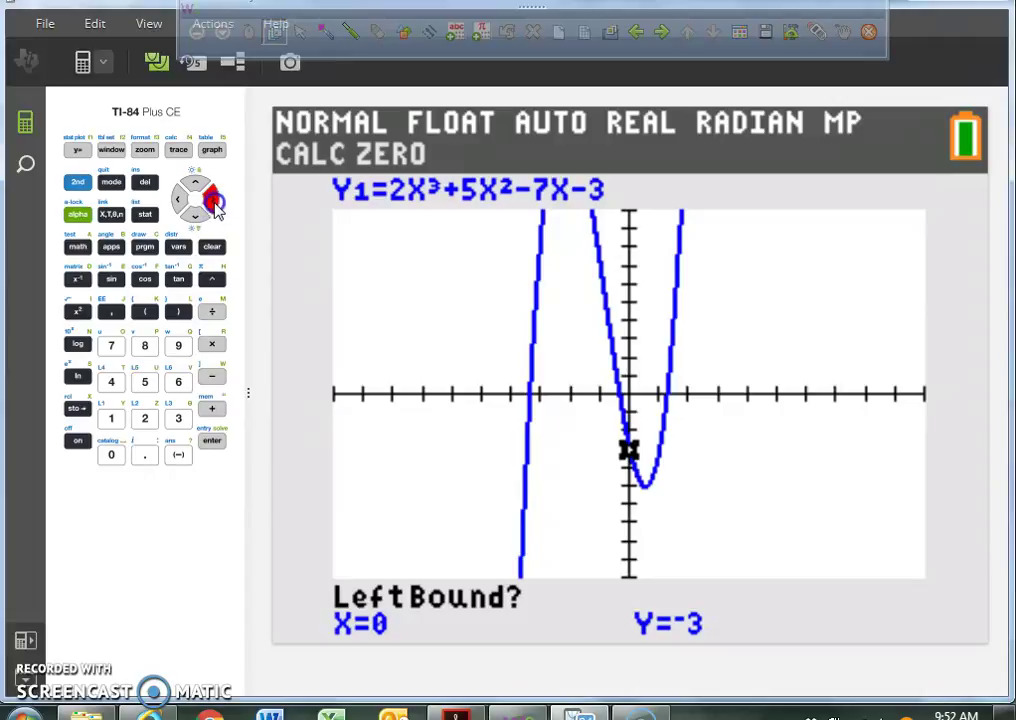
pyautogui.click(216, 205)
pyautogui.click(216, 204)
pyautogui.click(216, 200)
pyautogui.click(216, 200)
pyautogui.click(216, 200)
pyautogui.click(216, 200)
pyautogui.click(216, 199)
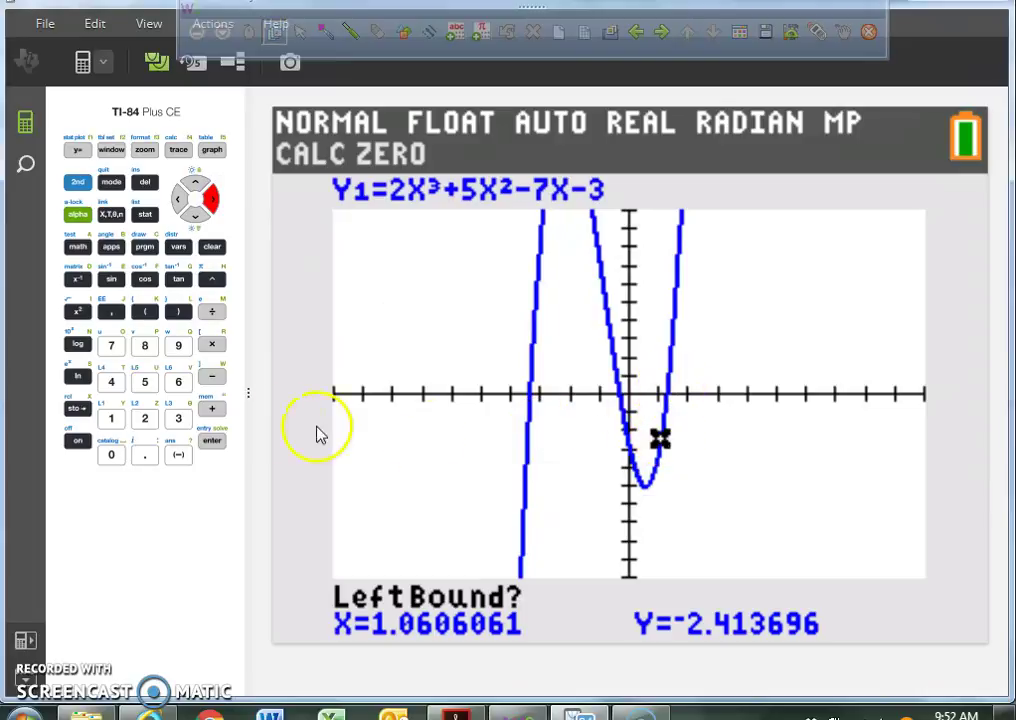
pyautogui.click(211, 441)
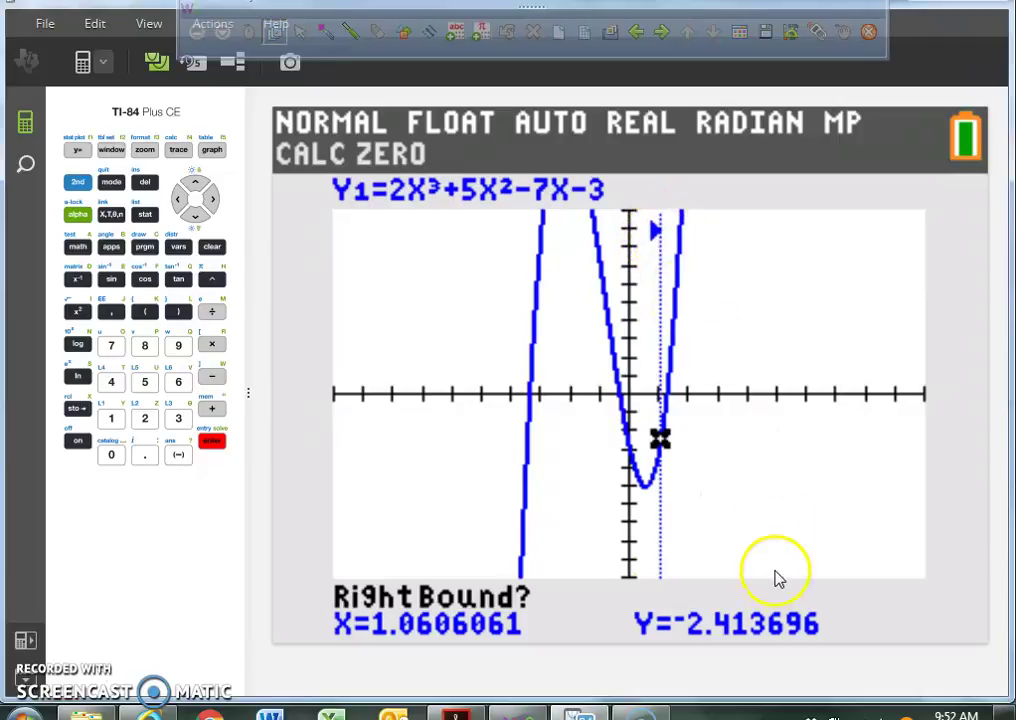
# Step: Set the right bound at x = 1.5151515, then capture the graph and mark the zero between the bound lines with a magenta dot
pyautogui.click(216, 200)
pyautogui.click(216, 200)
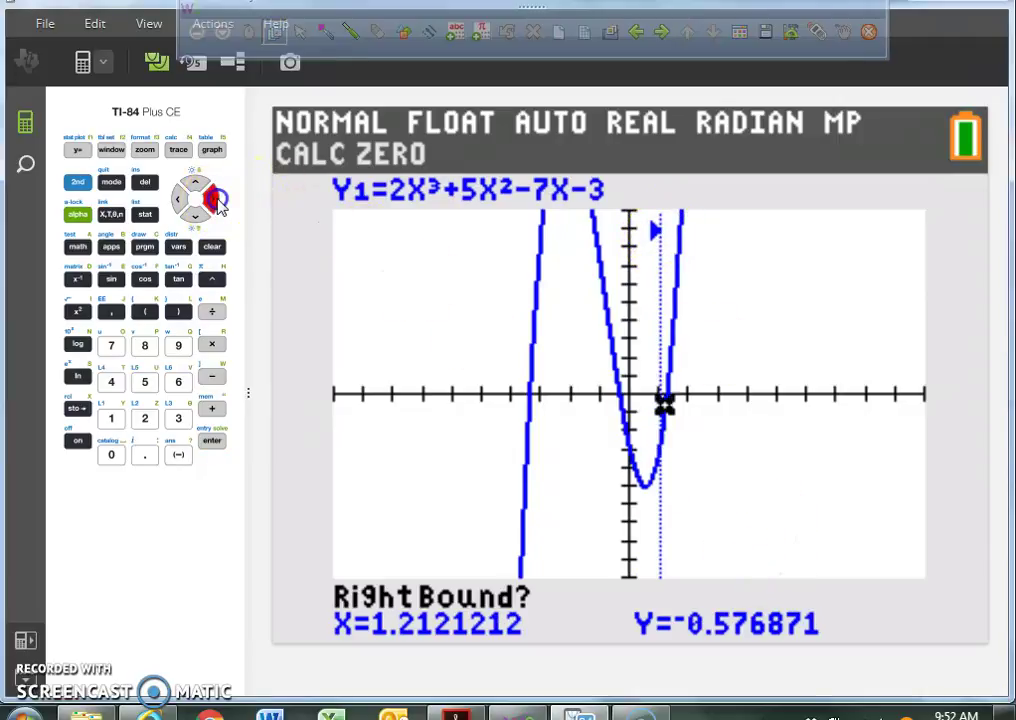
pyautogui.click(216, 200)
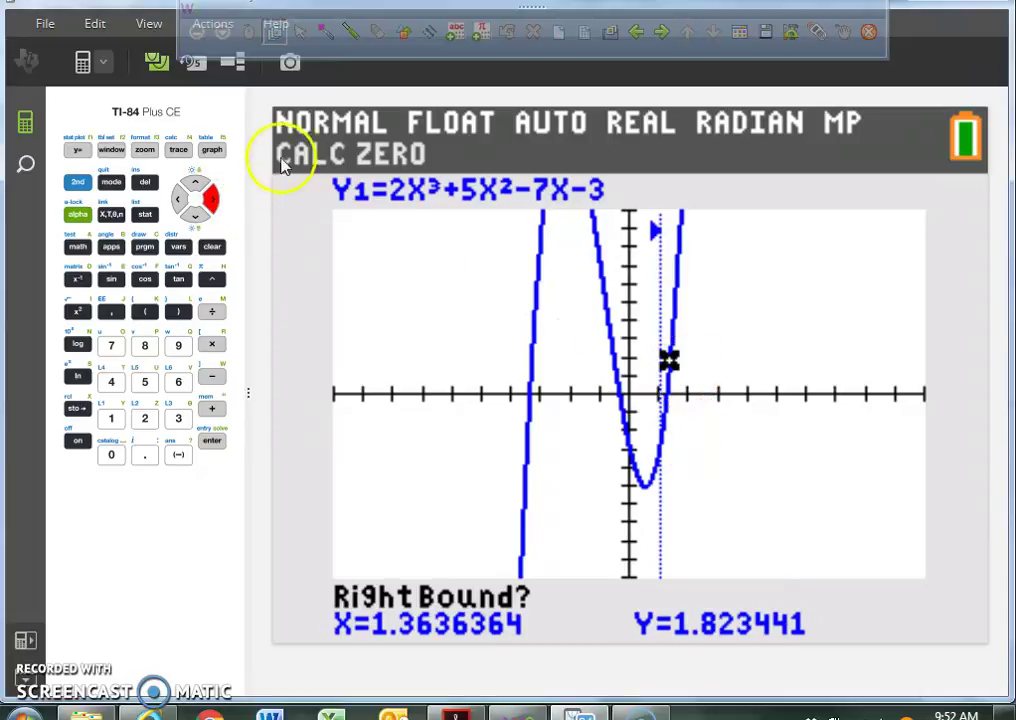
pyautogui.click(214, 200)
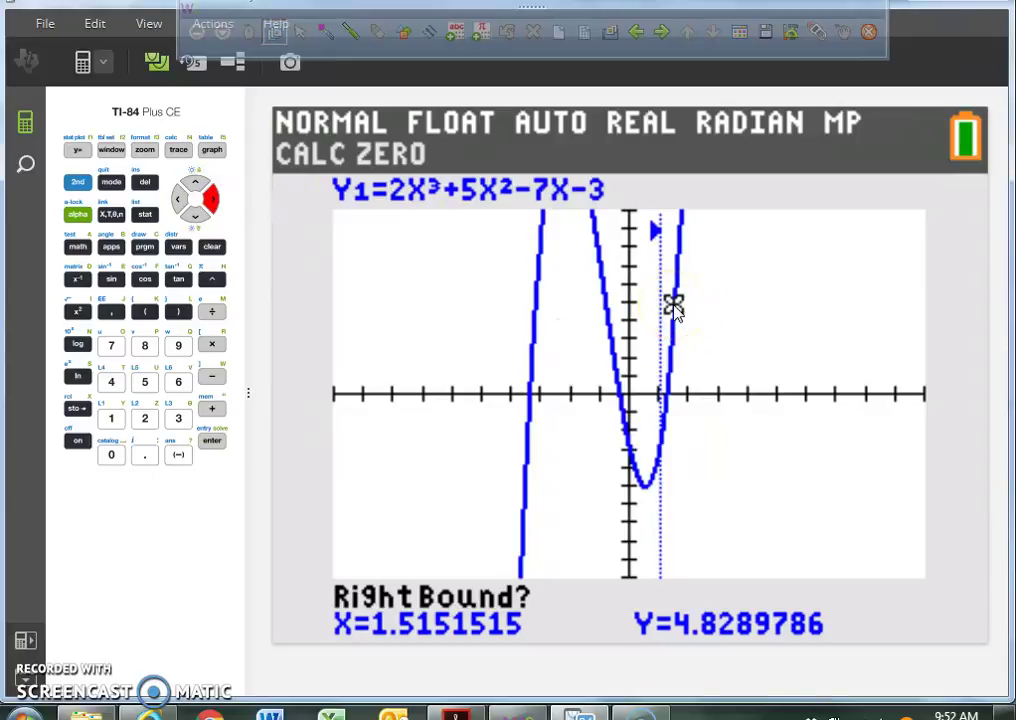
pyautogui.click(212, 440)
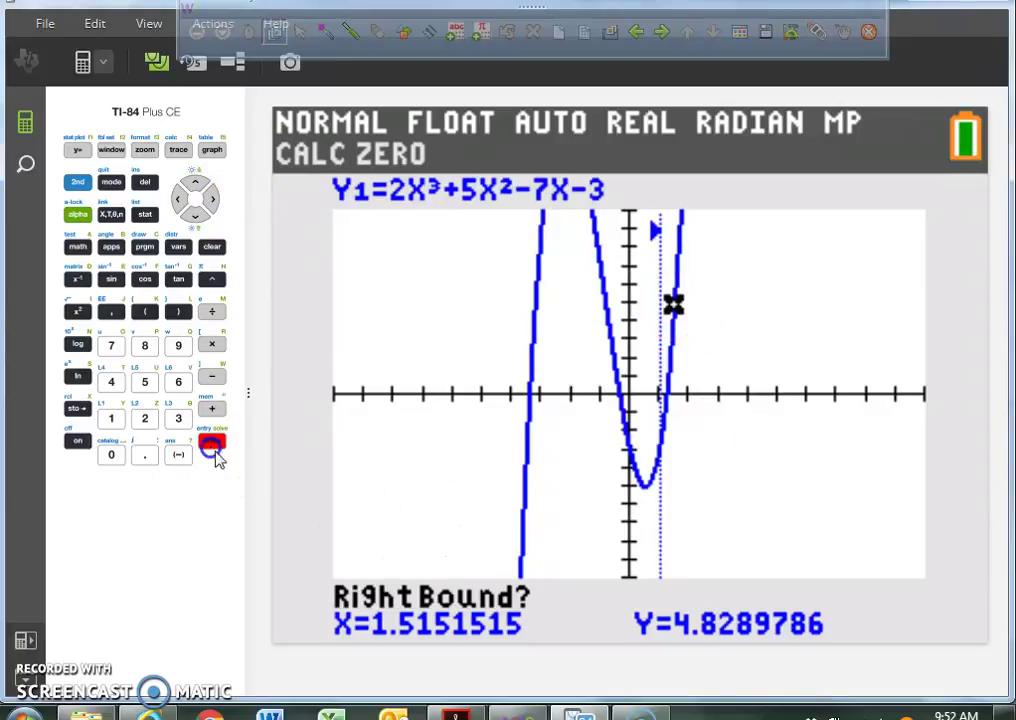
pyautogui.click(326, 35)
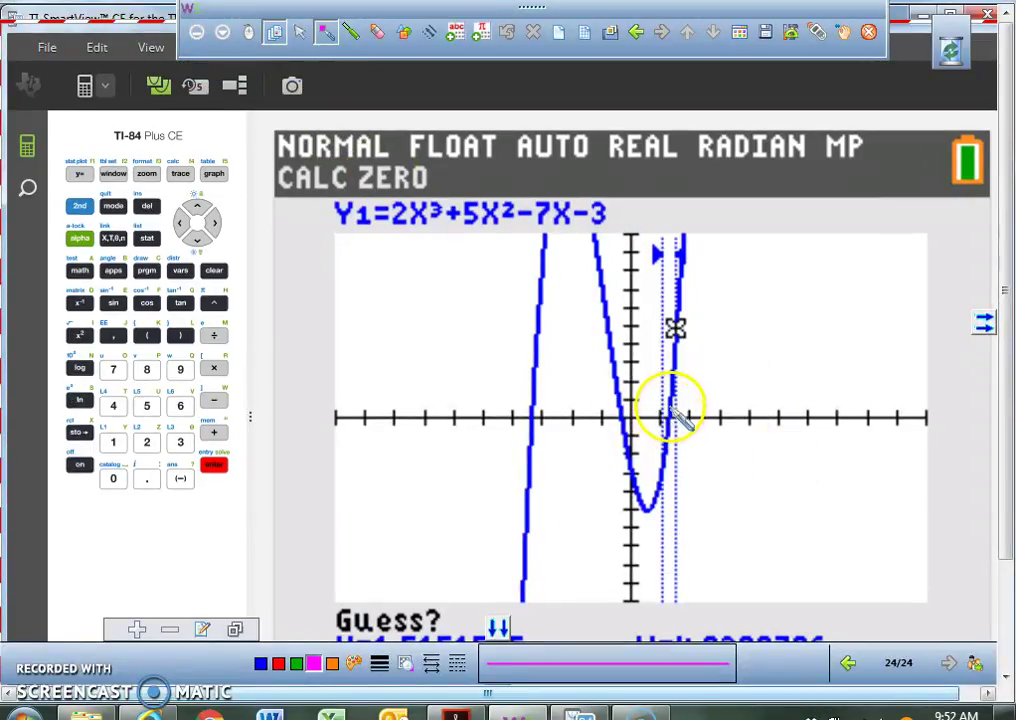
pyautogui.moveTo(675, 422); pyautogui.dragTo(669, 418)
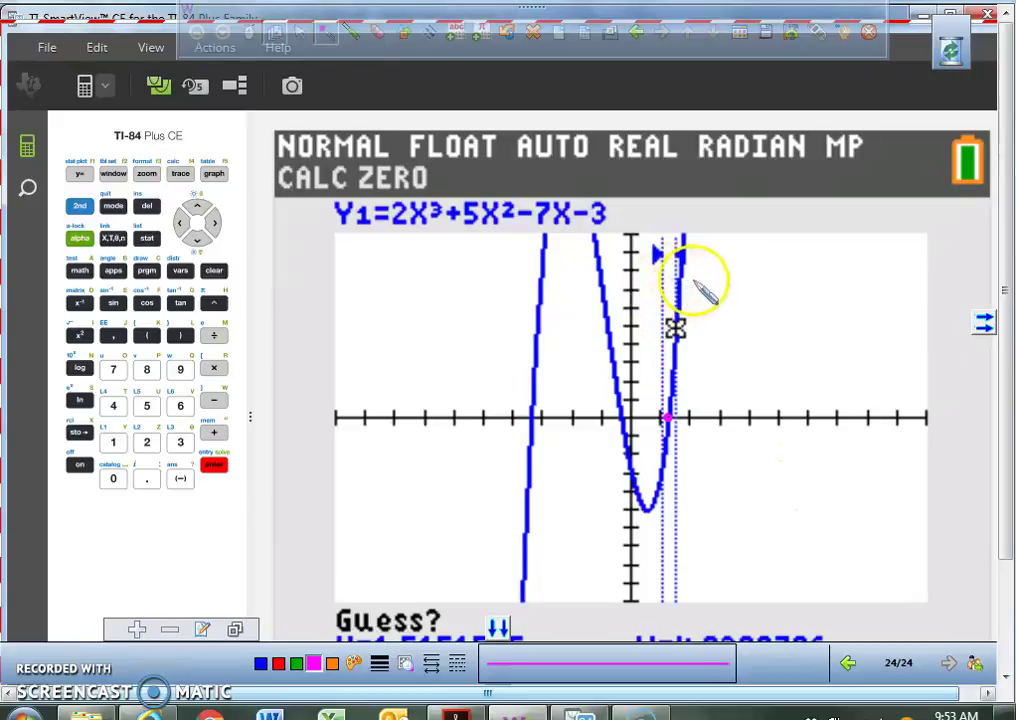
# Step: Compute the rightmost zero in the live emulator, then capture the result and box its first digits in magenta
pyautogui.click(249, 33)
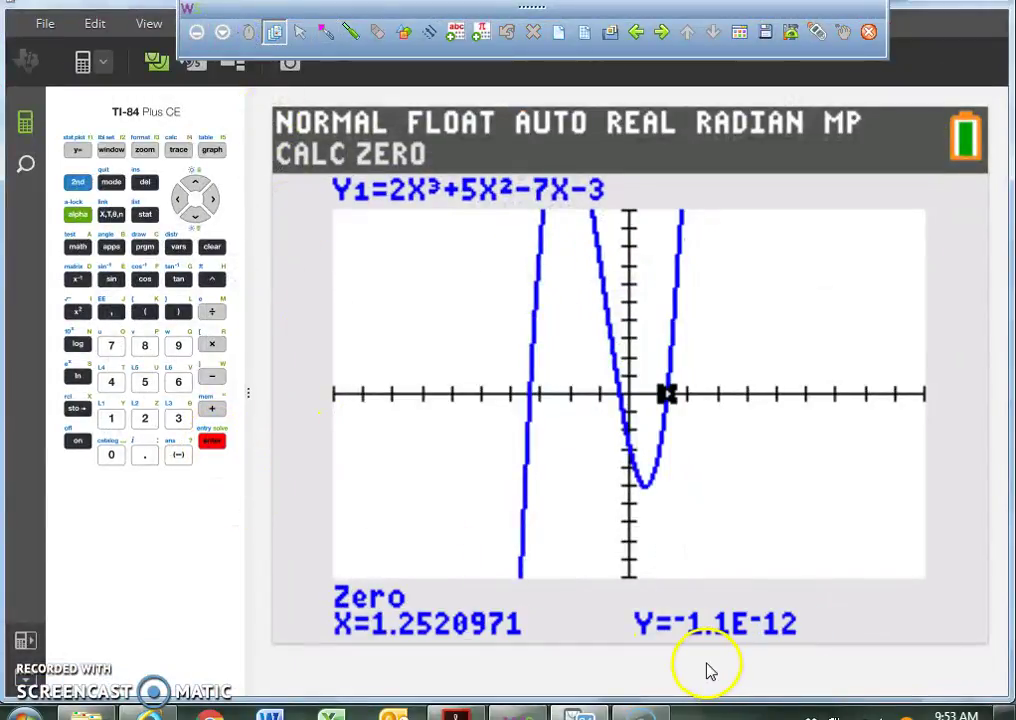
pyautogui.click(327, 32)
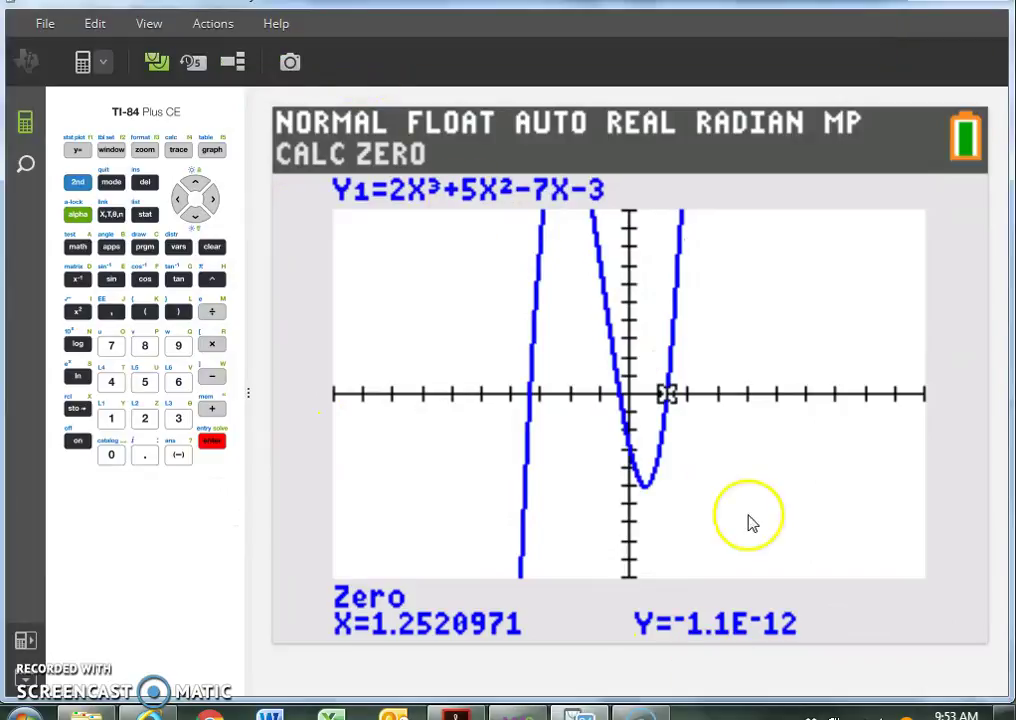
pyautogui.click(498, 627)
pyautogui.moveTo(328, 318)
pyautogui.mouseDown()
pyautogui.moveTo(320, 397)
pyautogui.moveTo(441, 399)
pyautogui.moveTo(437, 339)
pyautogui.moveTo(328, 332)
pyautogui.mouseUp()
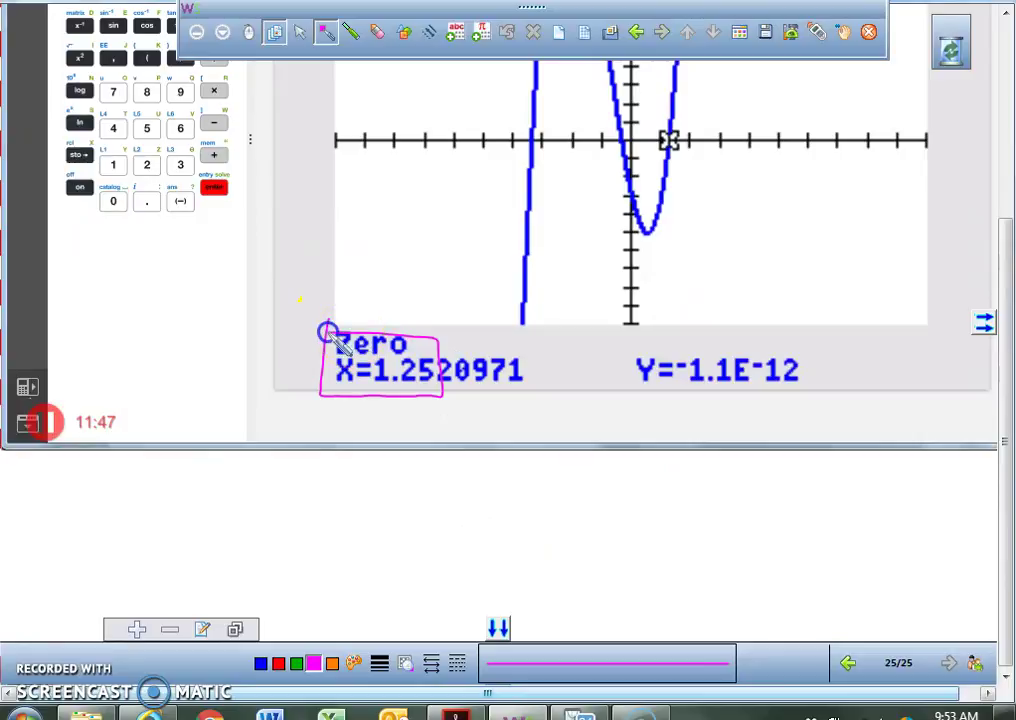
# Step: Write 1.3 in magenta below the boxed zero result, then point an arrow at the rightmost zero and label it (1.3, 0)
pyautogui.moveTo(389, 418); pyautogui.dragTo(390, 432)
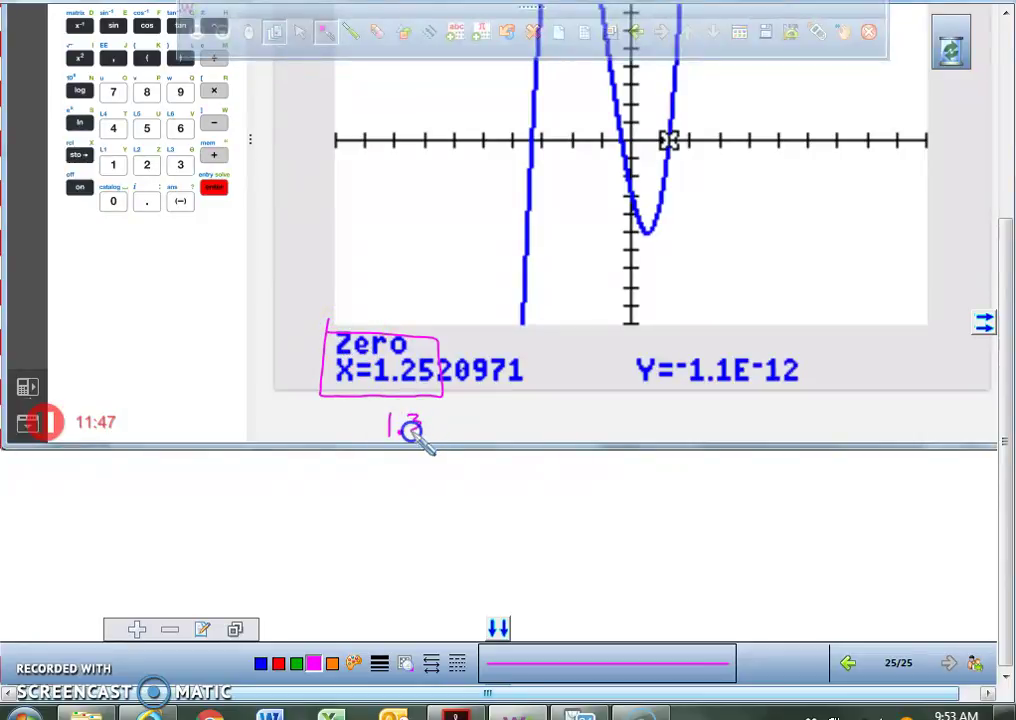
pyautogui.moveTo(679, 156)
pyautogui.mouseDown()
pyautogui.moveTo(693, 181)
pyautogui.moveTo(683, 152)
pyautogui.mouseUp()
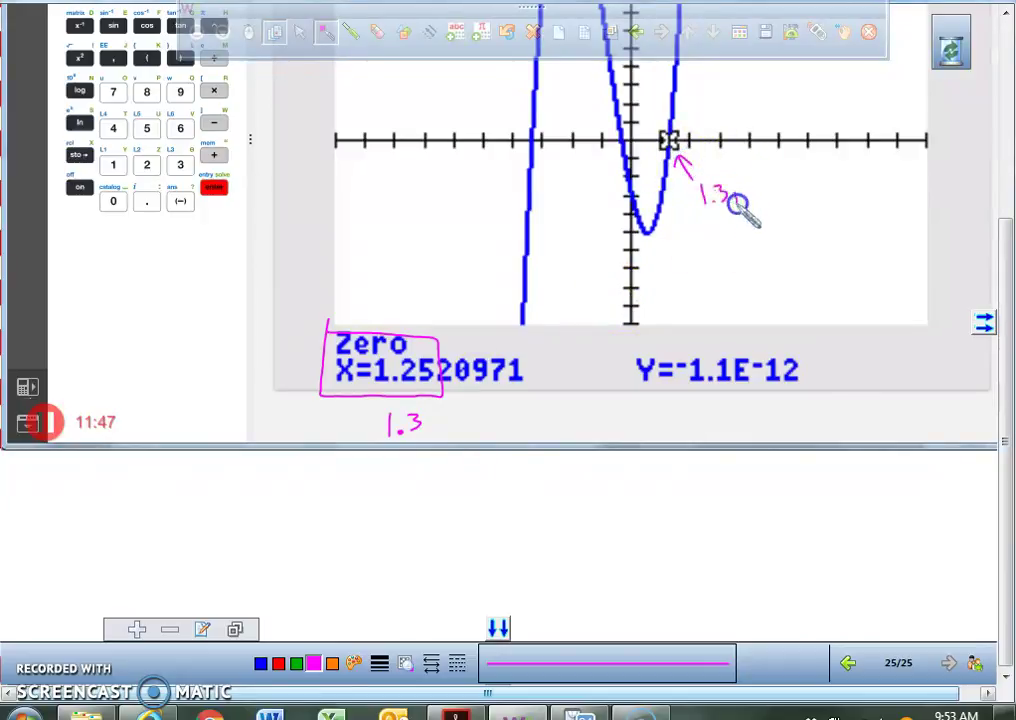
pyautogui.moveTo(760, 177); pyautogui.dragTo(758, 205)
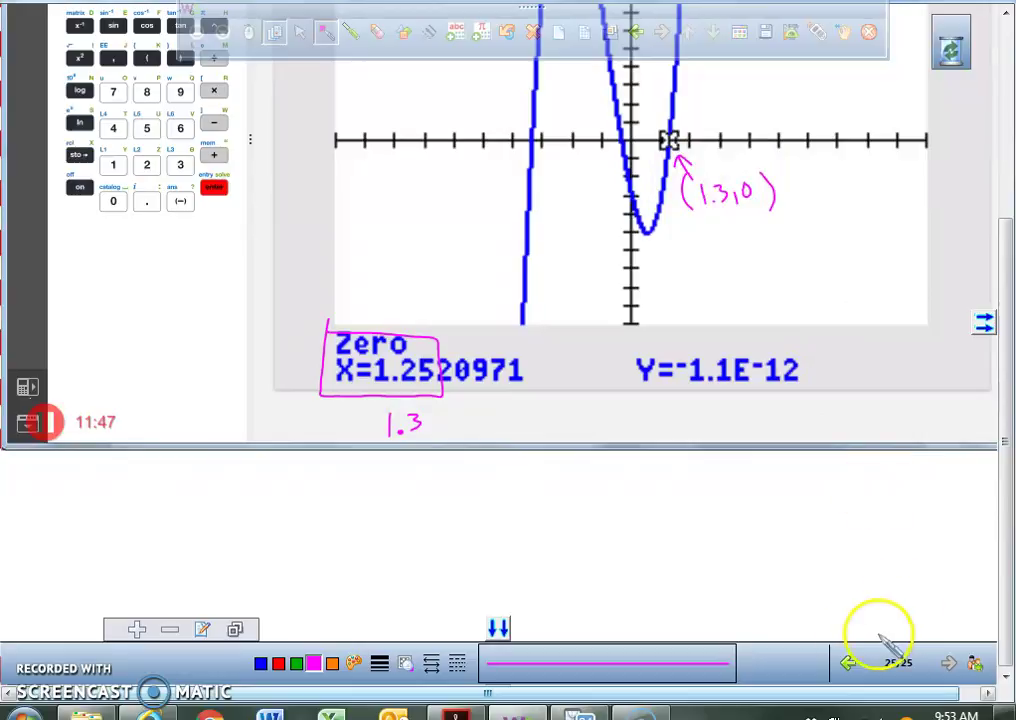
# Step: Return to page 22, complete the solution set with 1.3 and a closing brace, and draw a magenta box around the set
pyautogui.click(850, 665)
pyautogui.click(851, 665)
pyautogui.click(850, 664)
pyautogui.click(851, 665)
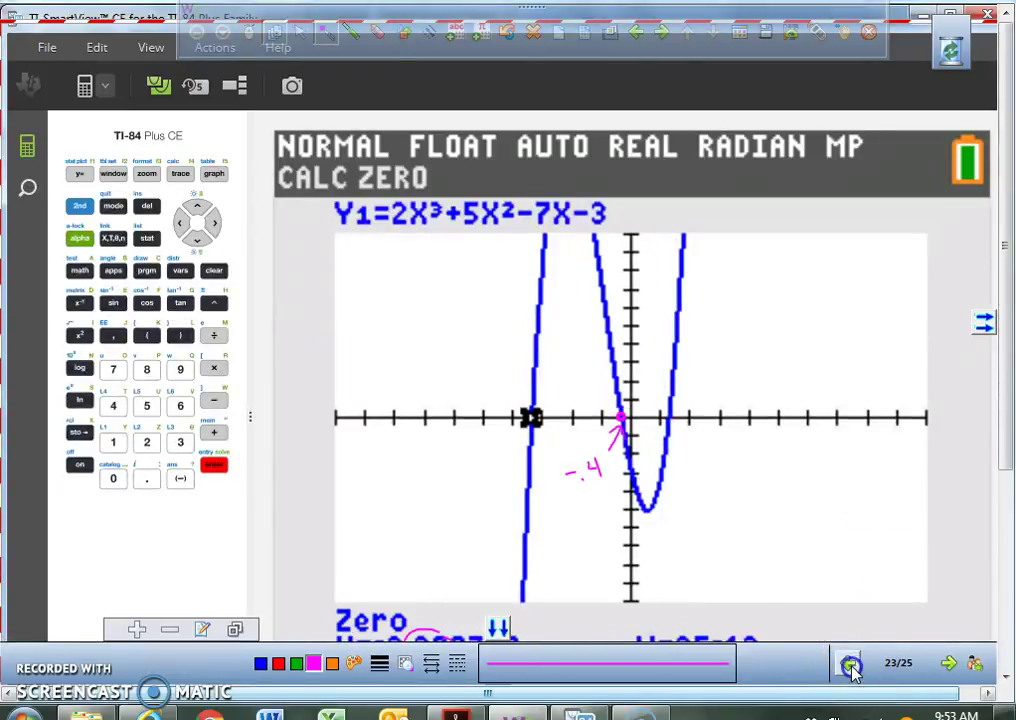
pyautogui.click(851, 665)
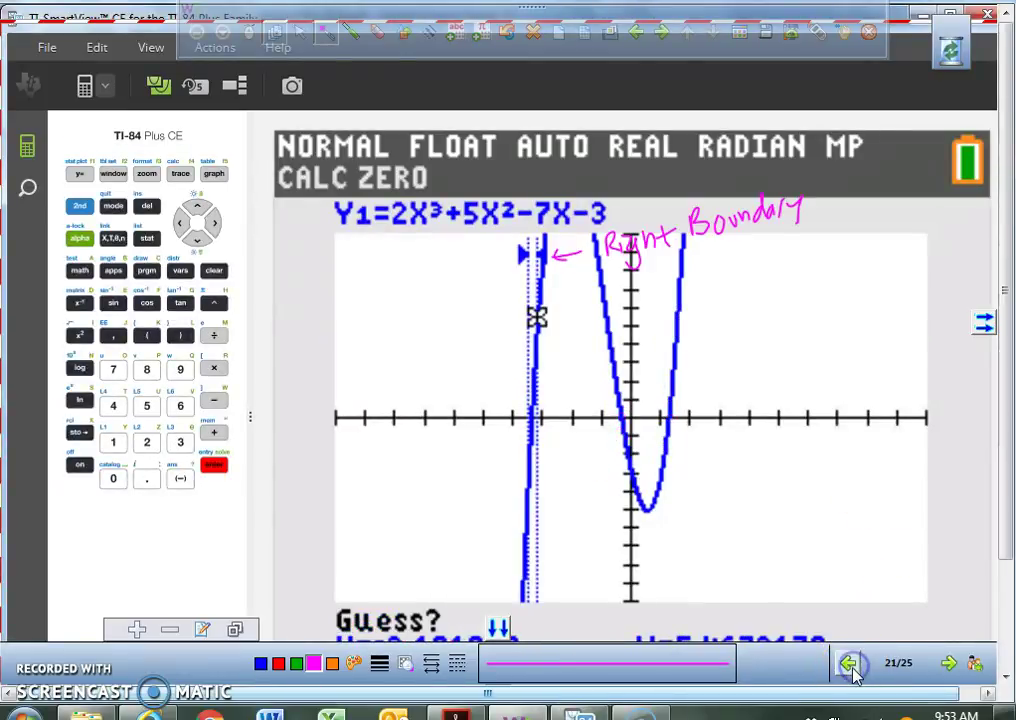
pyautogui.click(843, 32)
pyautogui.scroll(-3, 853, 442)
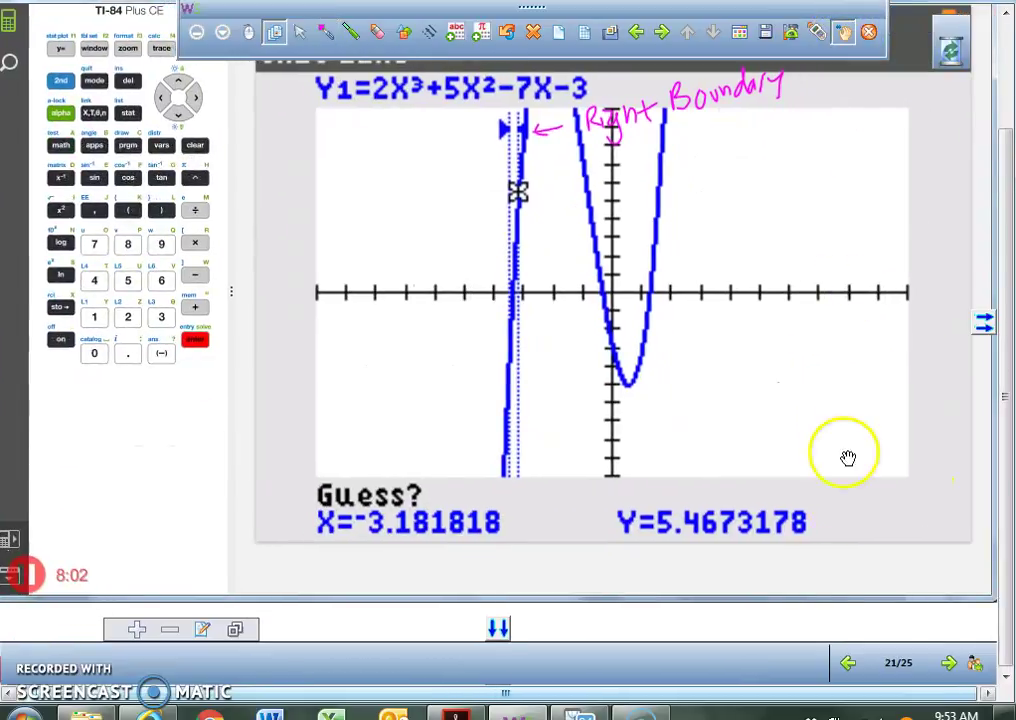
pyautogui.click(945, 663)
pyautogui.scroll(-5, 823, 558)
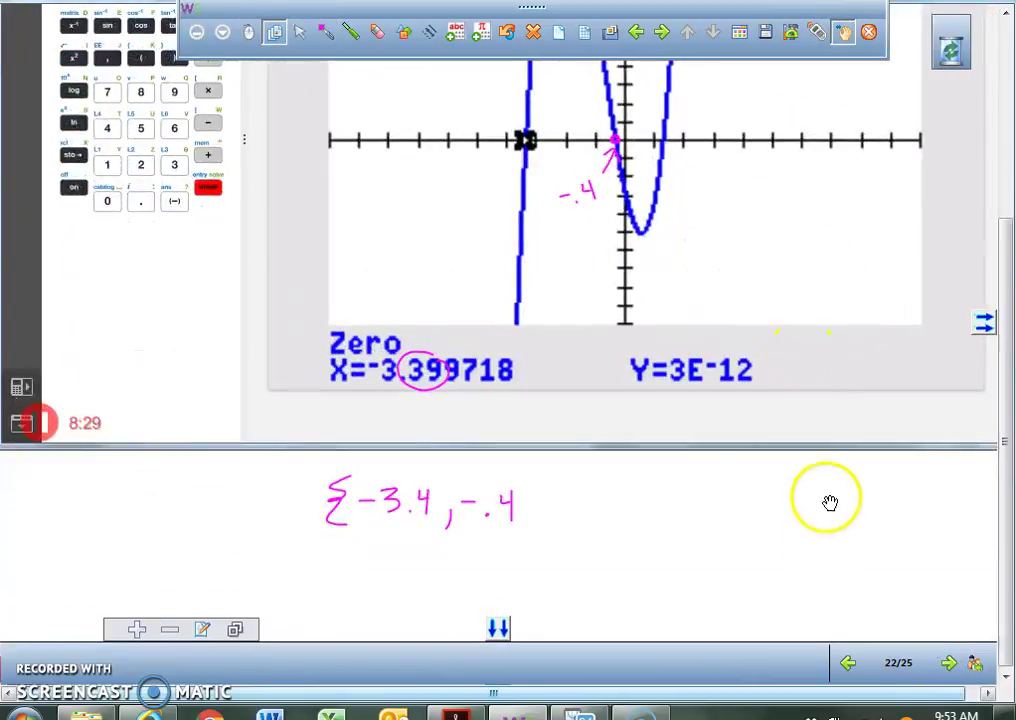
pyautogui.click(326, 32)
pyautogui.moveTo(547, 513)
pyautogui.mouseDown()
pyautogui.moveTo(543, 529)
pyautogui.moveTo(565, 516)
pyautogui.moveTo(604, 518)
pyautogui.mouseUp()
pyautogui.moveTo(640, 480)
pyautogui.mouseDown()
pyautogui.moveTo(658, 499)
pyautogui.moveTo(646, 521)
pyautogui.mouseUp()
pyautogui.moveTo(279, 452)
pyautogui.mouseDown()
pyautogui.moveTo(270, 542)
pyautogui.moveTo(309, 566)
pyautogui.moveTo(682, 566)
pyautogui.moveTo(680, 450)
pyautogui.moveTo(272, 453)
pyautogui.mouseUp()
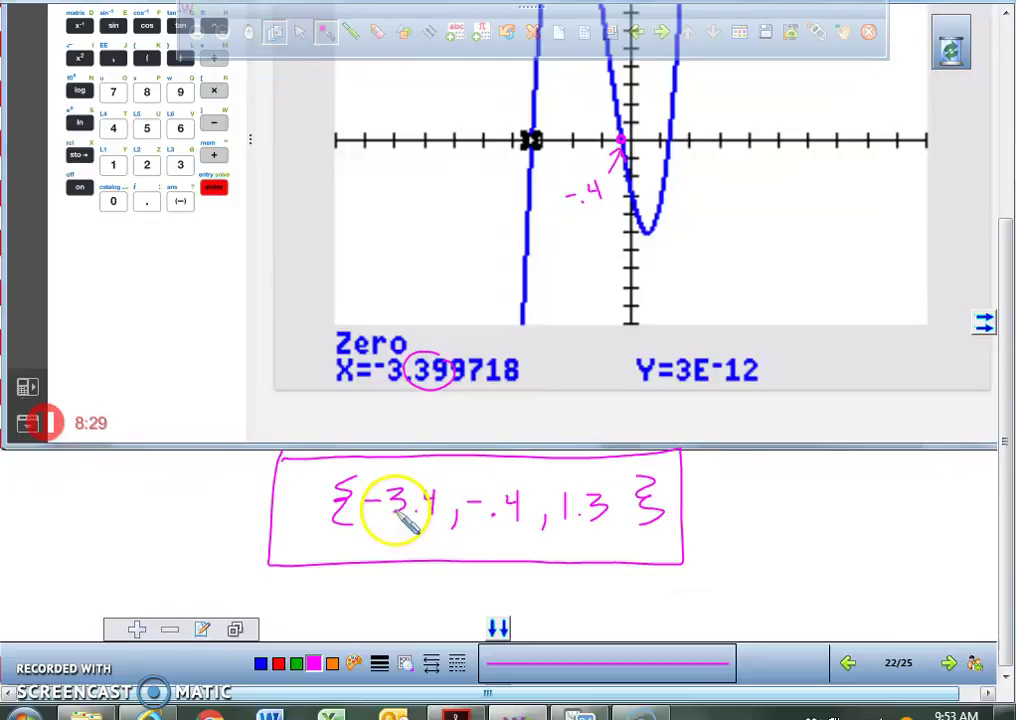
# Step: Label the leftmost zero (-3.4, 0) with a magenta arrow and extend the middle zero's label to (-.4, 0)
pyautogui.moveTo(528, 150)
pyautogui.mouseDown()
pyautogui.moveTo(502, 180)
pyautogui.moveTo(526, 163)
pyautogui.moveTo(452, 199)
pyautogui.moveTo(475, 188)
pyautogui.moveTo(500, 208)
pyautogui.mouseUp()
pyautogui.moveTo(524, 186); pyautogui.dragTo(522, 187)
pyautogui.moveTo(446, 178); pyautogui.dragTo(442, 208)
pyautogui.moveTo(531, 180)
pyautogui.mouseDown()
pyautogui.moveTo(533, 208)
pyautogui.moveTo(620, 204)
pyautogui.mouseUp()
# Step: Mark the rightmost zero on page 22 with a magenta dot and arrow, and label it (1.3, 0)
pyautogui.click(668, 141)
pyautogui.moveTo(674, 142); pyautogui.dragTo(695, 180)
pyautogui.click(688, 198)
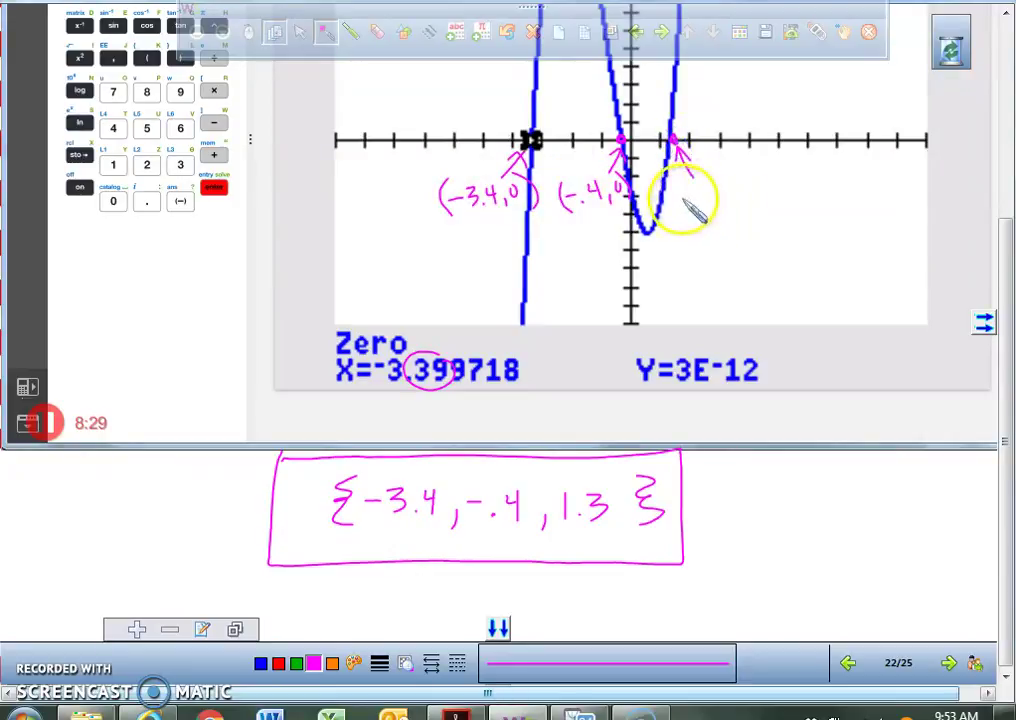
pyautogui.moveTo(722, 200)
pyautogui.mouseDown()
pyautogui.moveTo(736, 196)
pyautogui.moveTo(678, 210)
pyautogui.mouseUp()
pyautogui.moveTo(752, 180); pyautogui.dragTo(756, 210)
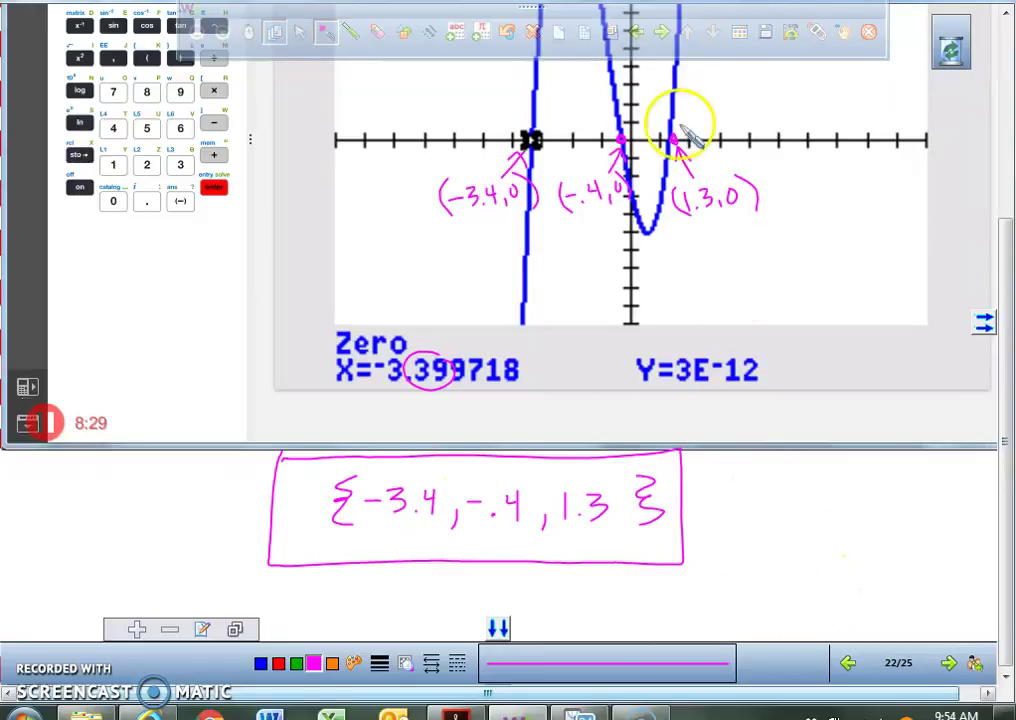
pyautogui.scroll(3, 825, 300)
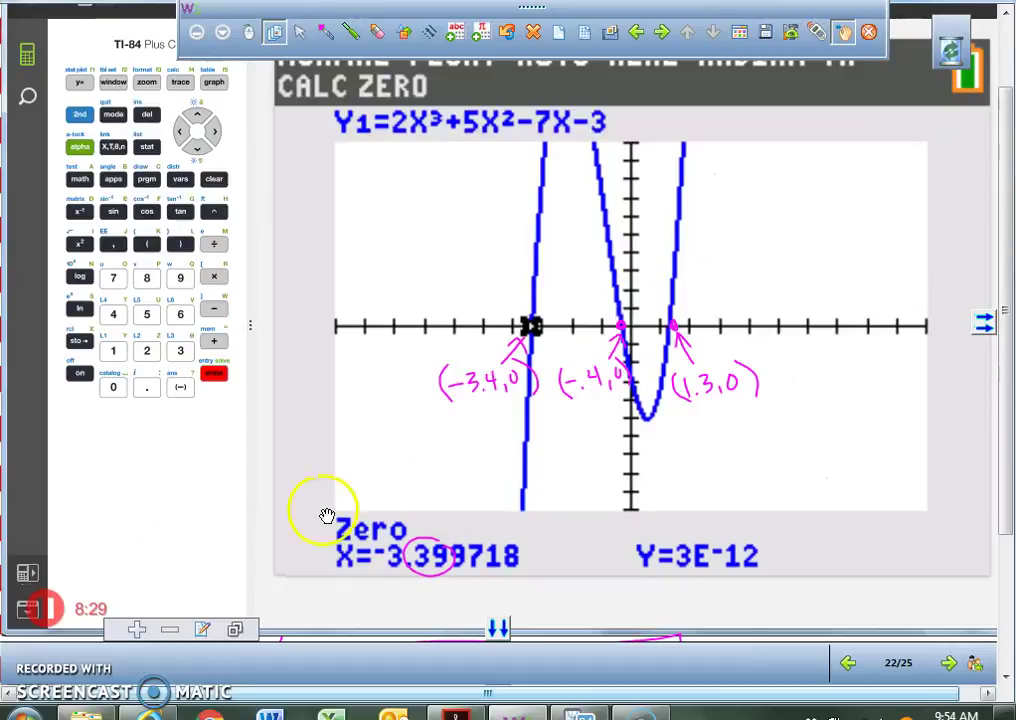